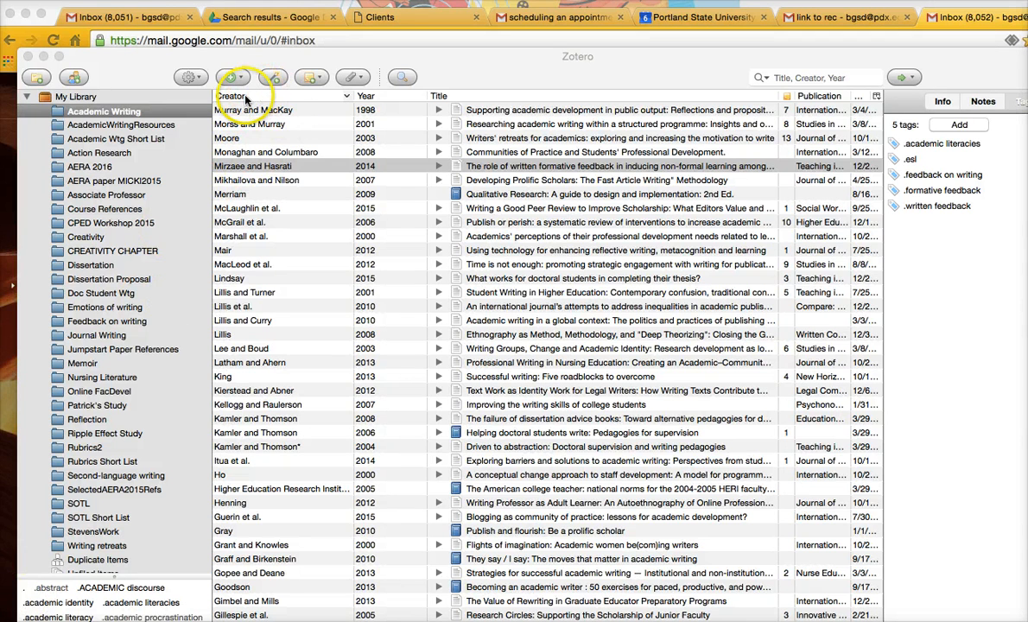
Sort the Academic Writing collection alphabetically by creator in ascending order and go to the start of the list
{"action": "left_click", "coordinate": [298, 102]}
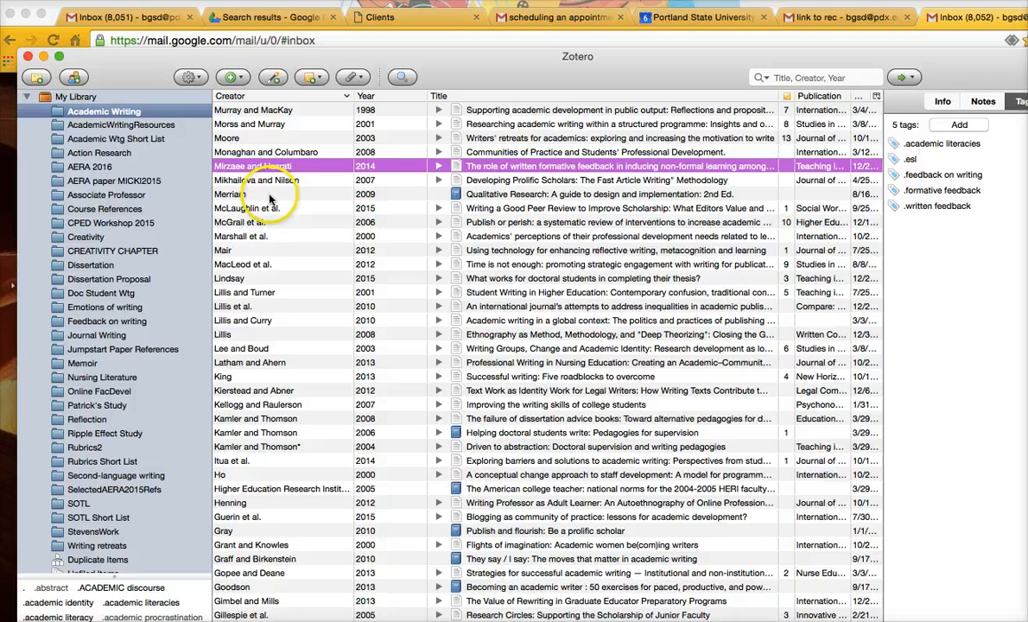
{"action": "left_click", "coordinate": [241, 95]}
{"action": "left_click", "coordinate": [241, 95]}
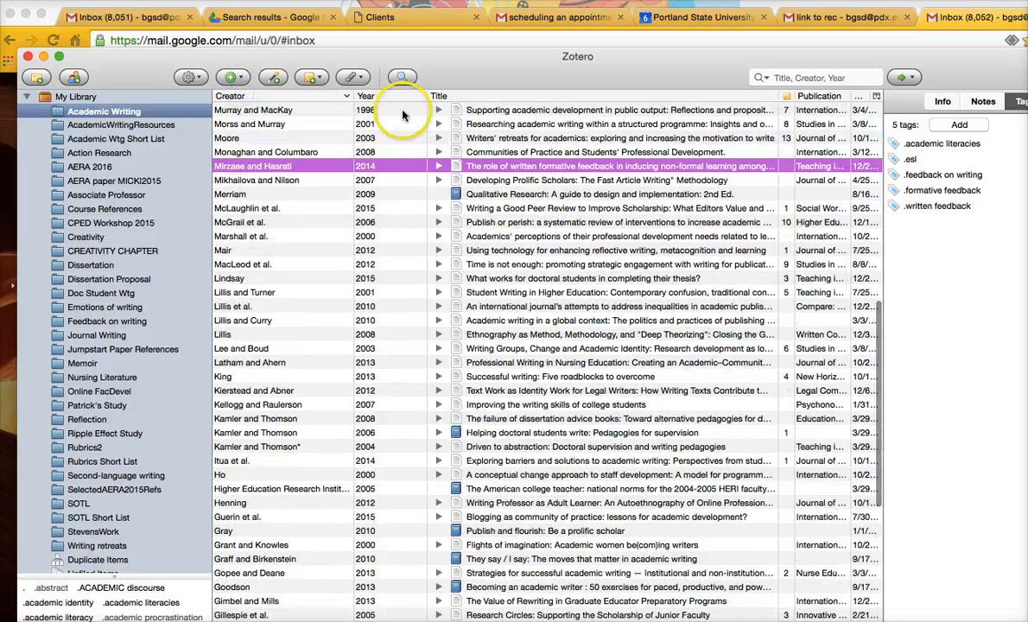
{"action": "left_click", "coordinate": [325, 95]}
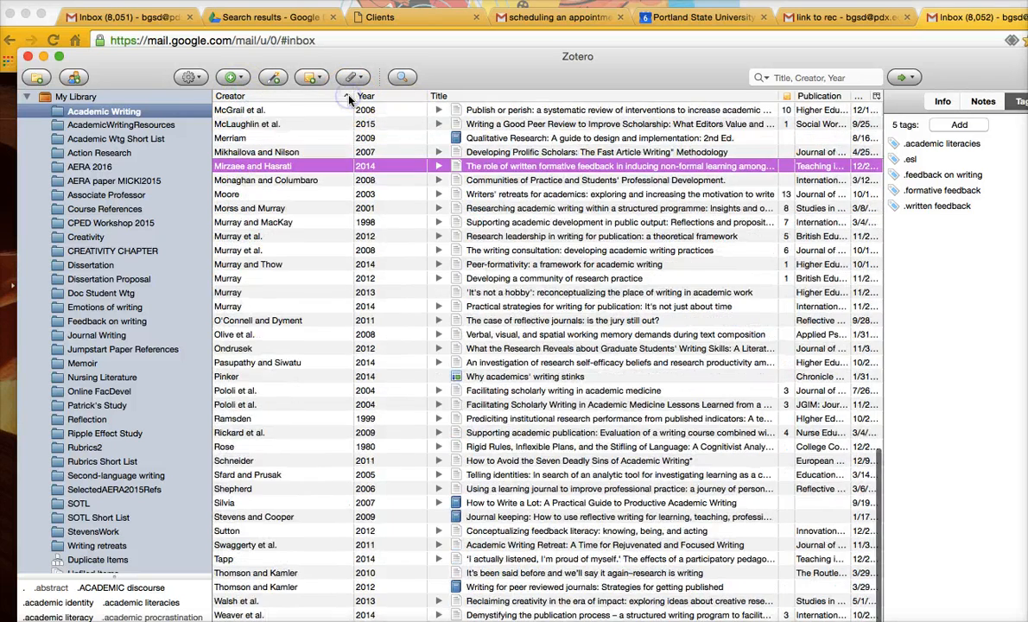
{"action": "scroll", "coordinate": [322, 132], "scroll_direction": "up", "scroll_amount": 20}
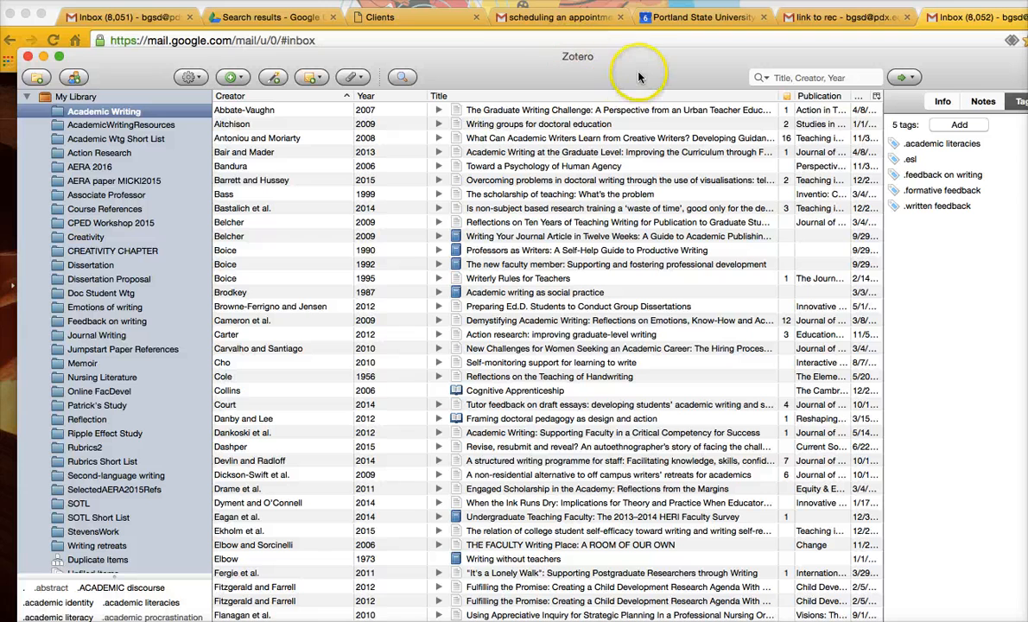
Display the notes and attachments of the 2008 article "What Can Academic Writers Learn from Creative Writers?"
{"action": "left_click_drag", "start_coordinate": [637, 76], "coordinate": [577, 69]}
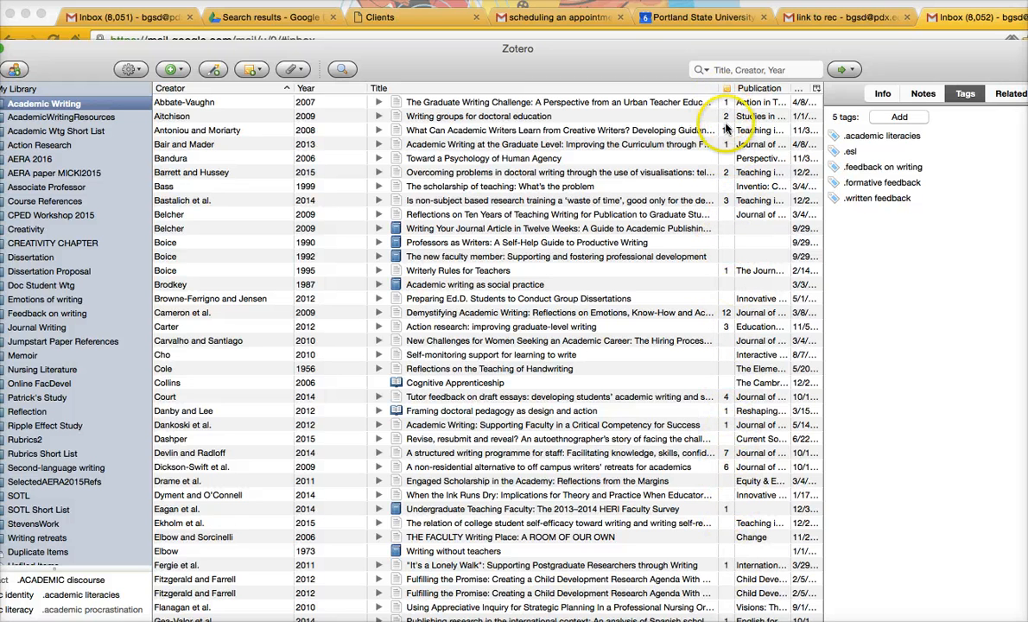
{"action": "left_click", "coordinate": [629, 129]}
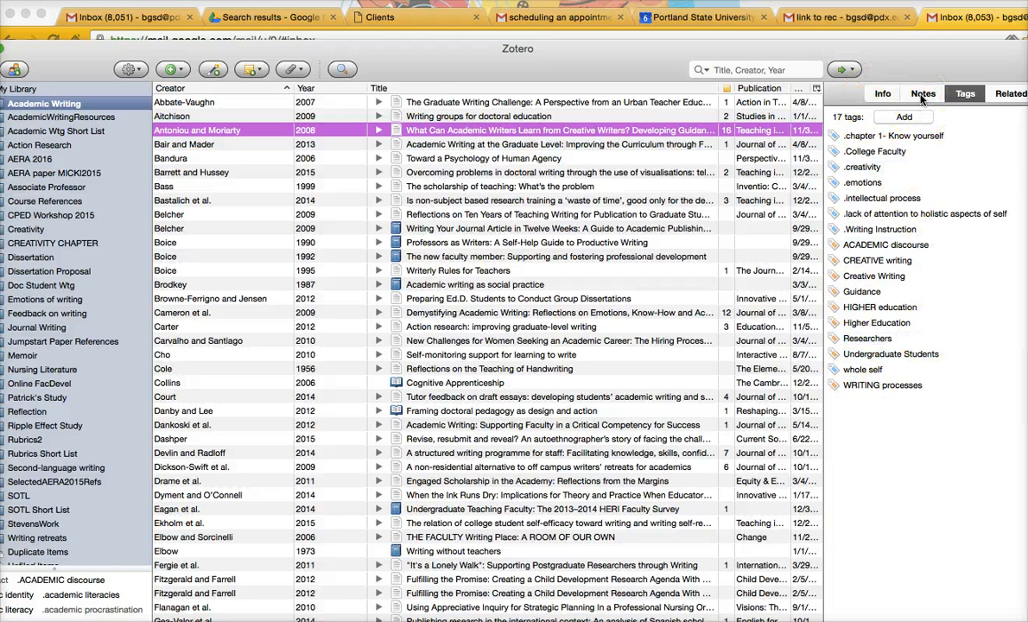
{"action": "left_click", "coordinate": [922, 95]}
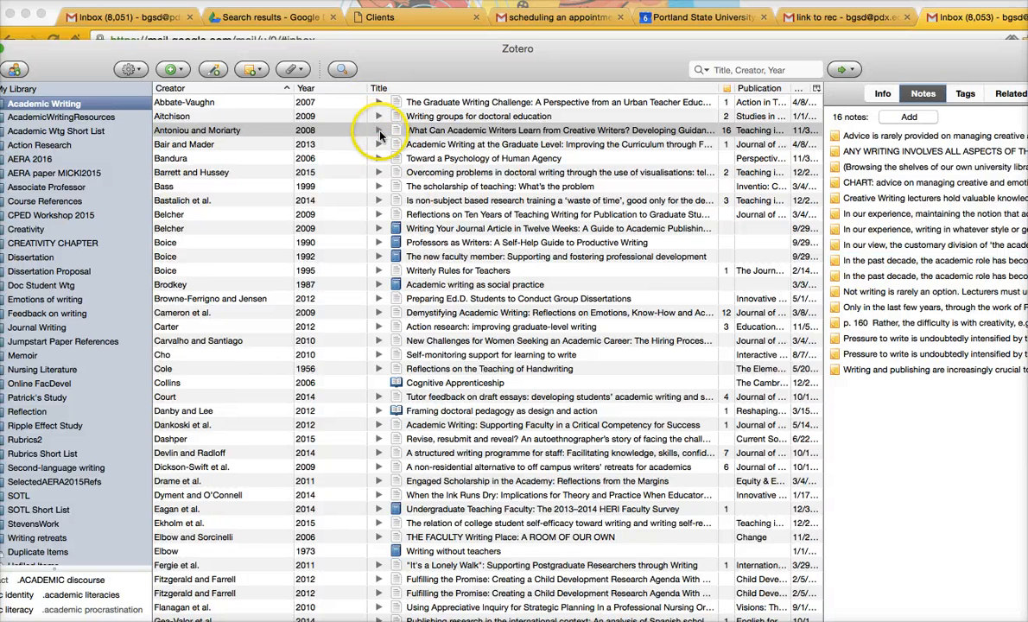
{"action": "left_click", "coordinate": [379, 131]}
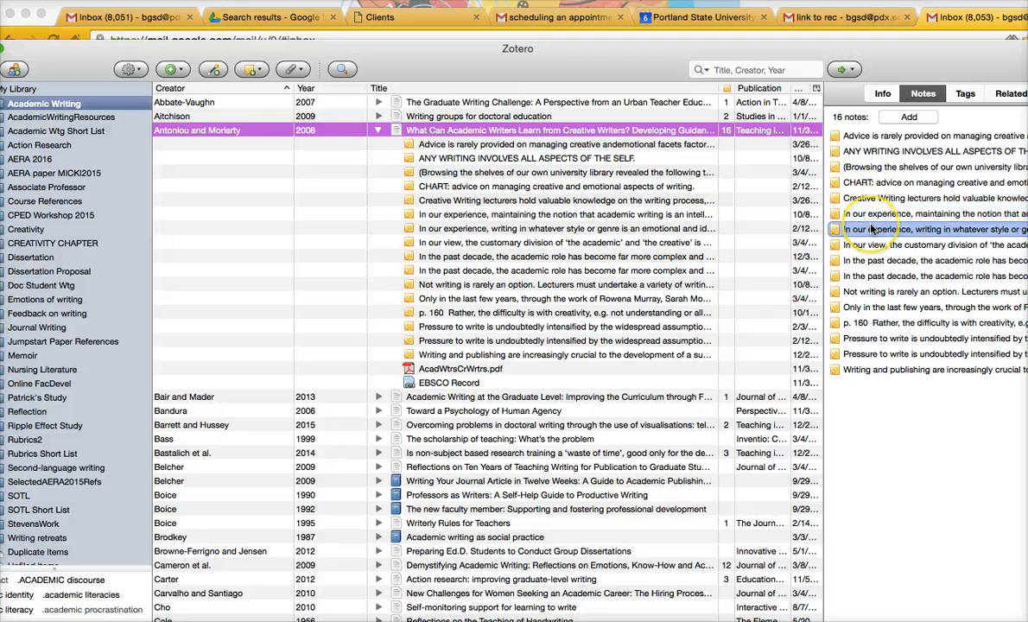
Read the note beginning "In our experience, writing in whatever style or genre", and collapse the article's child items
{"action": "left_click", "coordinate": [873, 229]}
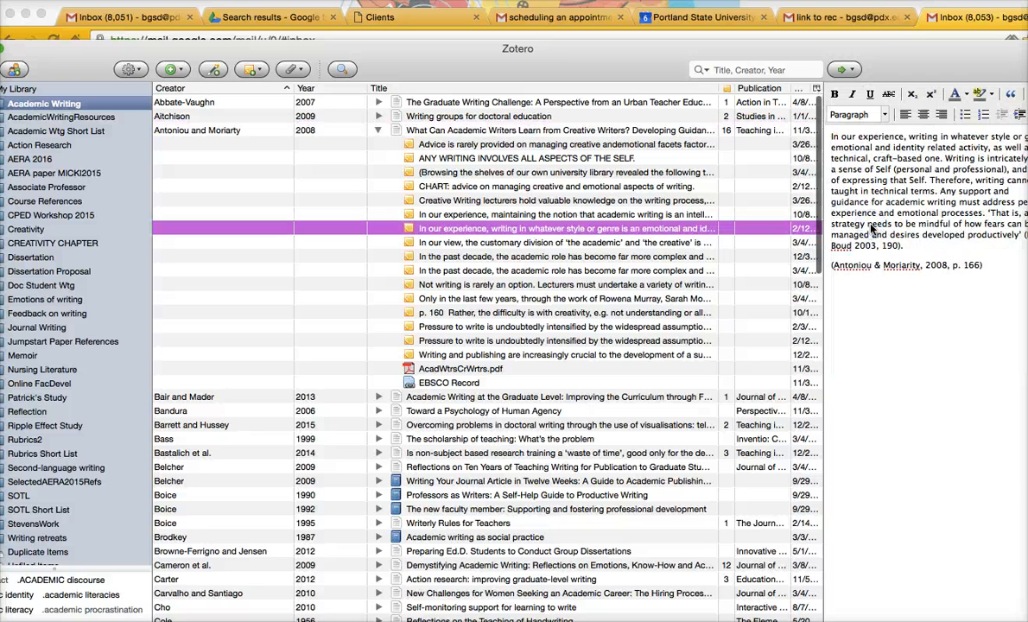
{"action": "left_click", "coordinate": [935, 238]}
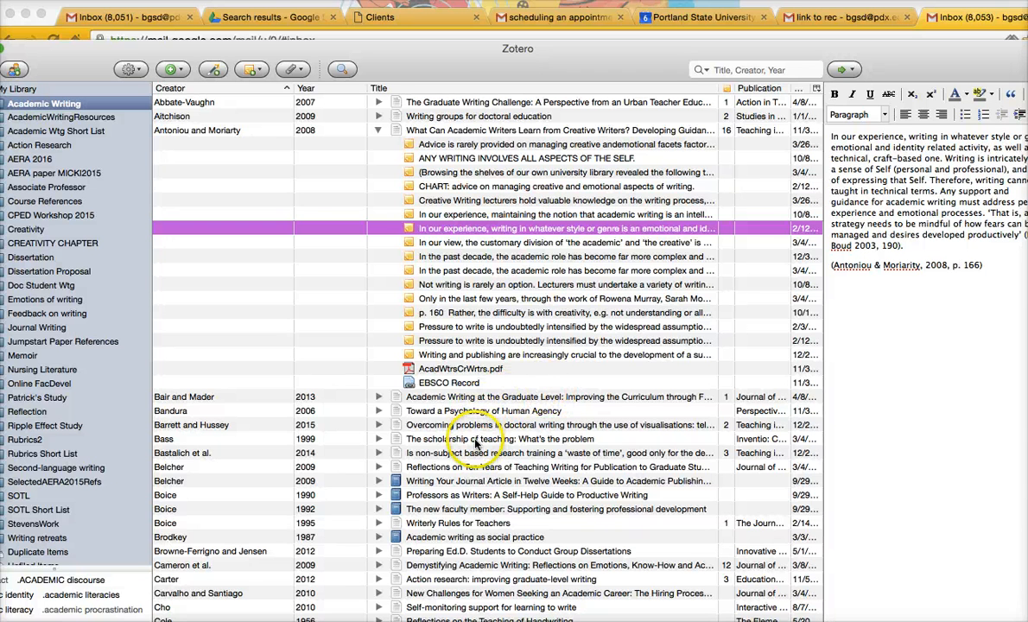
{"action": "left_click", "coordinate": [377, 132]}
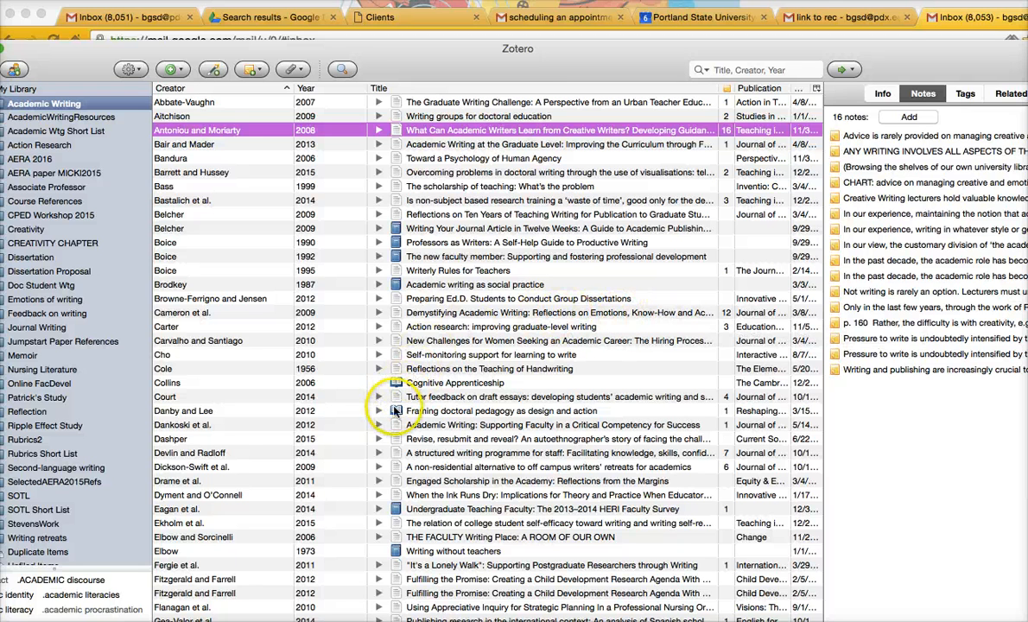
Open the PDF of "Engaged Scholarship in the Academy: Reflections from the Margins" and view the article's bibliographic information in Zotero
{"action": "left_click", "coordinate": [482, 484]}
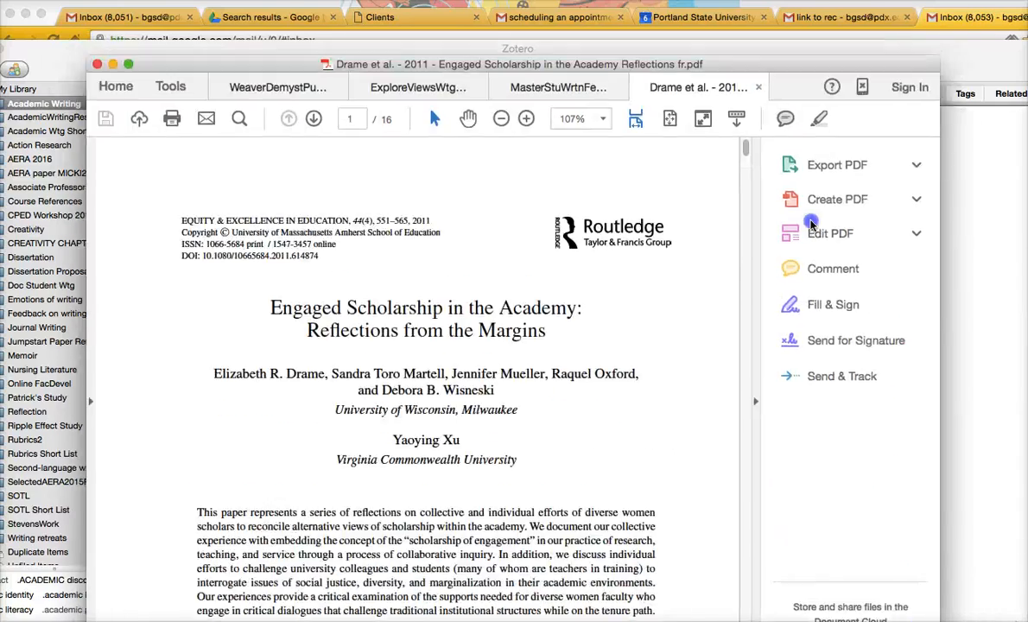
{"action": "left_click_drag", "start_coordinate": [754, 64], "coordinate": [876, 619]}
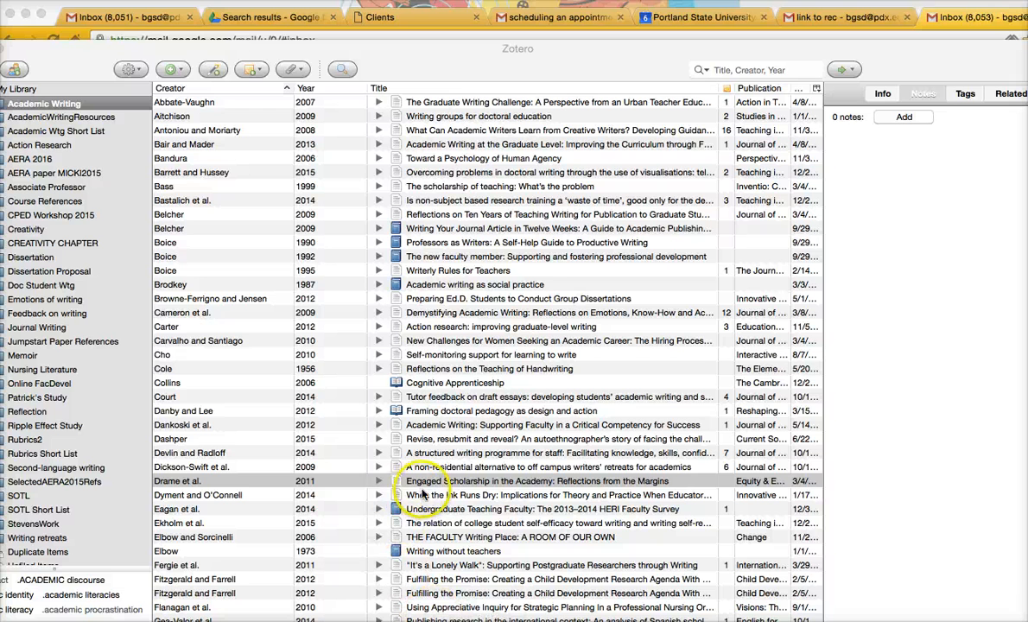
{"action": "left_click", "coordinate": [881, 94]}
{"action": "left_click", "coordinate": [958, 294]}
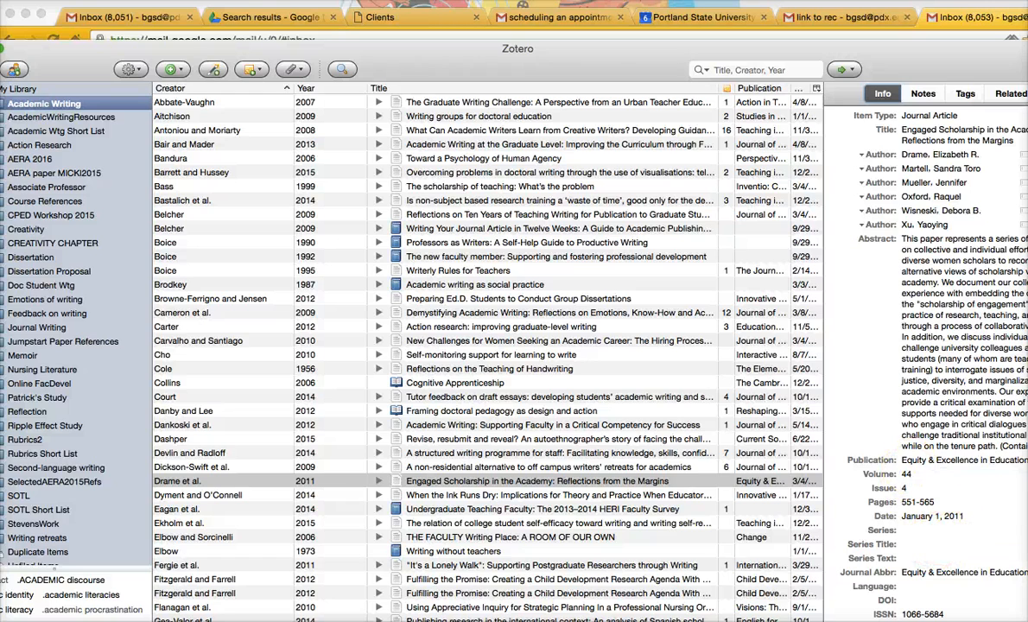
Copy the paragraph beginning "Since women are not succeeding in academia" from page 552 of the article's PDF
{"action": "left_click_drag", "start_coordinate": [1027, 129], "coordinate": [756, 10]}
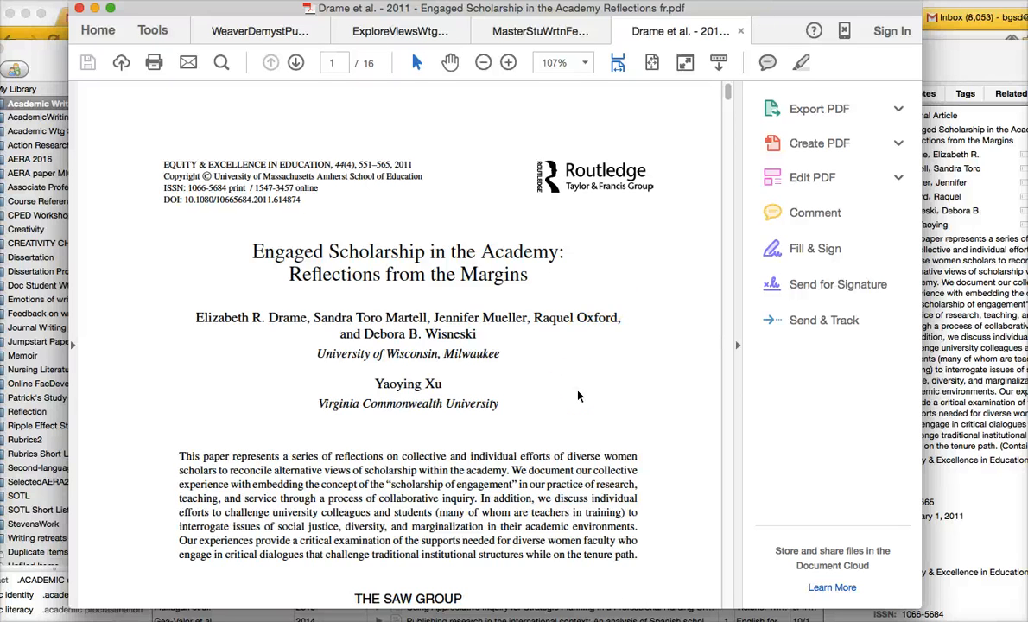
{"action": "scroll", "coordinate": [578, 396], "scroll_direction": "down", "scroll_amount": 5}
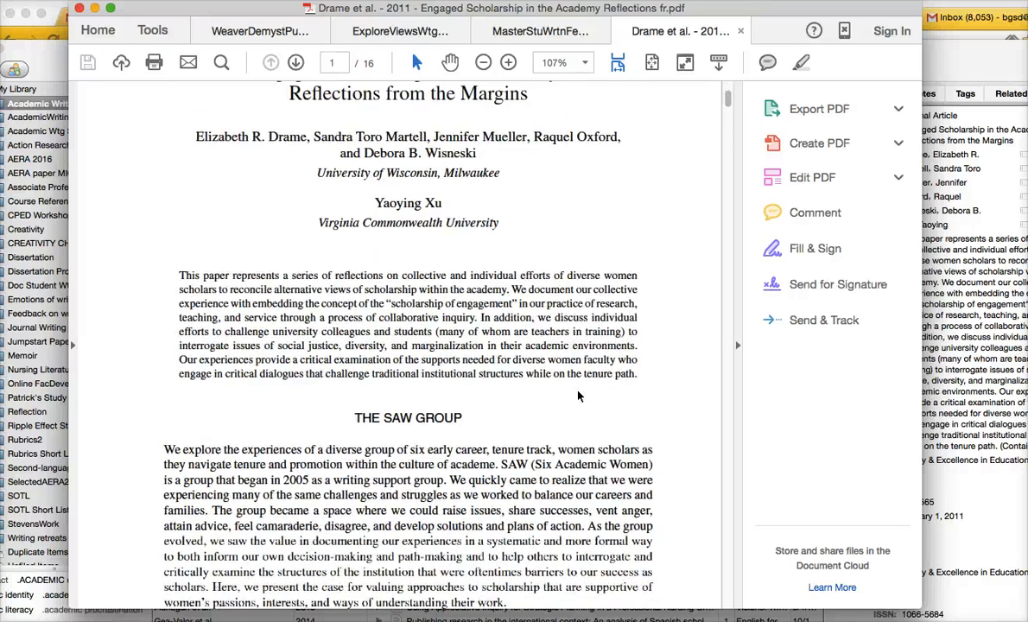
{"action": "scroll", "coordinate": [579, 395], "scroll_direction": "down", "scroll_amount": 3}
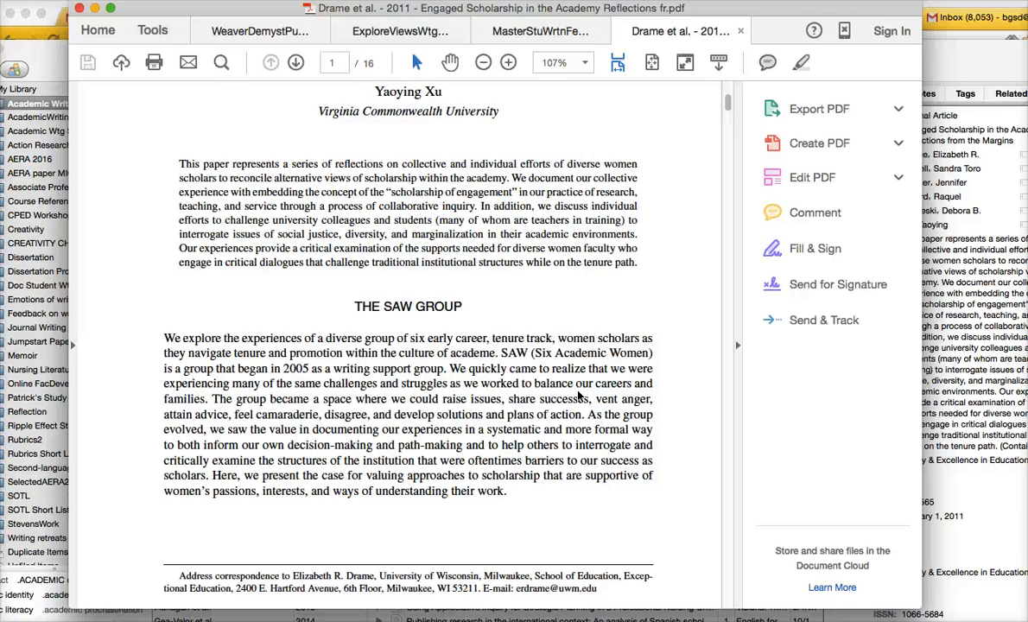
{"action": "scroll", "coordinate": [579, 396], "scroll_direction": "down", "scroll_amount": 1}
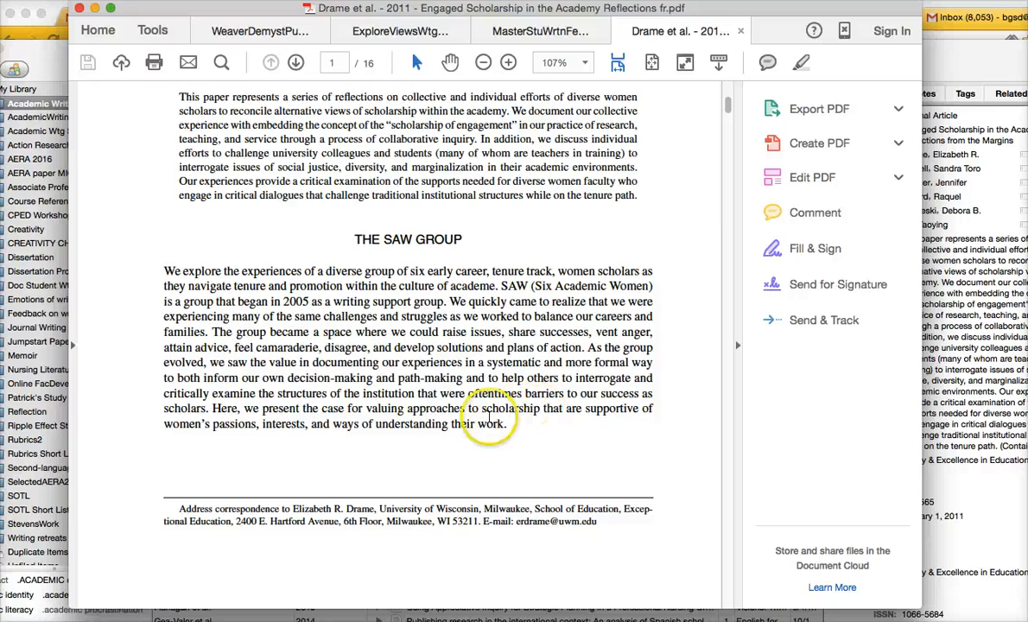
{"action": "scroll", "coordinate": [491, 418], "scroll_direction": "down", "scroll_amount": 10}
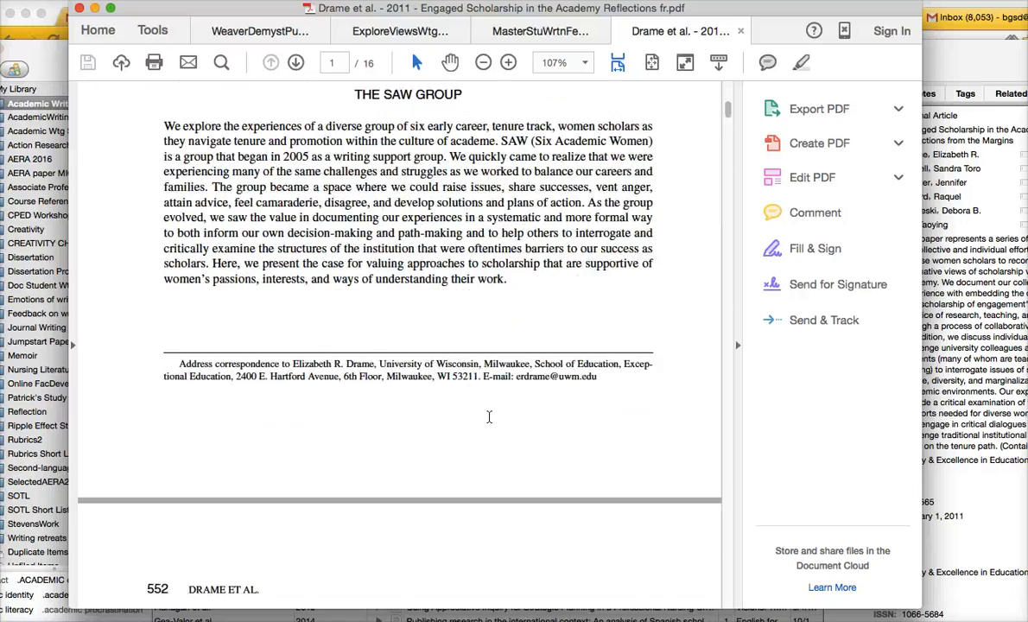
{"action": "scroll", "coordinate": [489, 418], "scroll_direction": "down", "scroll_amount": 3}
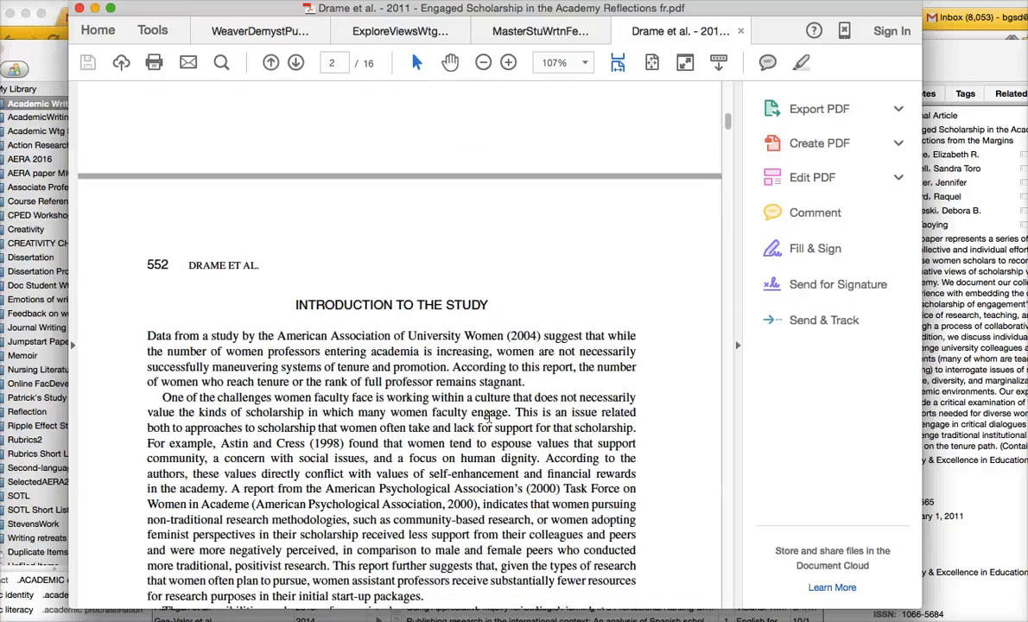
{"action": "scroll", "coordinate": [488, 416], "scroll_direction": "down", "scroll_amount": 4}
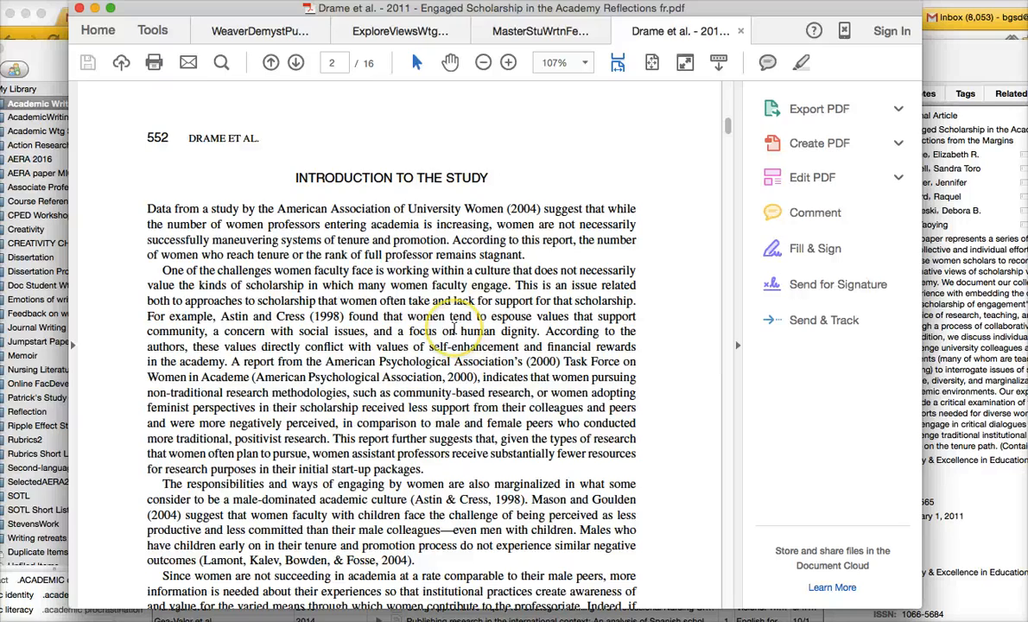
{"action": "scroll", "coordinate": [428, 458], "scroll_direction": "down", "scroll_amount": 1}
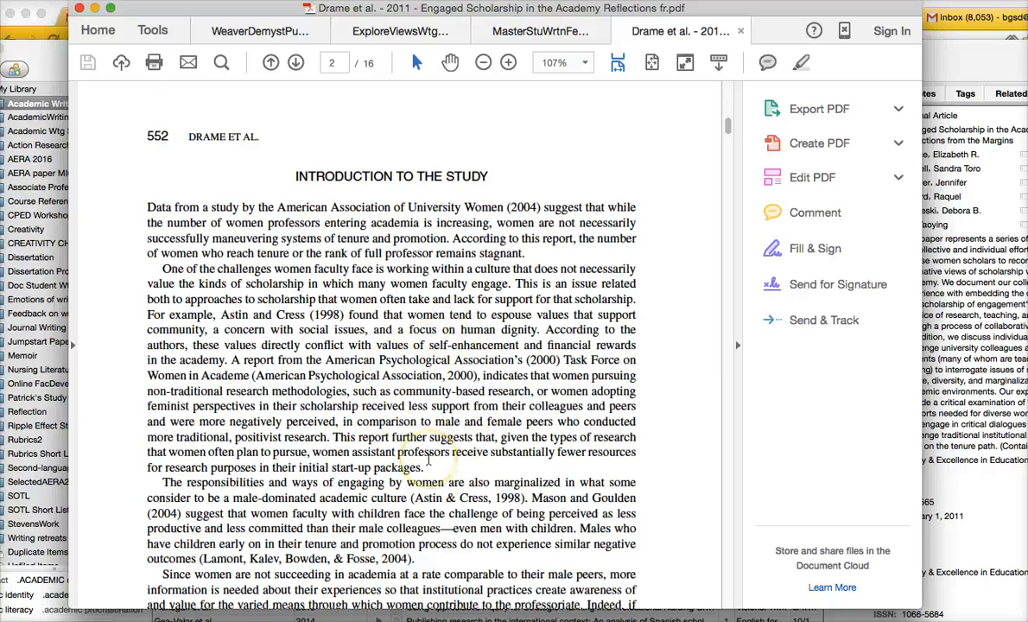
{"action": "scroll", "coordinate": [427, 461], "scroll_direction": "down", "scroll_amount": 5}
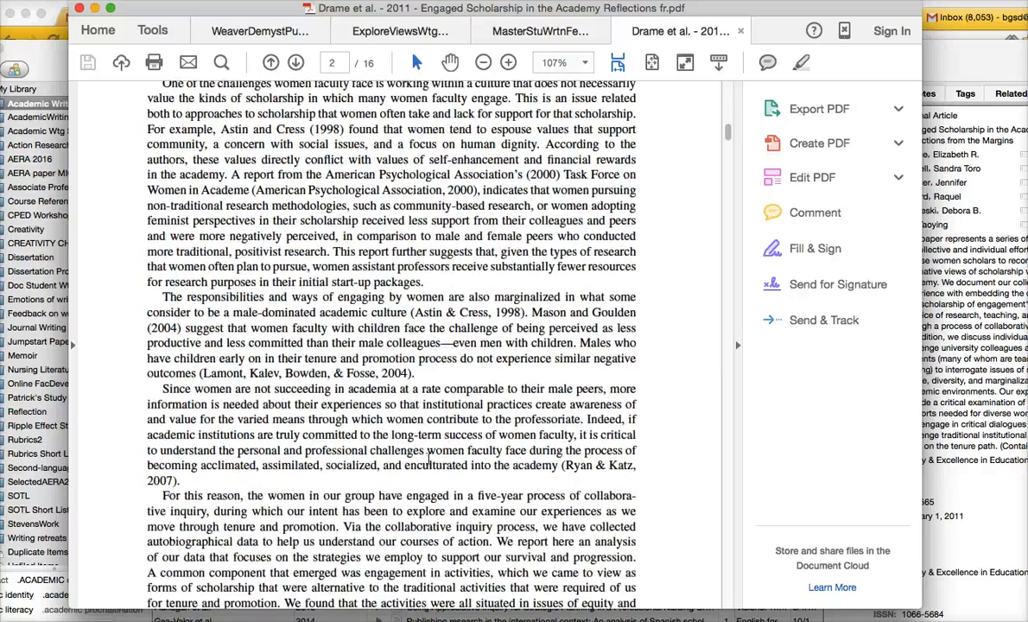
{"action": "scroll", "coordinate": [427, 458], "scroll_direction": "down", "scroll_amount": 2}
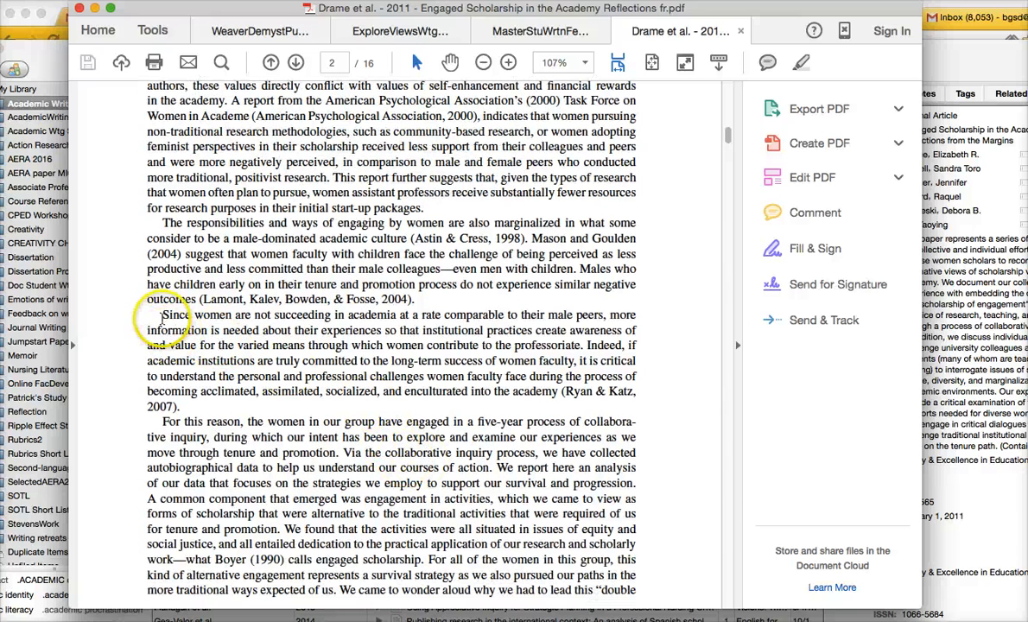
{"action": "left_click_drag", "start_coordinate": [160, 314], "coordinate": [172, 405]}
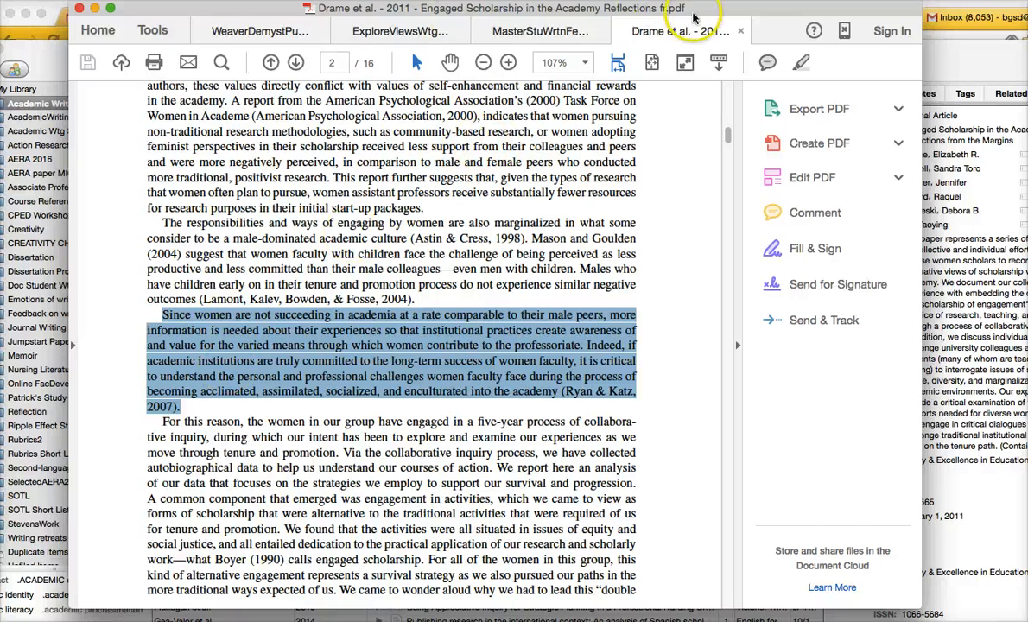
Add a note to the "Engaged Scholarship in the Academy" article in Zotero and paste the copied paragraph into it
{"action": "left_click_drag", "start_coordinate": [717, 12], "coordinate": [711, 480]}
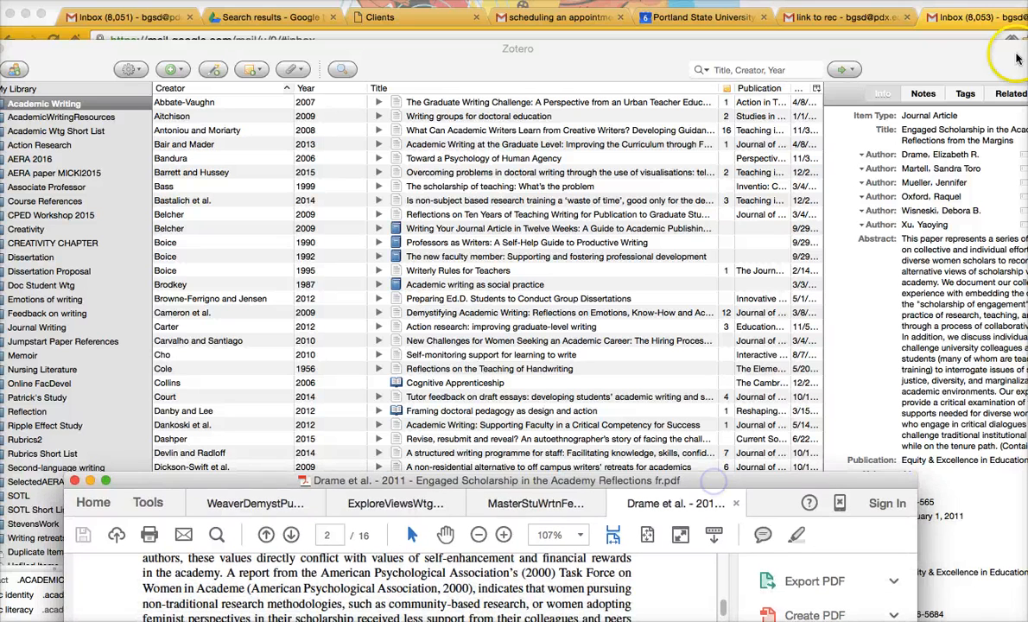
{"action": "left_click", "coordinate": [923, 95]}
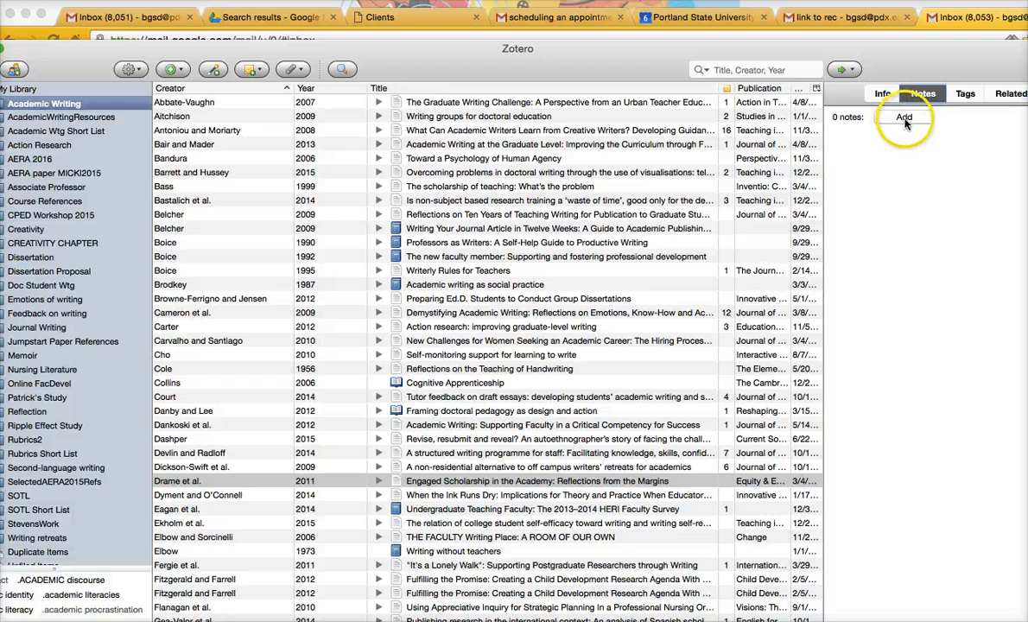
{"action": "left_click", "coordinate": [904, 118]}
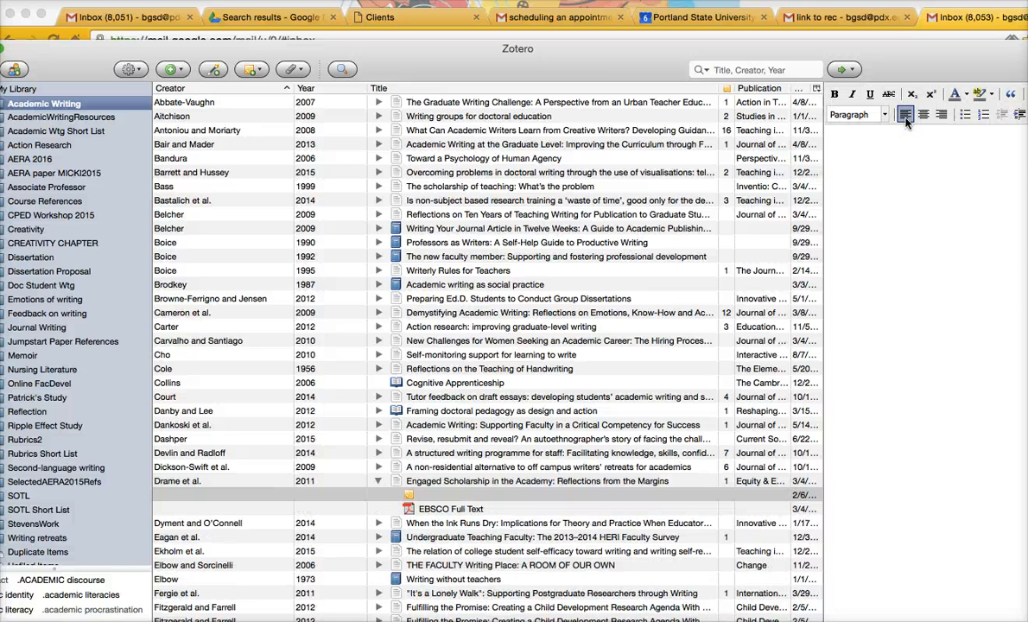
{"action": "type", "text": "Since women are not succeeding in academia at rates comparable to their male peers, more information is needed about their experiences so institutional practices create awareness of and value for the varied means through which women contribute to the professoriate. Indeed, if academic institutions are truly committed to the long-term success of women faculty, it is critical to understand the personal and professional challenges women faculty face during the process of becoming acclimated, assimilated, socialized, and enculturated into the academy (Ryan & Katz, 2007)."}
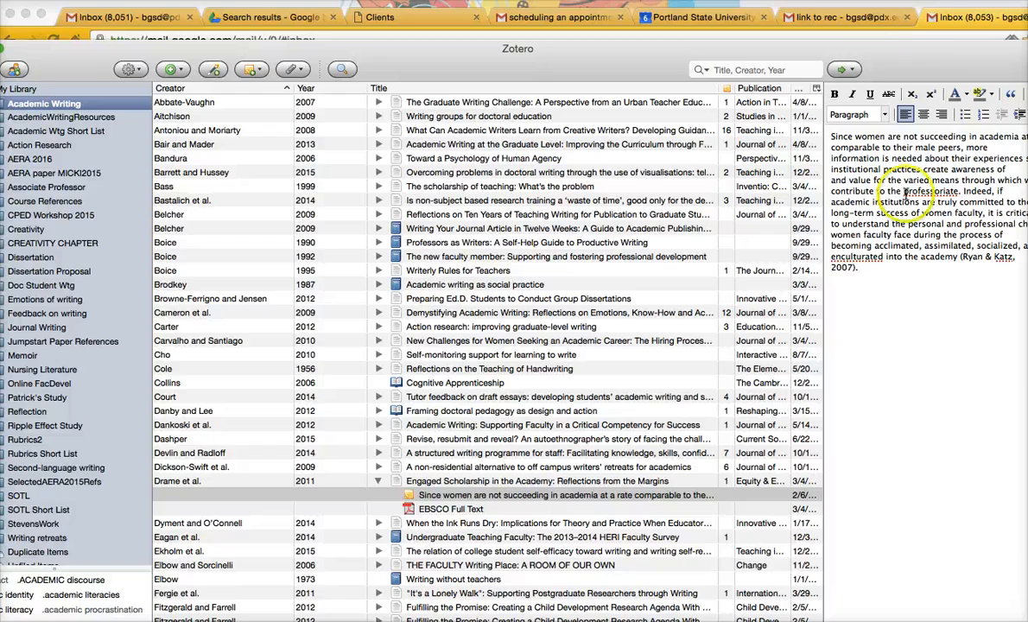
Check the page number of the copied paragraph in the article's PDF and return to the new note in Zotero
{"action": "left_click_drag", "start_coordinate": [904, 65], "coordinate": [930, 66]}
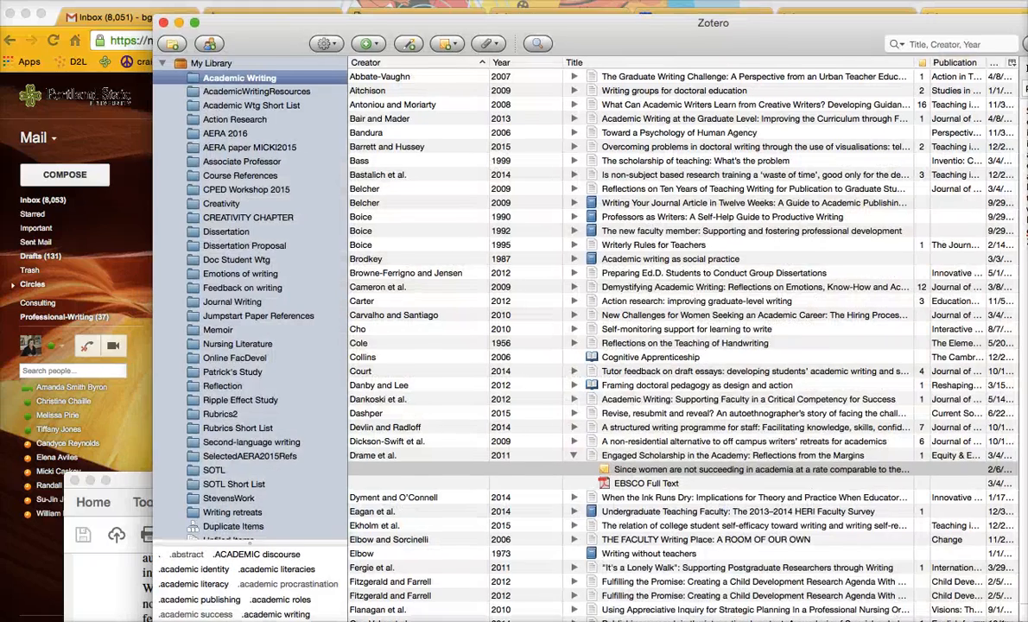
{"action": "left_click", "coordinate": [129, 486]}
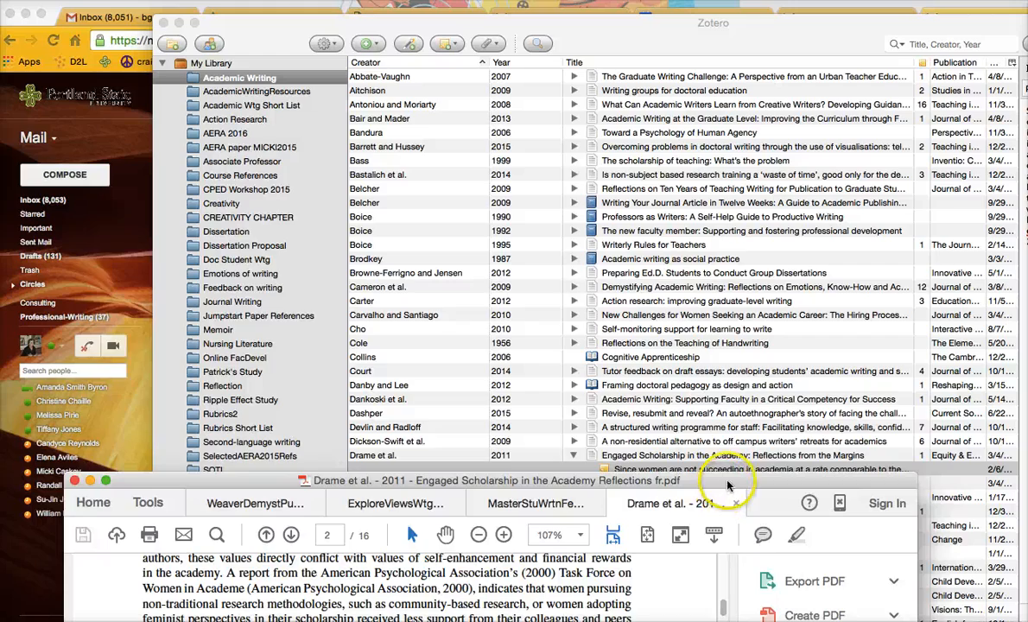
{"action": "left_click_drag", "start_coordinate": [728, 483], "coordinate": [769, 119]}
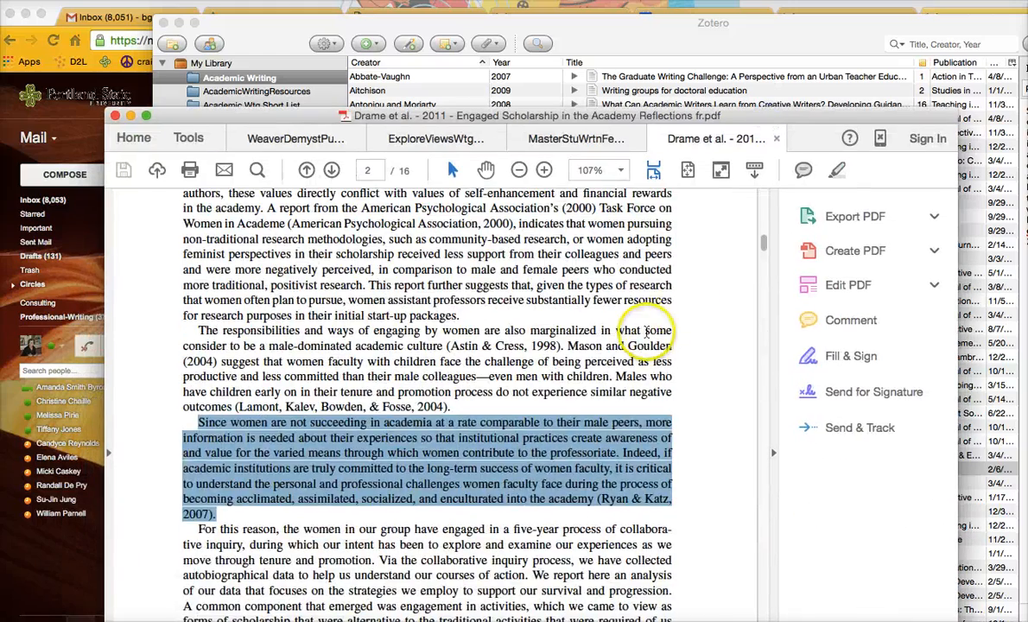
{"action": "scroll", "coordinate": [646, 331], "scroll_direction": "up", "scroll_amount": 6}
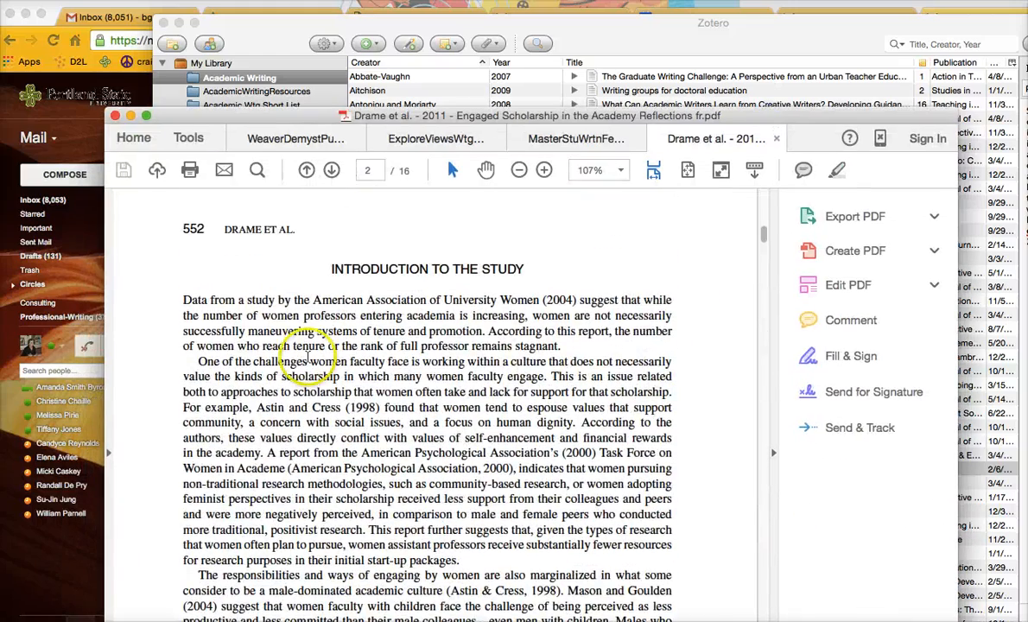
{"action": "left_click_drag", "start_coordinate": [782, 115], "coordinate": [819, 554]}
{"action": "left_click", "coordinate": [1024, 447]}
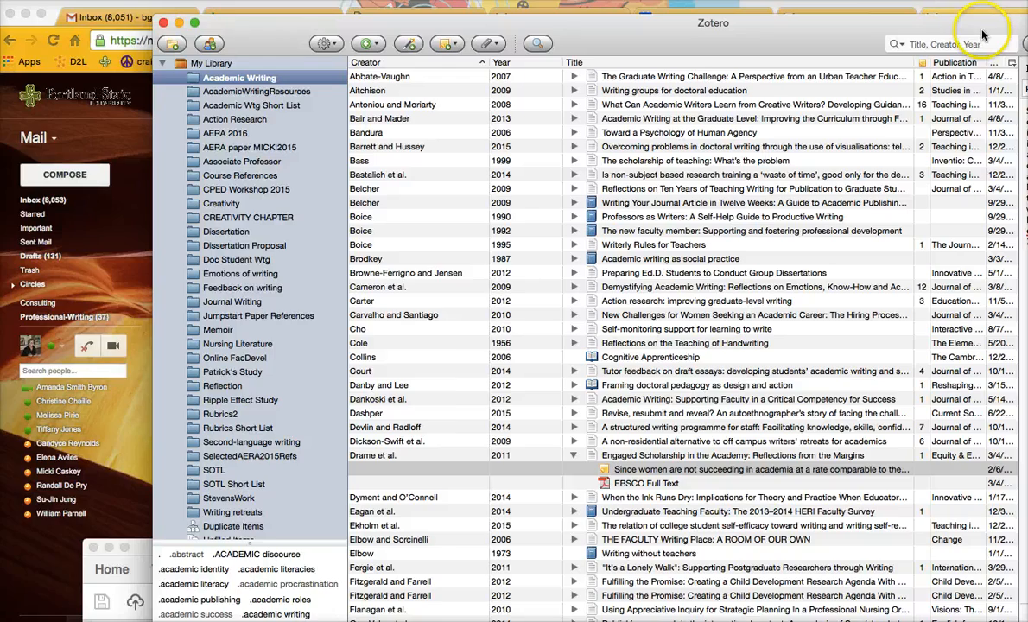
{"action": "left_click_drag", "start_coordinate": [982, 34], "coordinate": [800, 21]}
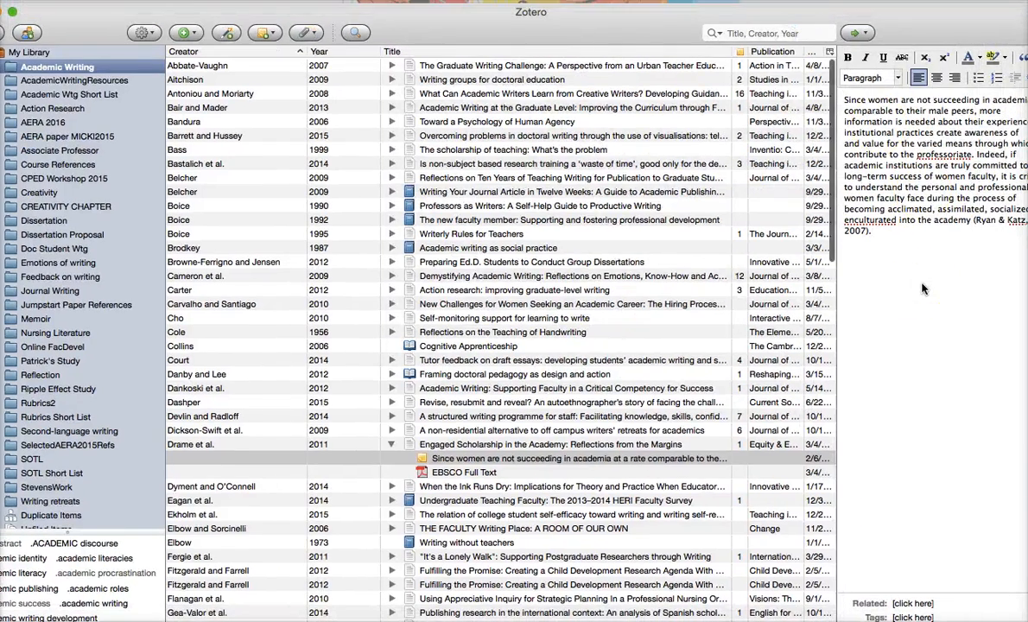
Start a parenthetical citation with the first author's surname below the quoted paragraph and copy the author names from the PDF's first page
{"action": "type", "text": "(Dram"}
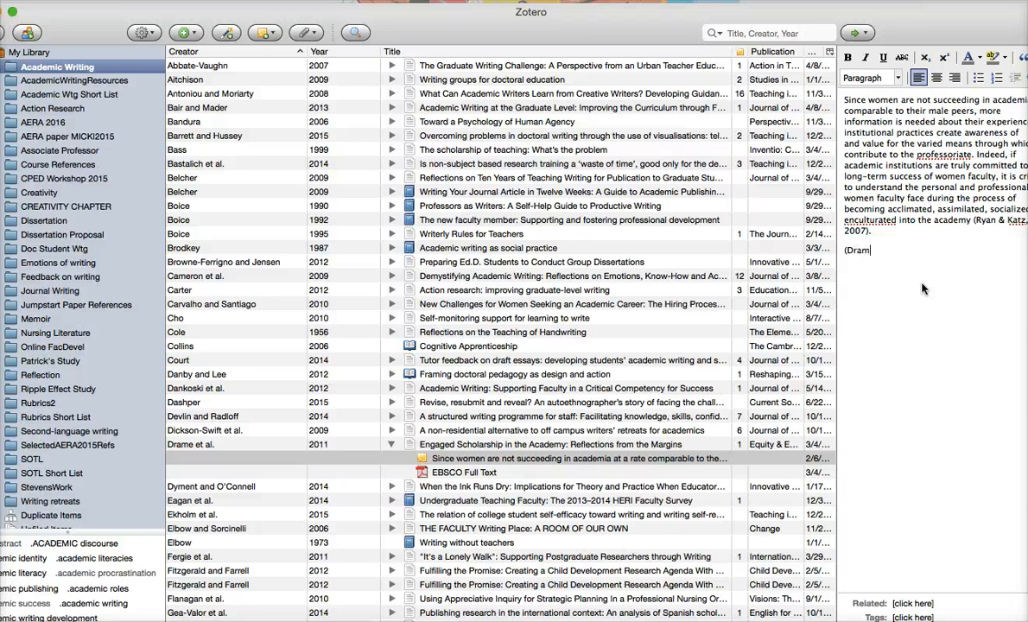
{"action": "type", "text": "e,"}
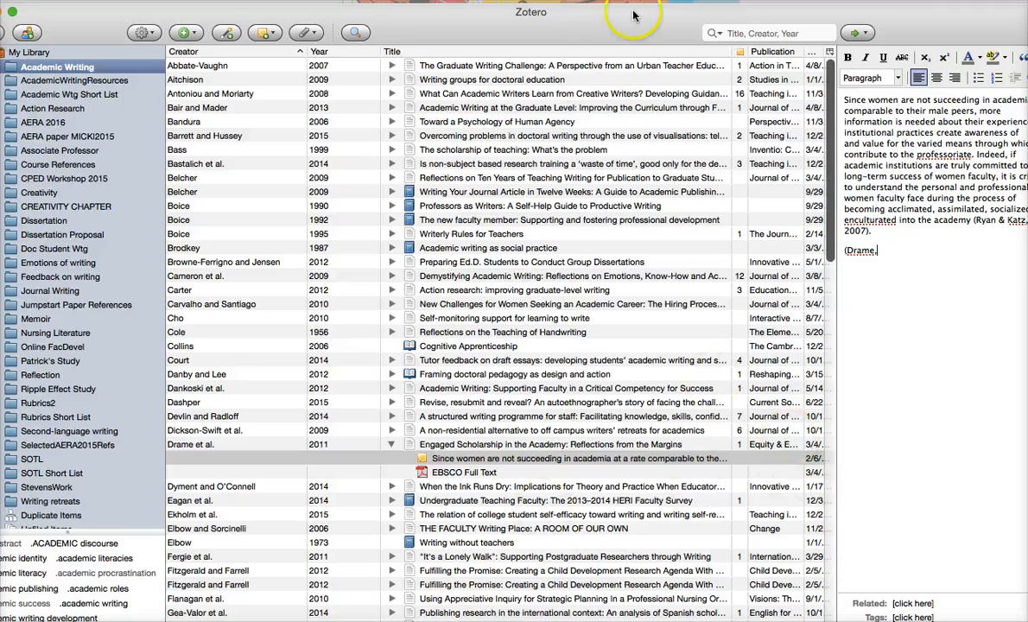
{"action": "left_click_drag", "start_coordinate": [588, 29], "coordinate": [614, 602]}
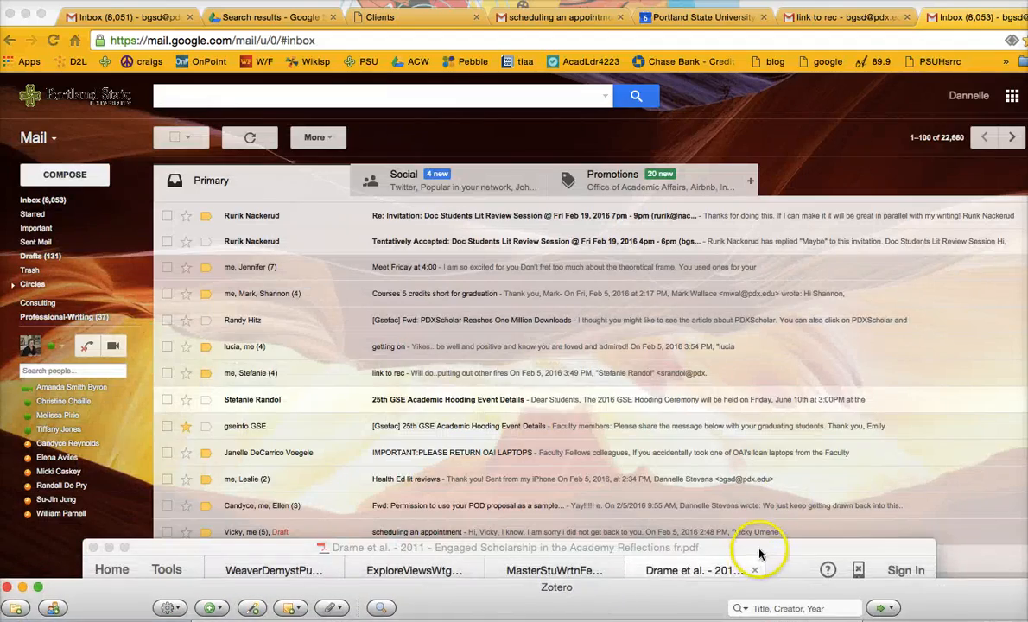
{"action": "left_click_drag", "start_coordinate": [757, 553], "coordinate": [782, 83]}
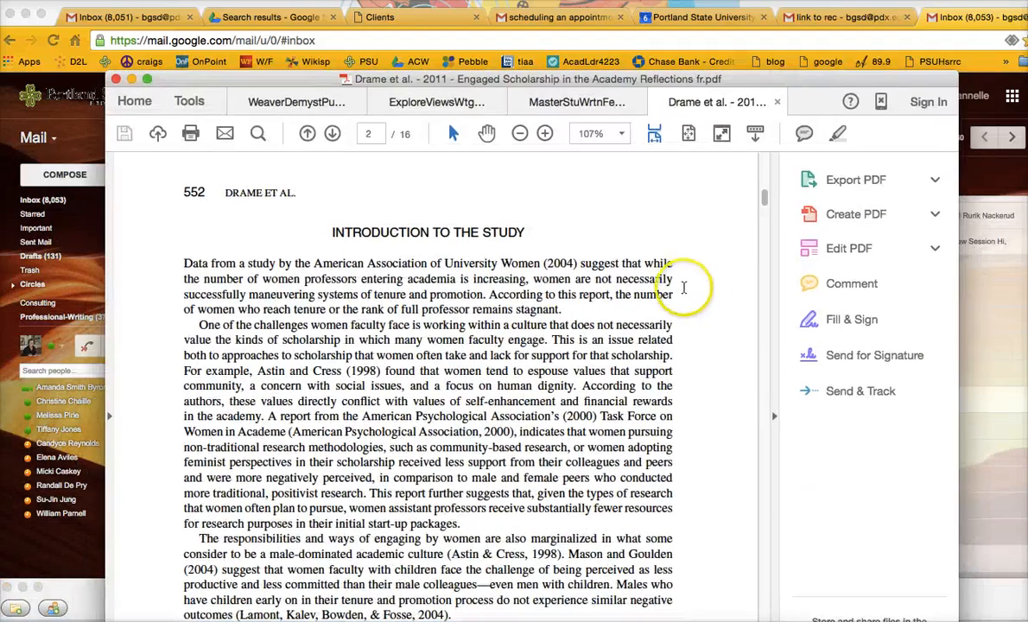
{"action": "scroll", "coordinate": [679, 277], "scroll_direction": "up", "scroll_amount": 3}
{"action": "scroll", "coordinate": [679, 277], "scroll_direction": "up", "scroll_amount": 5}
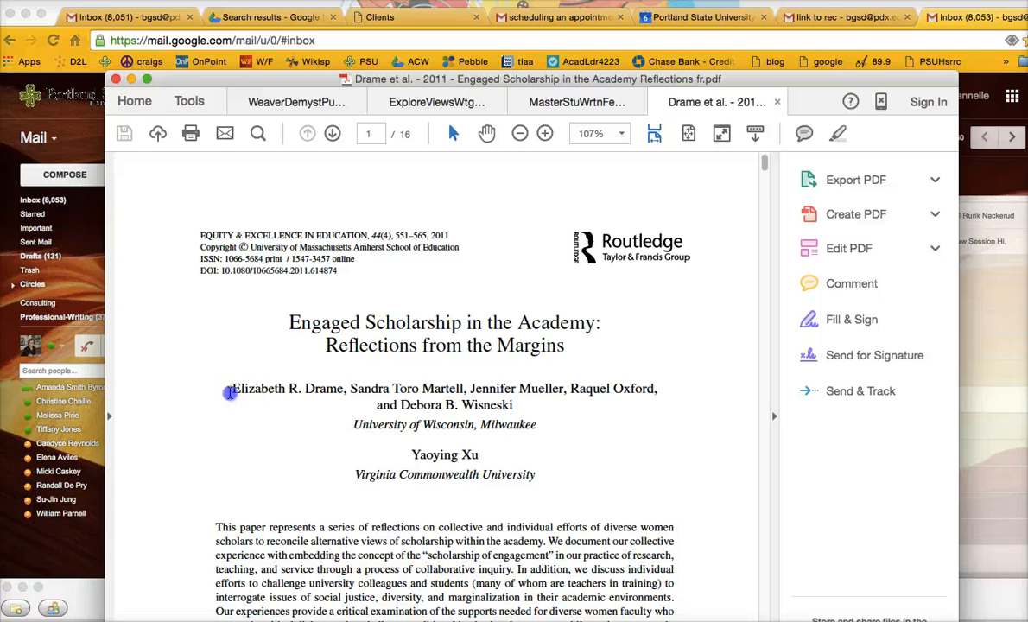
{"action": "left_click_drag", "start_coordinate": [230, 393], "coordinate": [516, 404]}
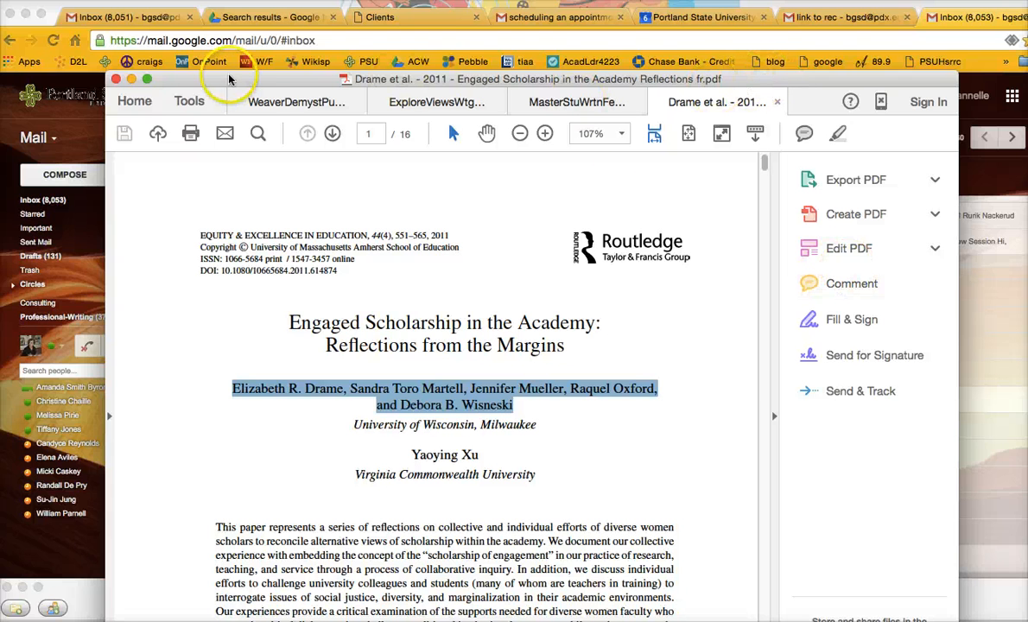
Close the article's PDF and paste the copied author names into the citation in the Zotero note
{"action": "left_click", "coordinate": [116, 78]}
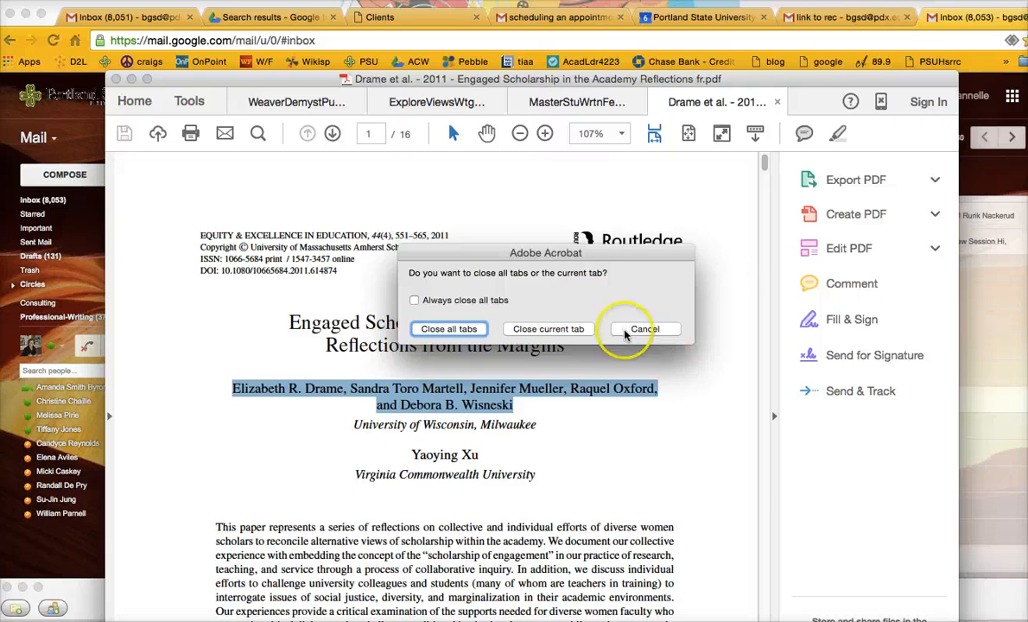
{"action": "left_click", "coordinate": [525, 329]}
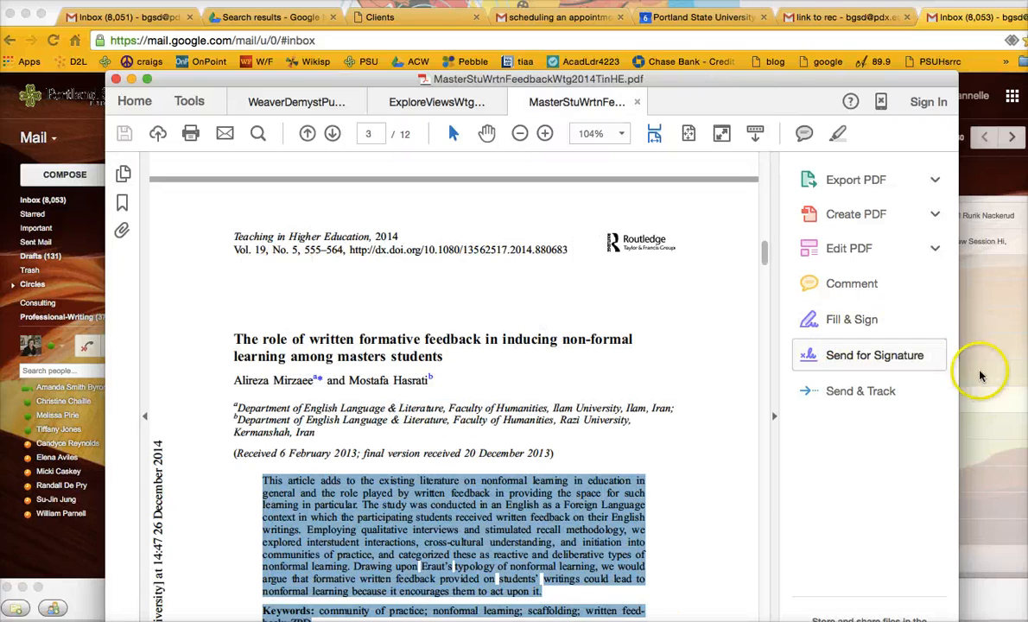
{"action": "left_click_drag", "start_coordinate": [1026, 590], "coordinate": [1000, 11]}
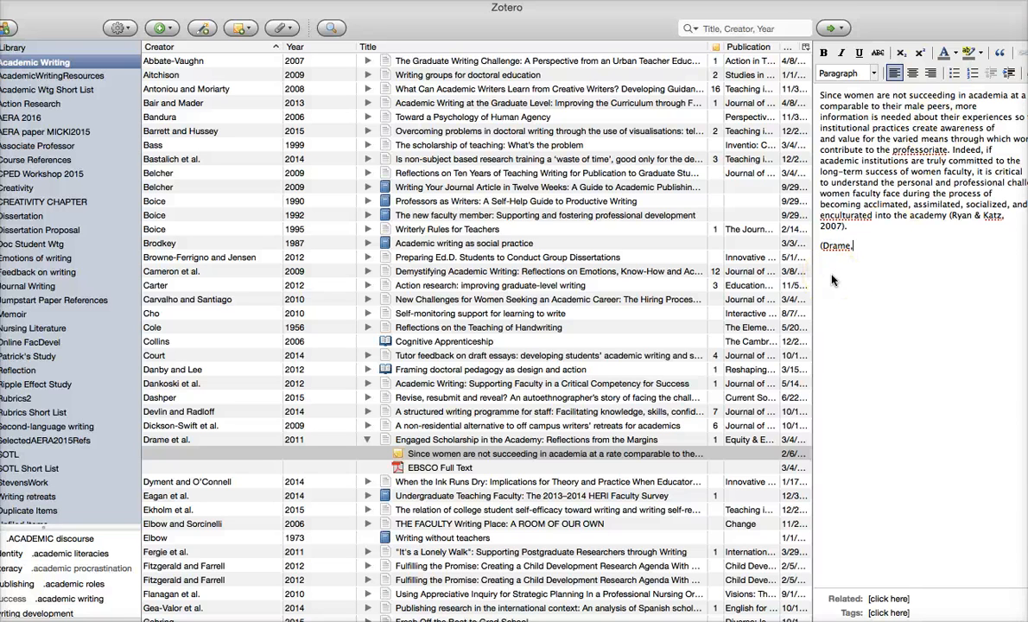
{"action": "type", "text": "Elizabeth R. Drame, Sandra Toro Martell, Julie Mueller, Raquel Oxford, and Debora B. Wisneski"}
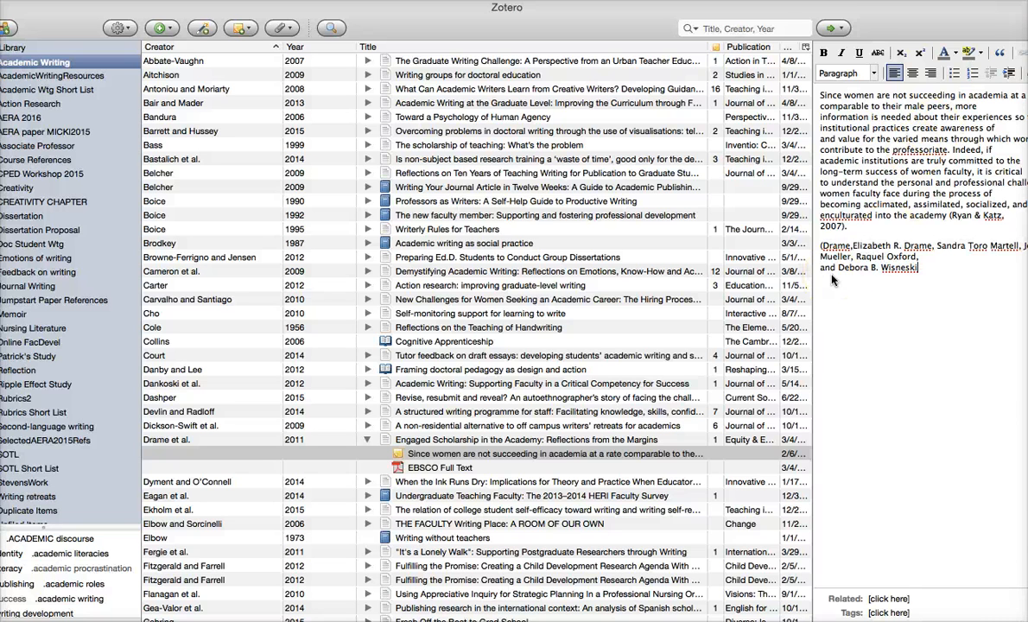
Reduce the author names in the note's citation to surnames only and add the year 2011
{"action": "left_click", "coordinate": [901, 246]}
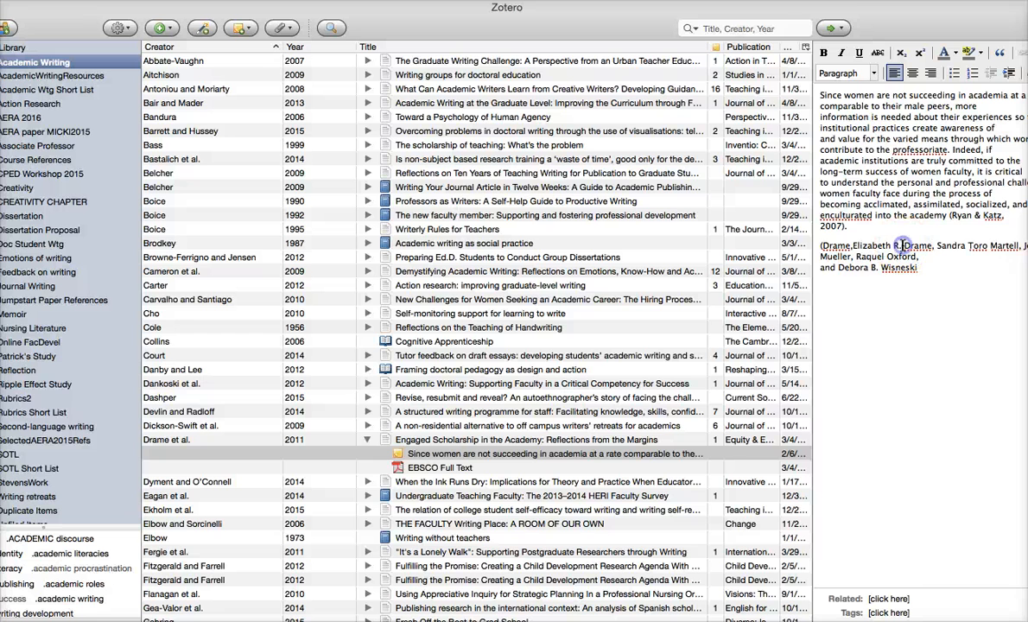
{"action": "key", "text": "BackSpace"}
{"action": "key", "text": "BackSpace"}
{"action": "key", "text": "BackSpace"}
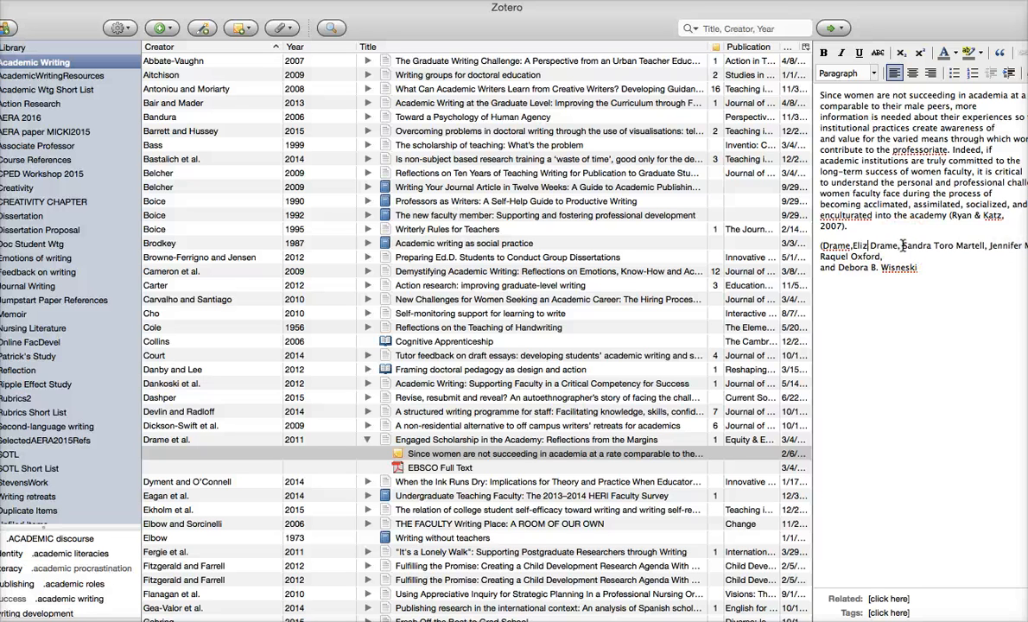
{"action": "key", "text": "BackSpace"}
{"action": "key", "text": "BackSpace"}
{"action": "key", "text": "BackSpace"}
{"action": "key", "text": "BackSpace"}
{"action": "key", "text": "BackSpace"}
{"action": "key", "text": "BackSpace"}
{"action": "key", "text": "BackSpace"}
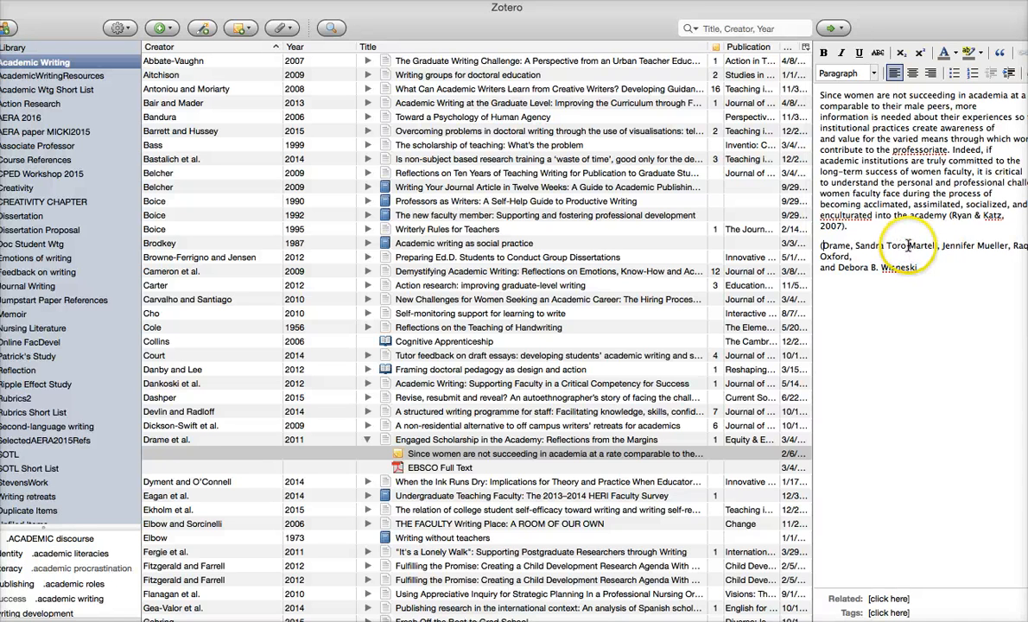
{"action": "key", "text": "BackSpace"}
{"action": "key", "text": "BackSpace"}
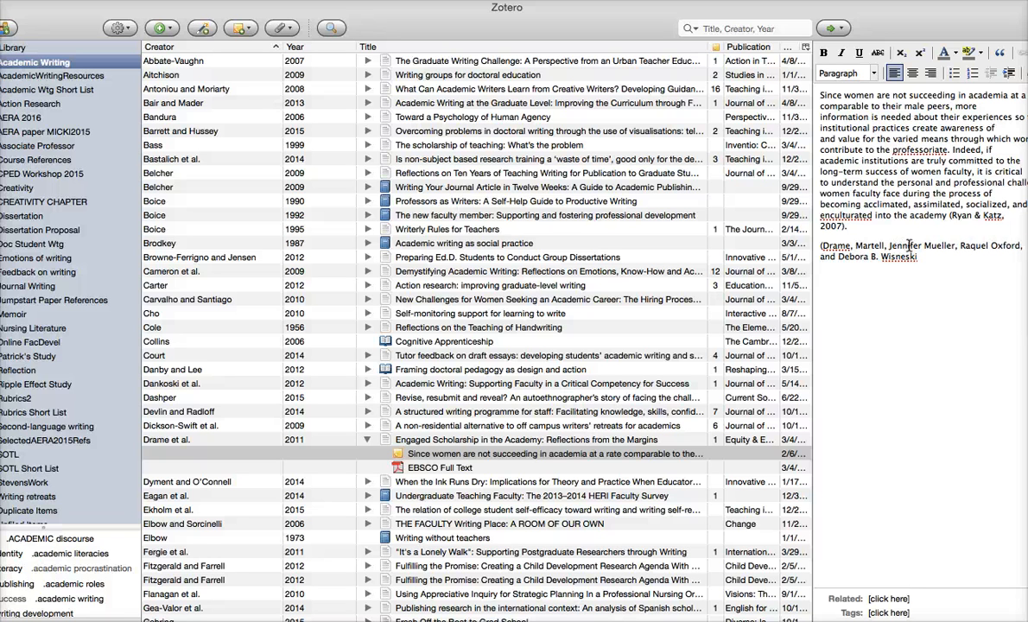
{"action": "left_click", "coordinate": [909, 246]}
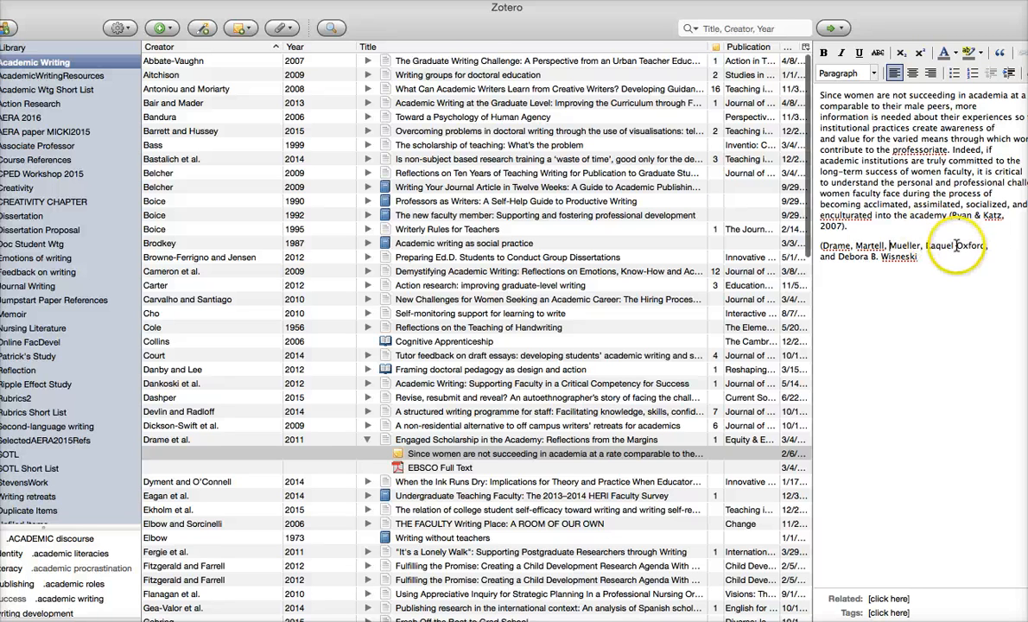
{"action": "left_click", "coordinate": [956, 247]}
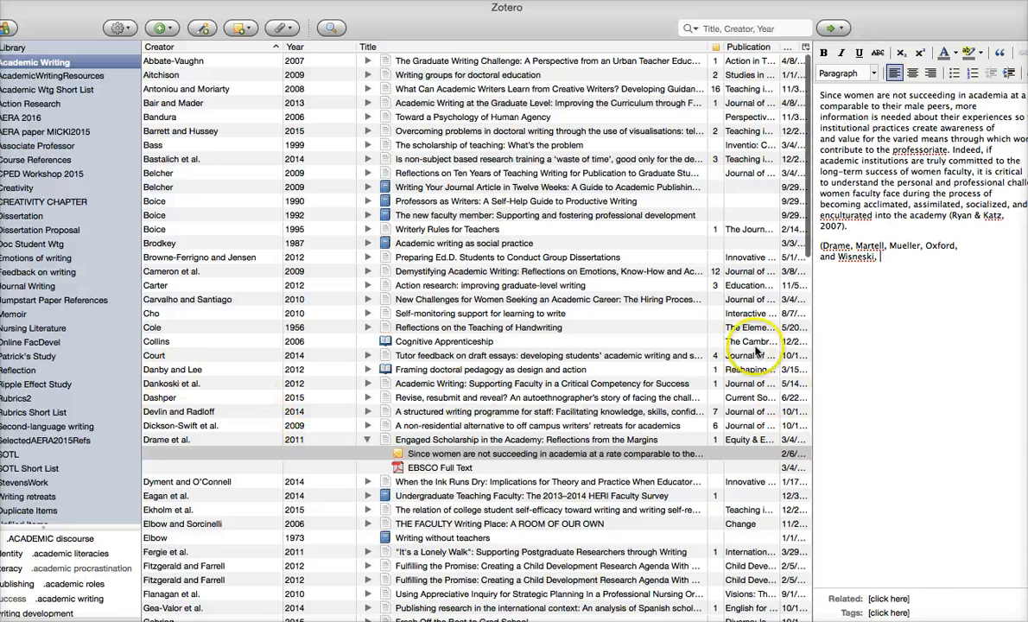
{"action": "type", "text": "2011"}
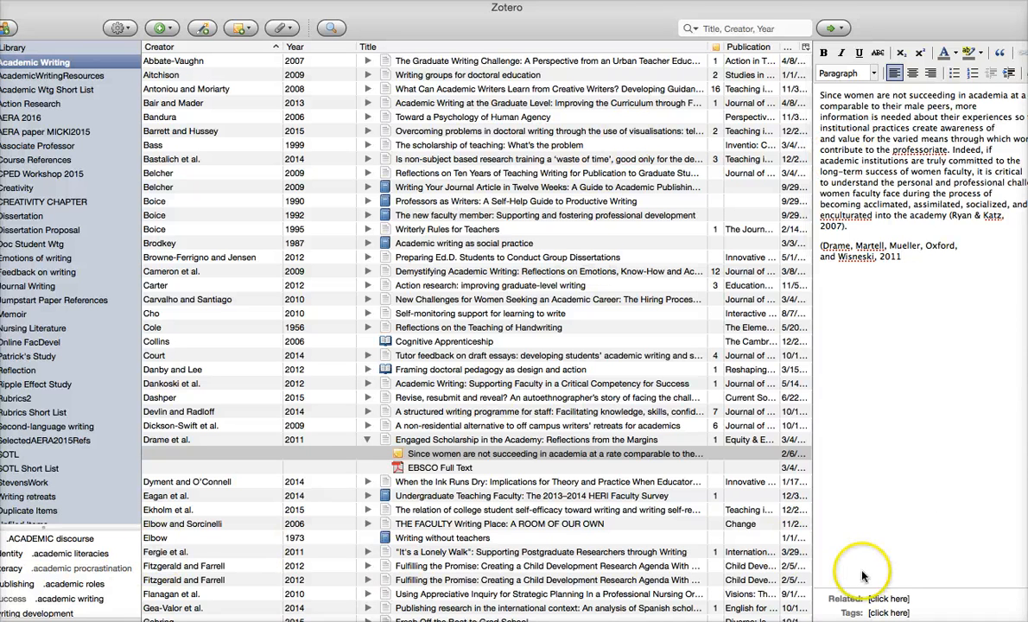
Look through the open MasterStuWrtnFeedbackWtg2014TinHE PDF for the page of the quoted paragraph
{"action": "left_click_drag", "start_coordinate": [592, 10], "coordinate": [650, 590]}
{"action": "scroll", "coordinate": [587, 458], "scroll_direction": "down", "scroll_amount": 15}
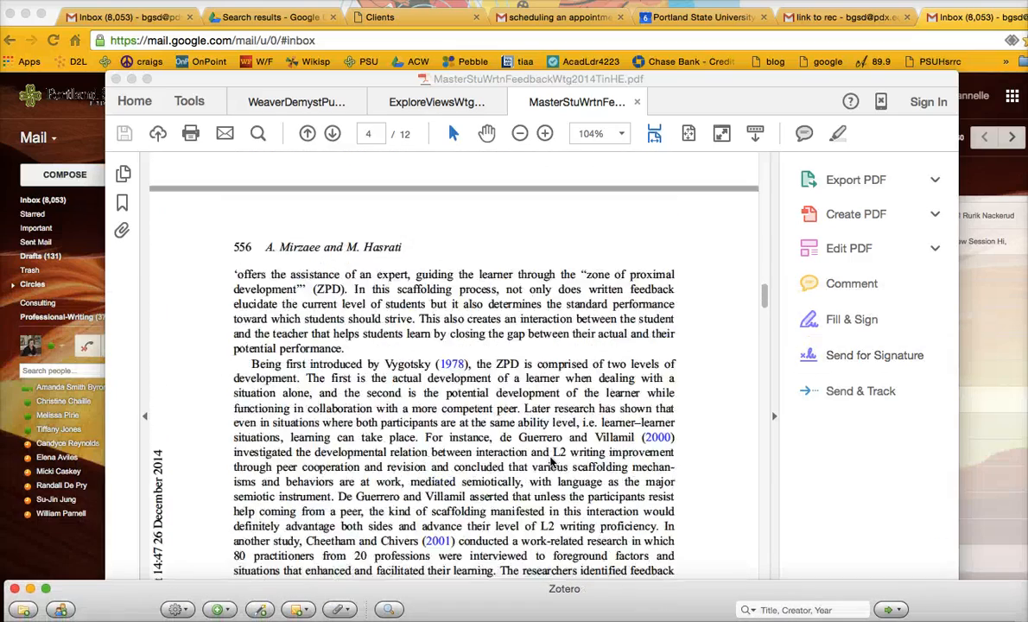
{"action": "scroll", "coordinate": [551, 464], "scroll_direction": "down", "scroll_amount": 15}
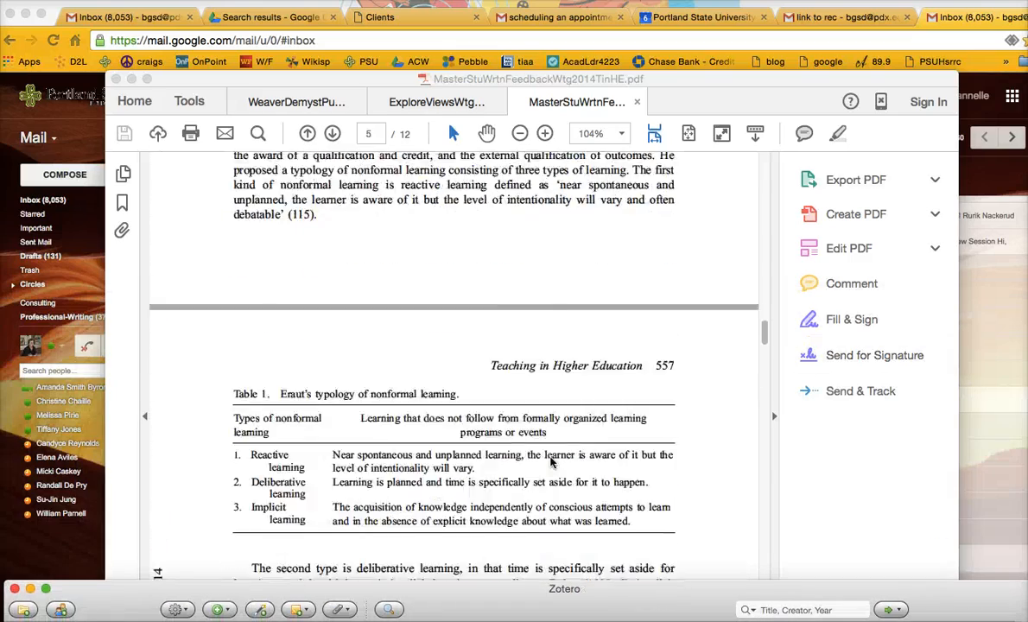
{"action": "scroll", "coordinate": [551, 464], "scroll_direction": "down", "scroll_amount": 10}
{"action": "scroll", "coordinate": [551, 463], "scroll_direction": "up", "scroll_amount": 15}
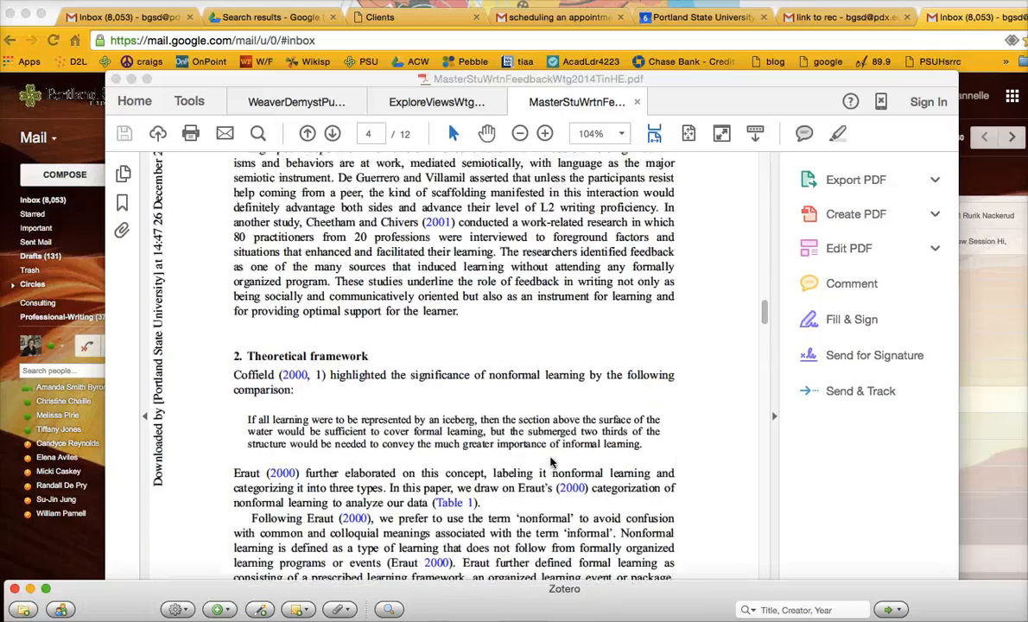
{"action": "scroll", "coordinate": [551, 463], "scroll_direction": "up", "scroll_amount": 10}
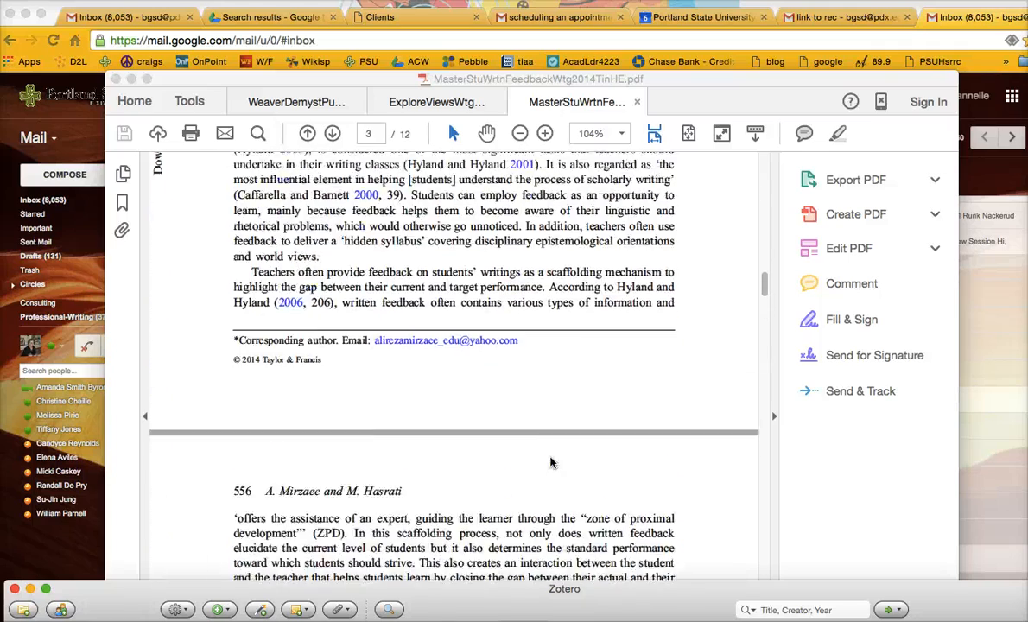
{"action": "scroll", "coordinate": [551, 464], "scroll_direction": "up", "scroll_amount": 5}
{"action": "left_click", "coordinate": [633, 434]}
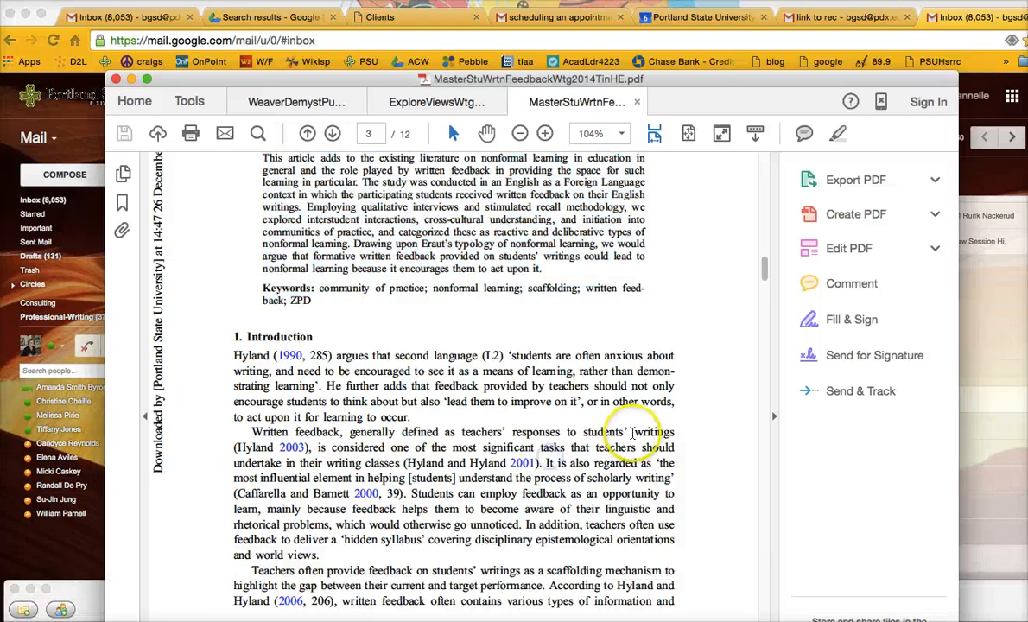
{"action": "scroll", "coordinate": [602, 419], "scroll_direction": "down", "scroll_amount": 8}
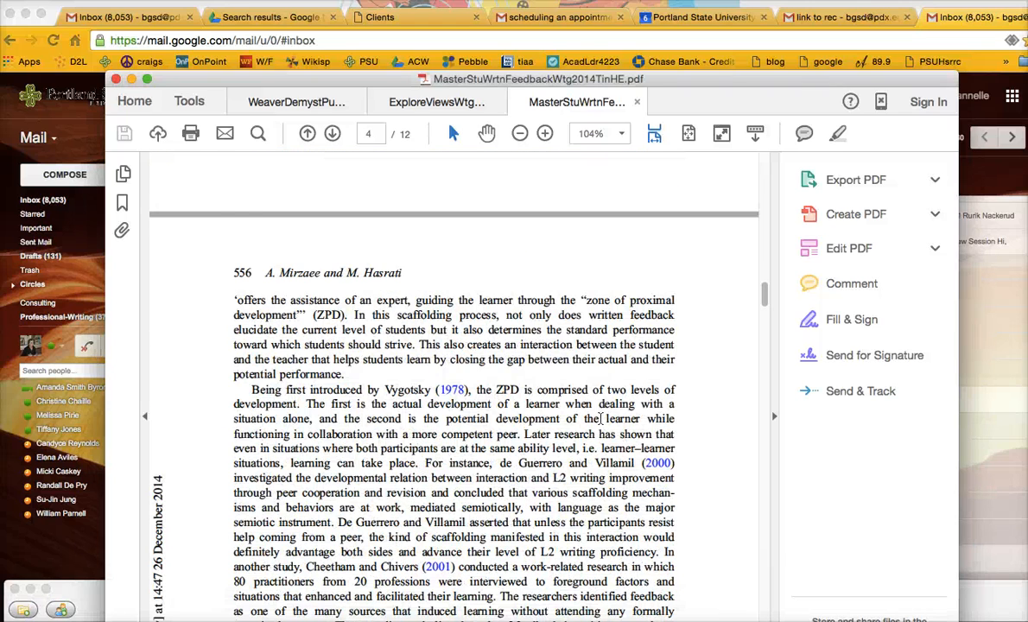
Close all open PDFs in Adobe Acrobat and bring the Zotero library back into view
{"action": "left_click", "coordinate": [115, 80]}
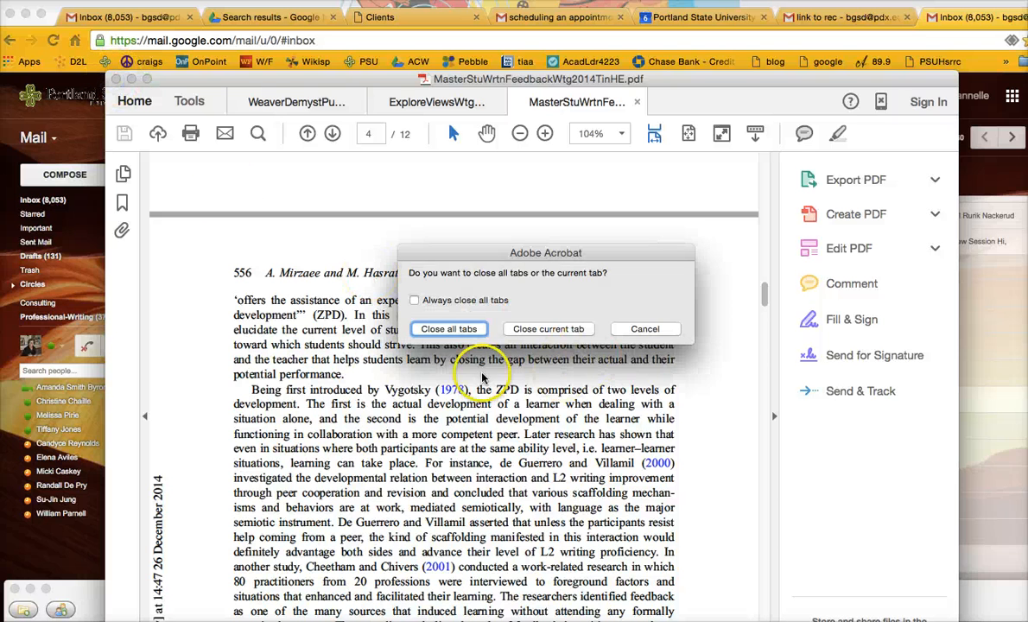
{"action": "left_click", "coordinate": [447, 329]}
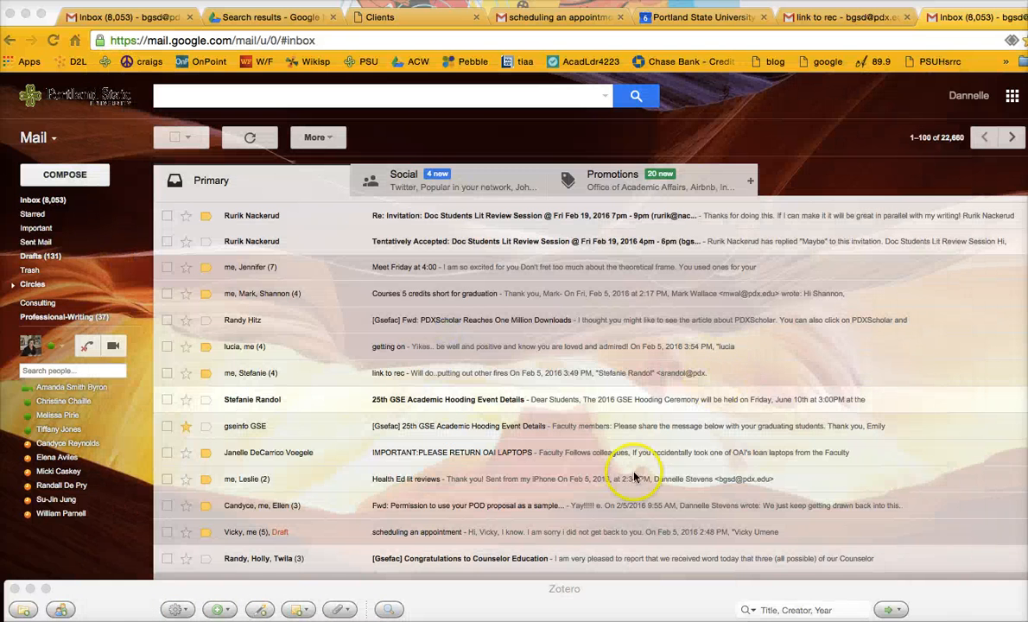
{"action": "left_click_drag", "start_coordinate": [615, 587], "coordinate": [643, 80]}
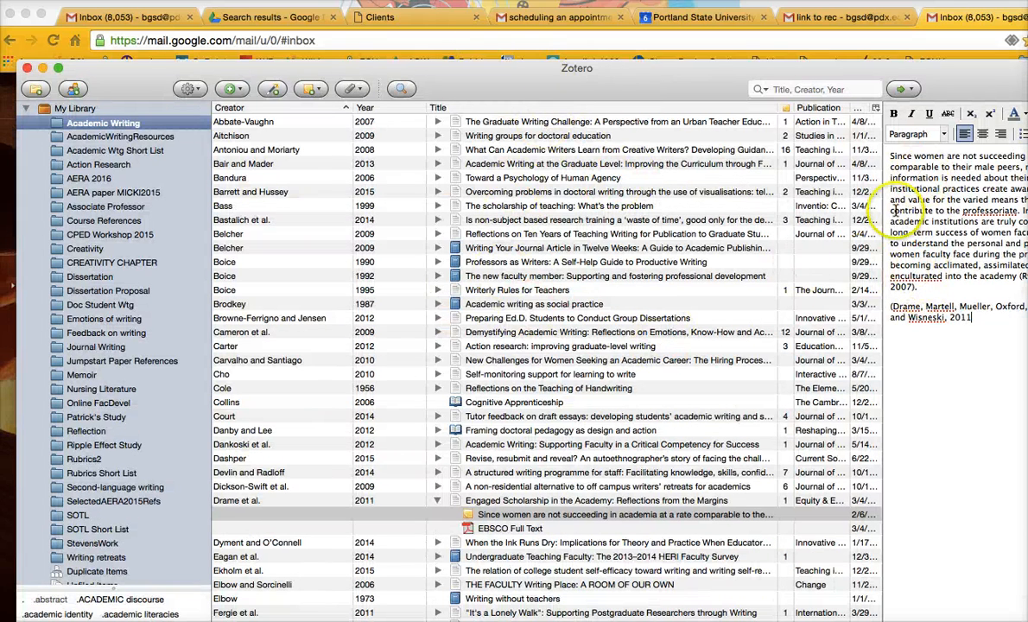
Reopen the full-text PDF of "Engaged Scholarship in the Academy: Reflections from the Margins" from the Zotero library
{"action": "left_click", "coordinate": [503, 501]}
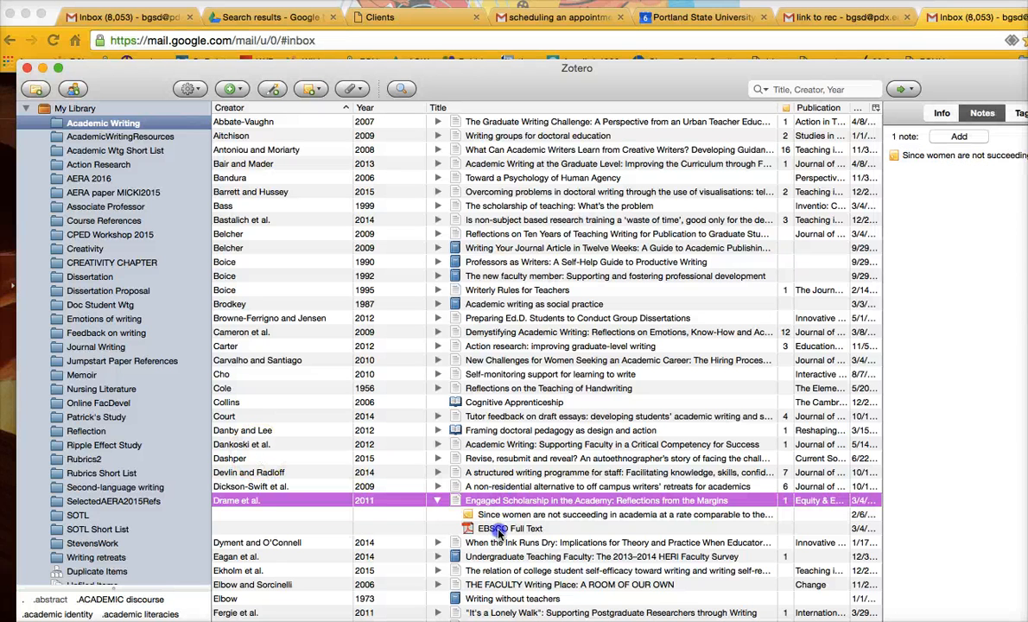
{"action": "left_click", "coordinate": [498, 530]}
{"action": "right_click", "coordinate": [498, 530]}
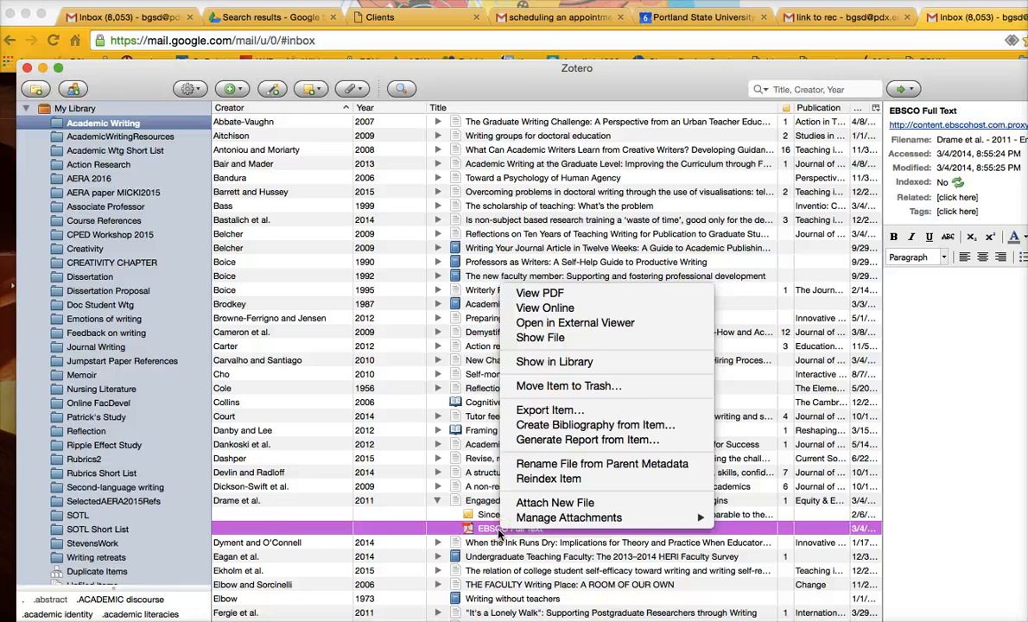
{"action": "right_click", "coordinate": [426, 528]}
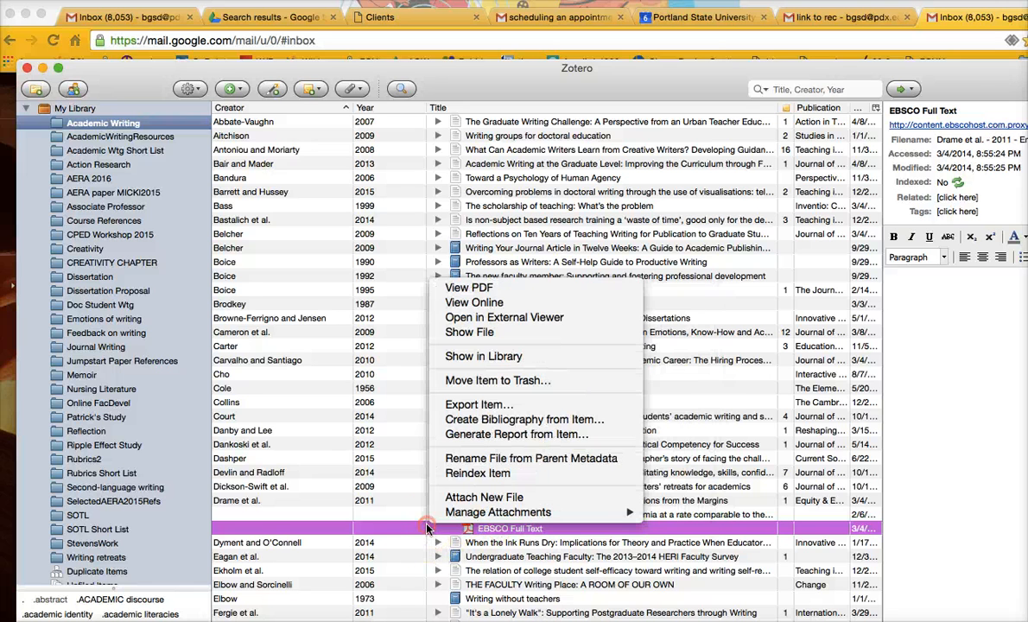
{"action": "left_click", "coordinate": [747, 534]}
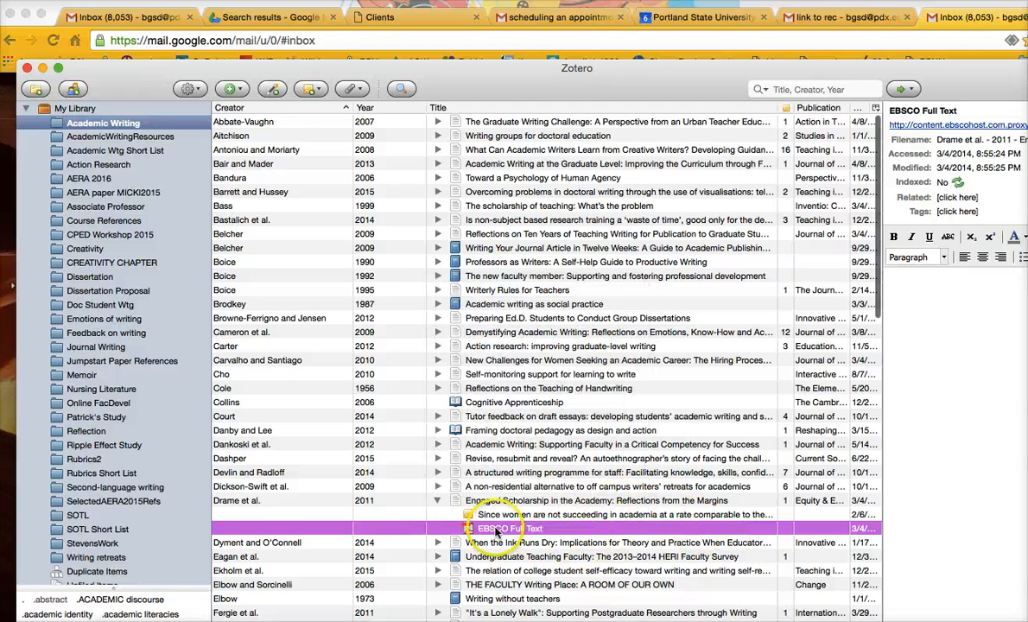
{"action": "double_click", "coordinate": [628, 502]}
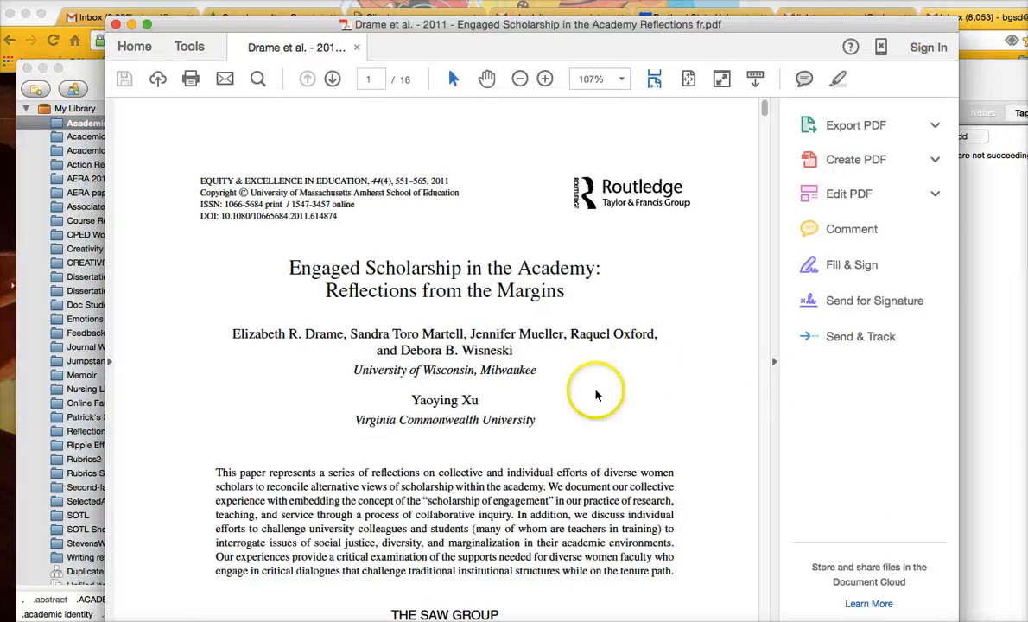
Find the paragraph beginning "Since women are not succeeding in academia" in the PDF and check its page number
{"action": "scroll", "coordinate": [541, 483], "scroll_direction": "down", "scroll_amount": 12}
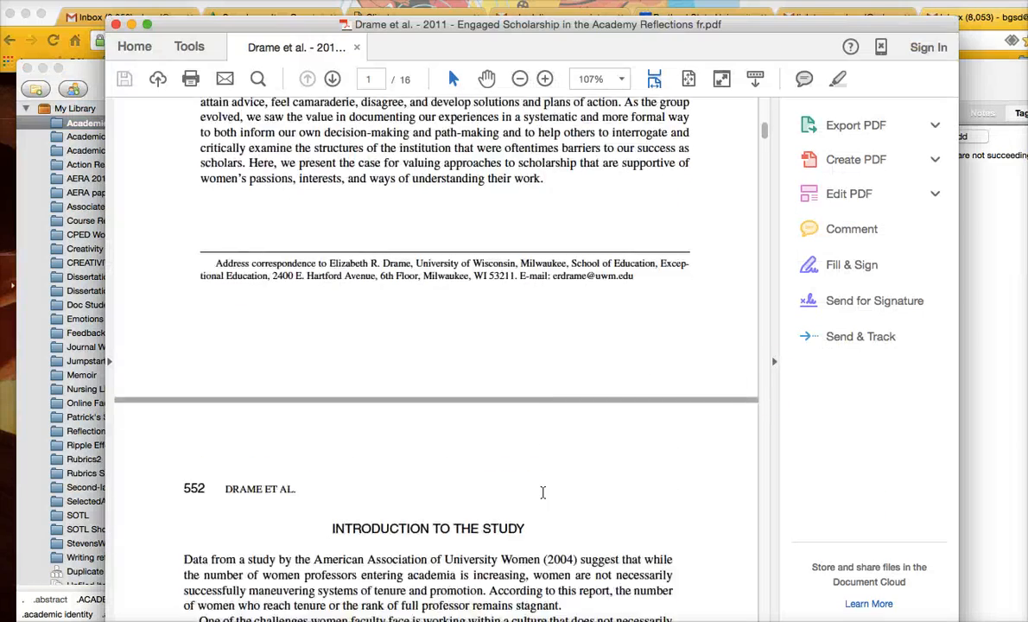
{"action": "scroll", "coordinate": [542, 492], "scroll_direction": "down", "scroll_amount": 10}
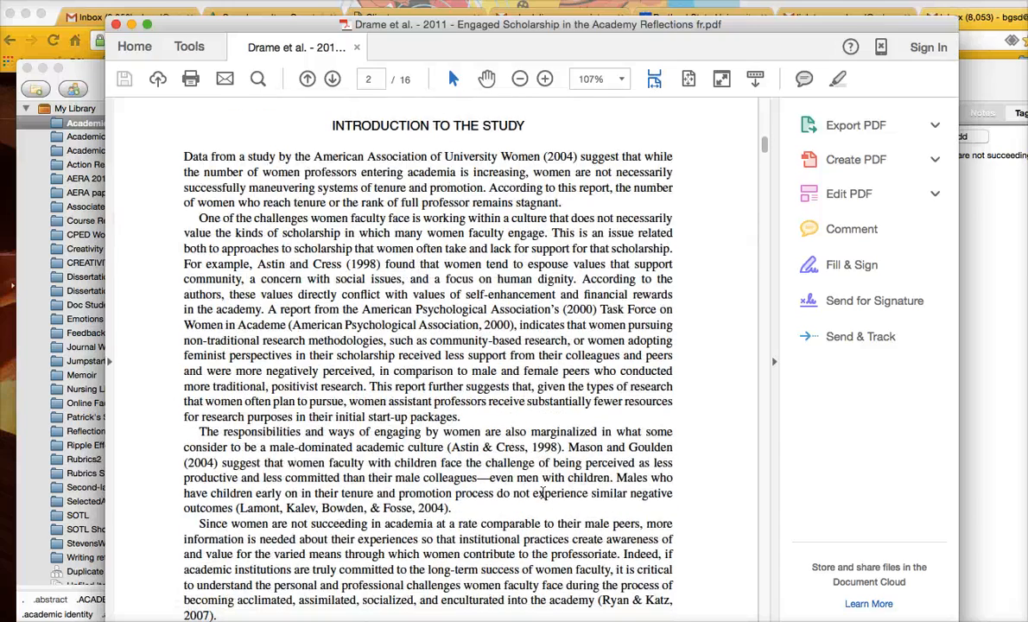
{"action": "scroll", "coordinate": [542, 492], "scroll_direction": "down", "scroll_amount": 3}
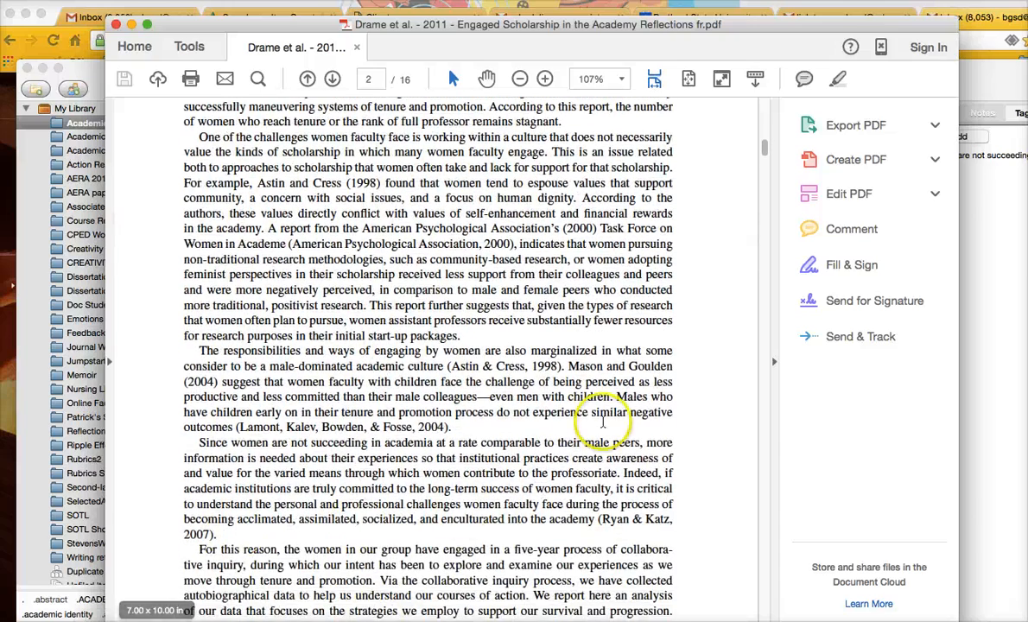
{"action": "scroll", "coordinate": [605, 421], "scroll_direction": "up", "scroll_amount": 7}
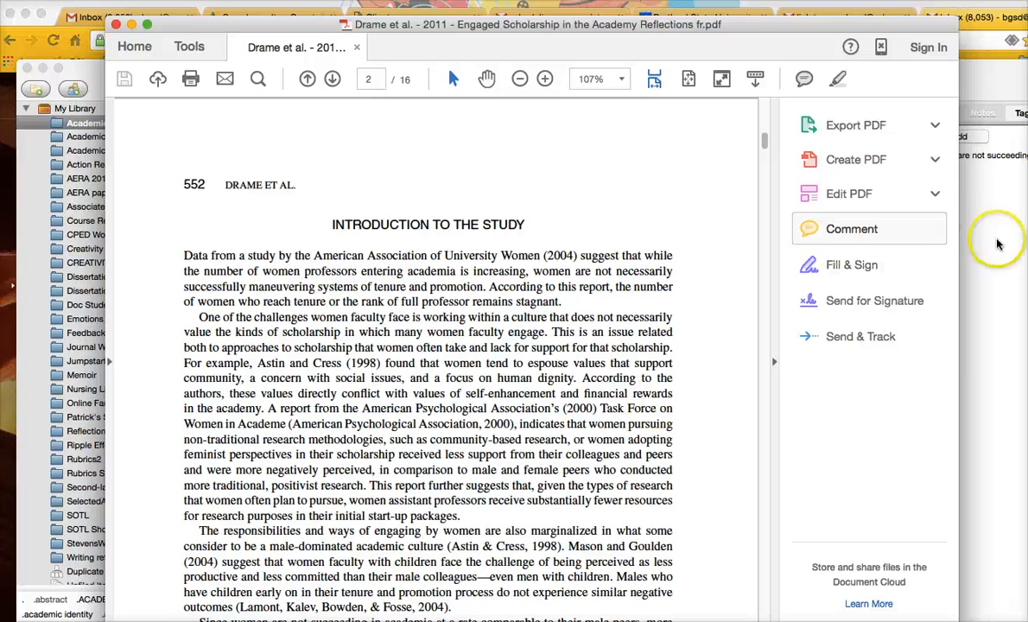
Return to Zotero, open the article's note beginning "Since women are not succeeding" and complete its citation with page p.552
{"action": "left_click", "coordinate": [997, 244]}
{"action": "left_click", "coordinate": [958, 161]}
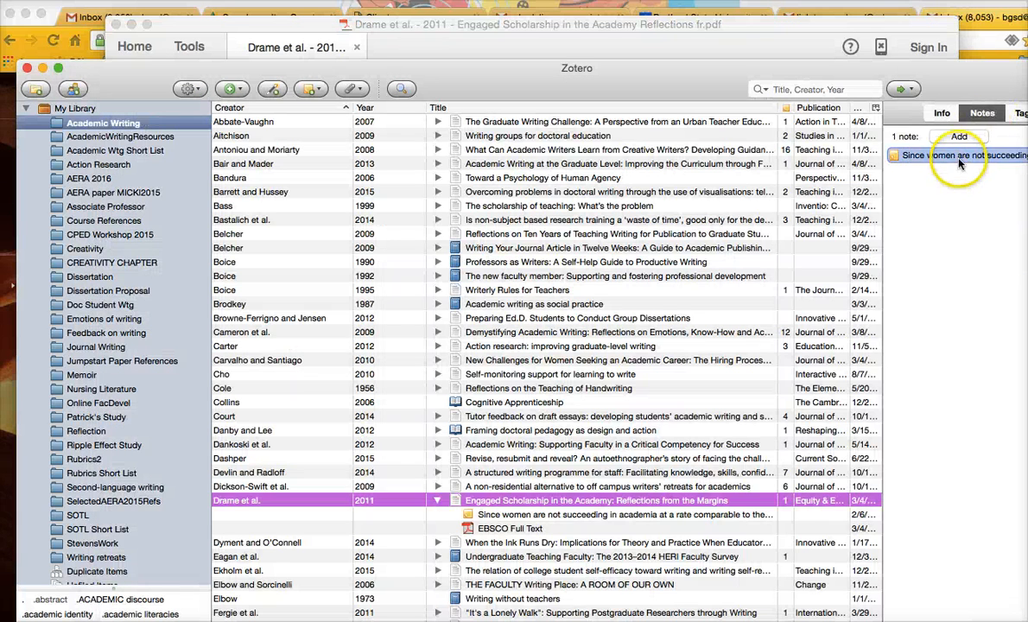
{"action": "left_click", "coordinate": [958, 161]}
{"action": "left_click", "coordinate": [972, 318]}
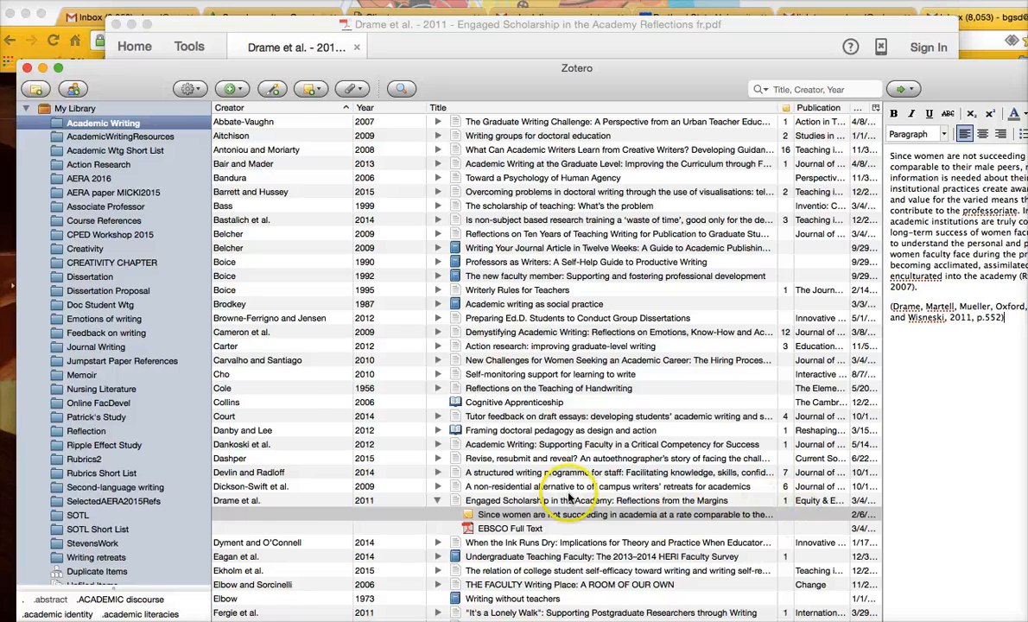
Switch to Word, close the ED 620 Fall 2012 roster document, and move the manuscript and browser windows down to uncover Finder
{"action": "left_click", "coordinate": [474, 616]}
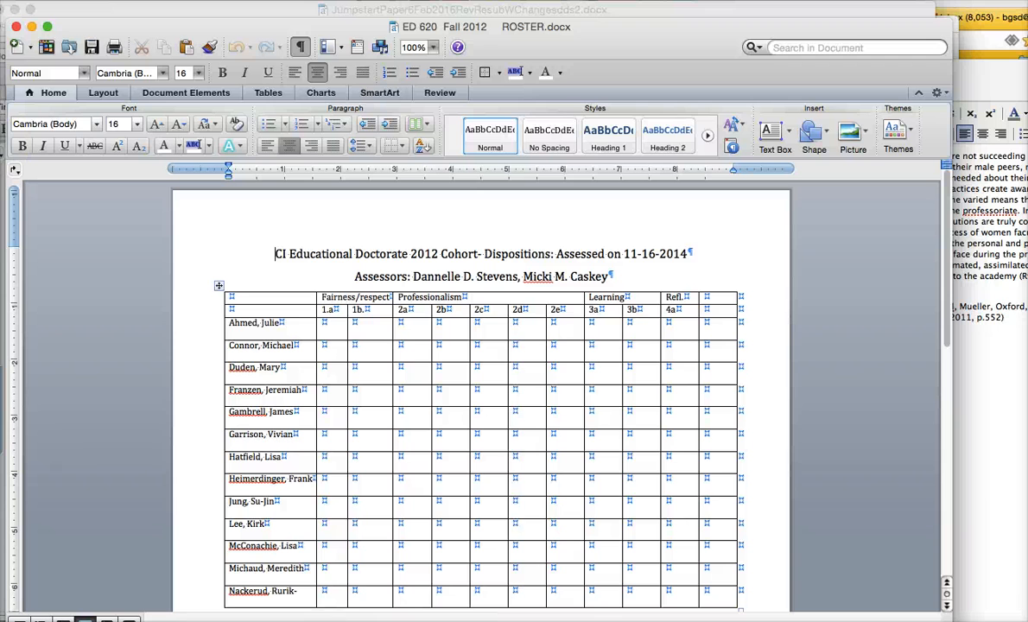
{"action": "left_click", "coordinate": [16, 27]}
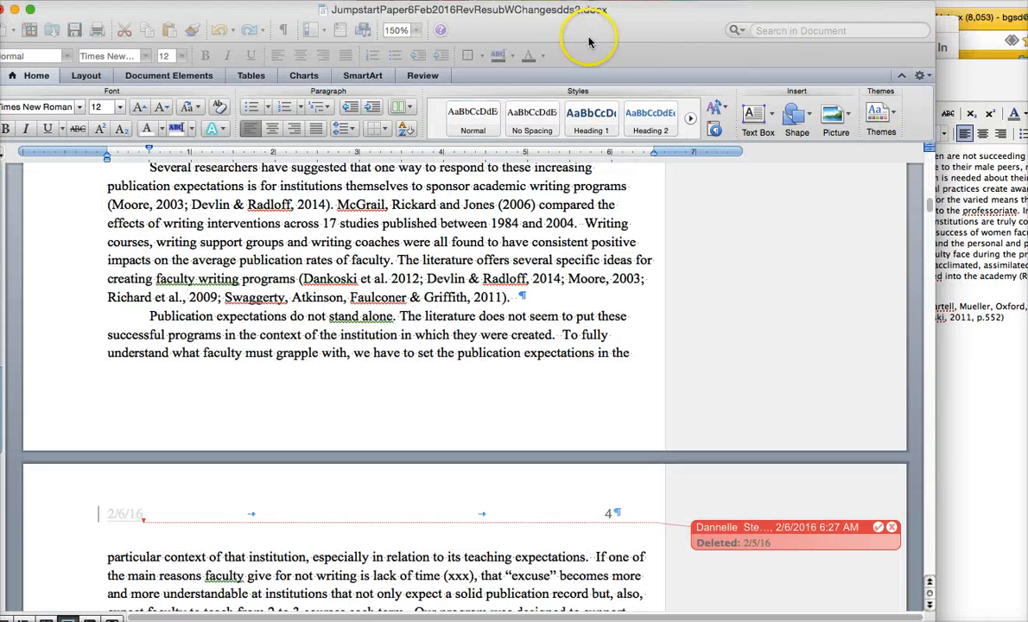
{"action": "left_click_drag", "start_coordinate": [635, 35], "coordinate": [668, 472]}
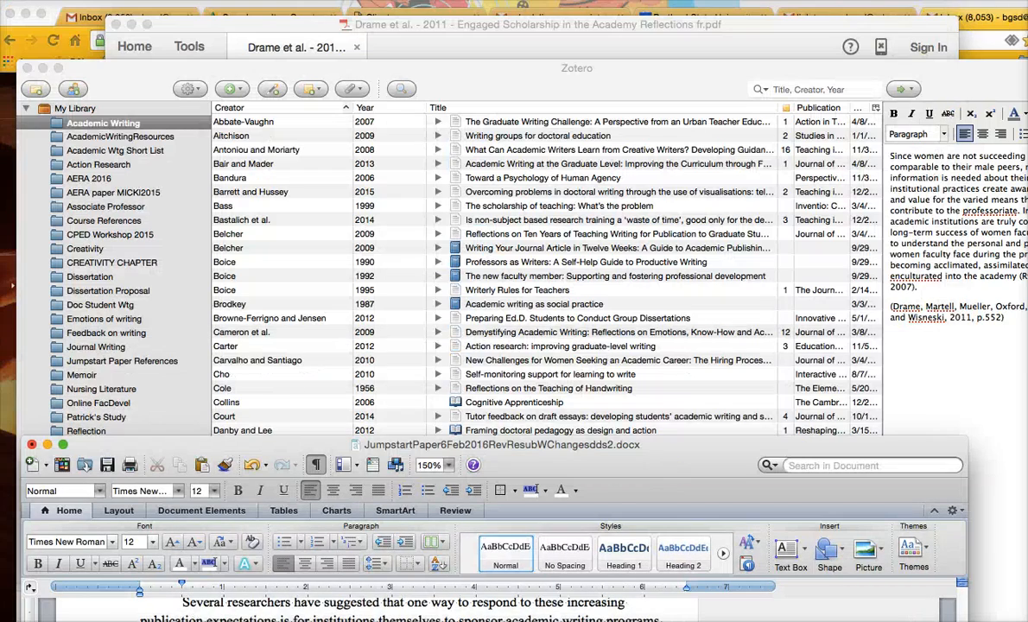
{"action": "left_click_drag", "start_coordinate": [734, 7], "coordinate": [699, 179]}
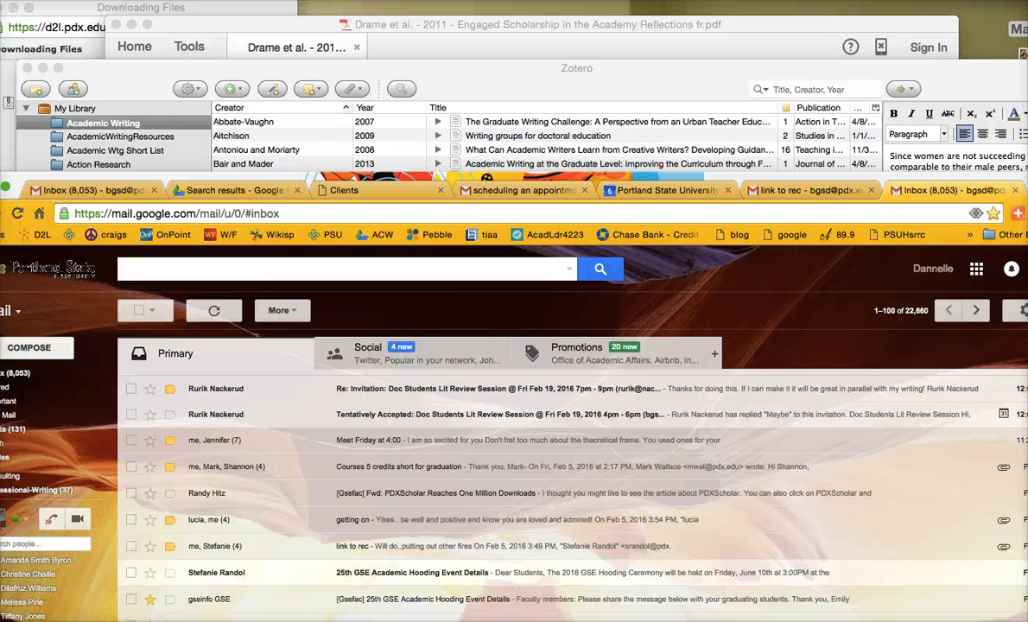
{"action": "left_click", "coordinate": [1019, 42]}
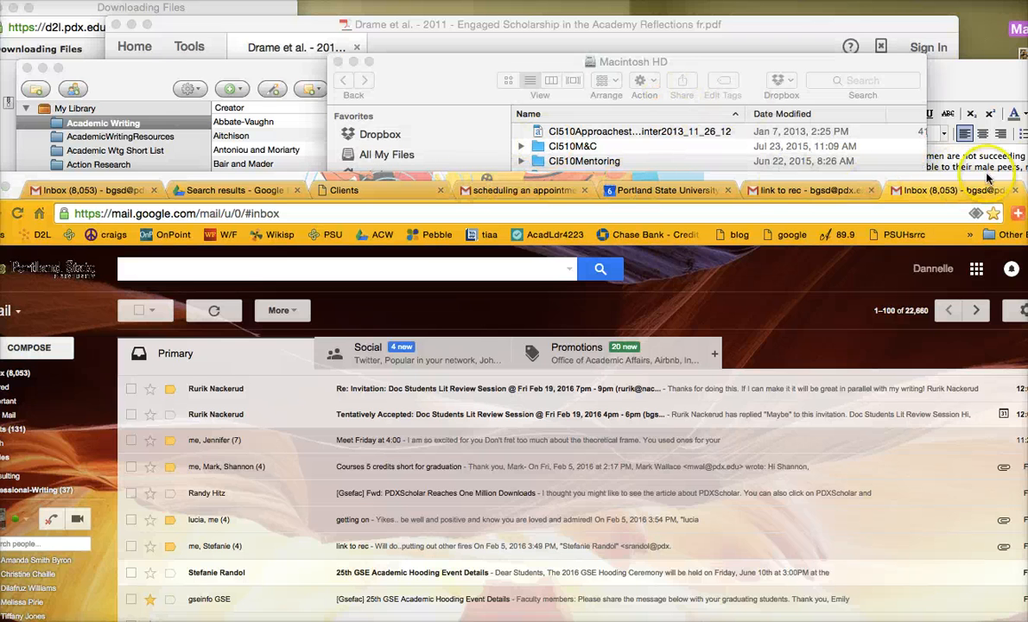
{"action": "left_click_drag", "start_coordinate": [1025, 181], "coordinate": [1023, 333]}
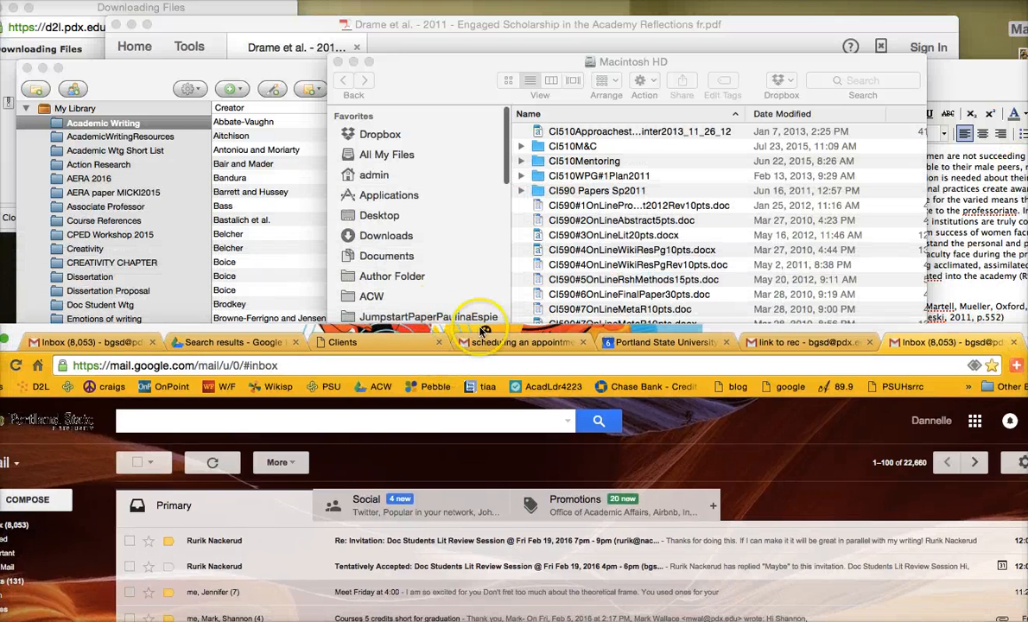
Open the document WritingBehaviorChangeQuotesfromLit6Feb2016 from the Jumpstart paper folder in Finder
{"action": "left_click", "coordinate": [450, 316]}
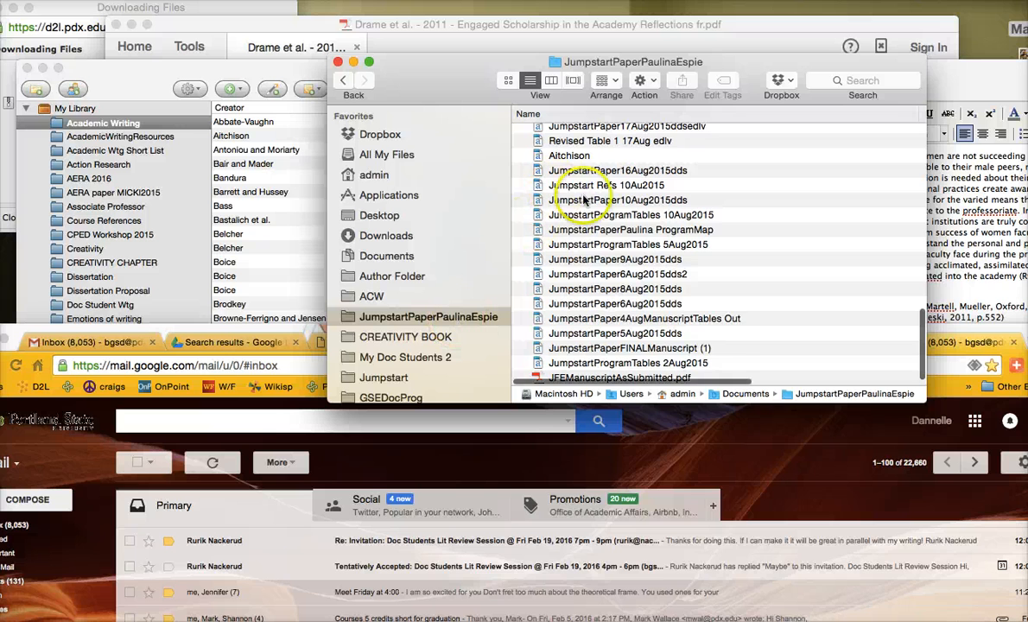
{"action": "scroll", "coordinate": [590, 200], "scroll_direction": "up", "scroll_amount": 15}
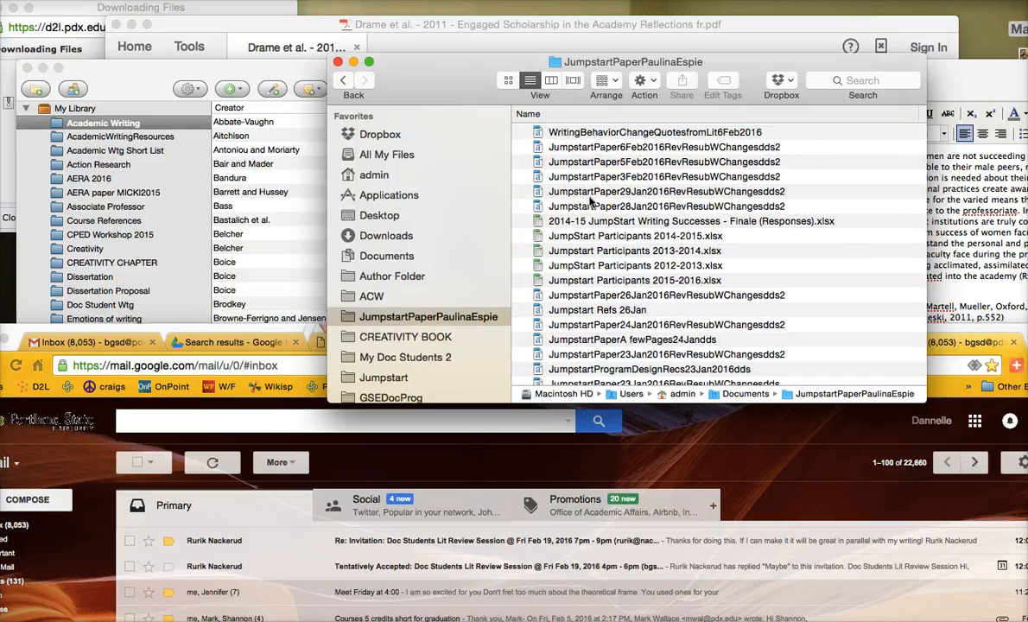
{"action": "left_click", "coordinate": [598, 132]}
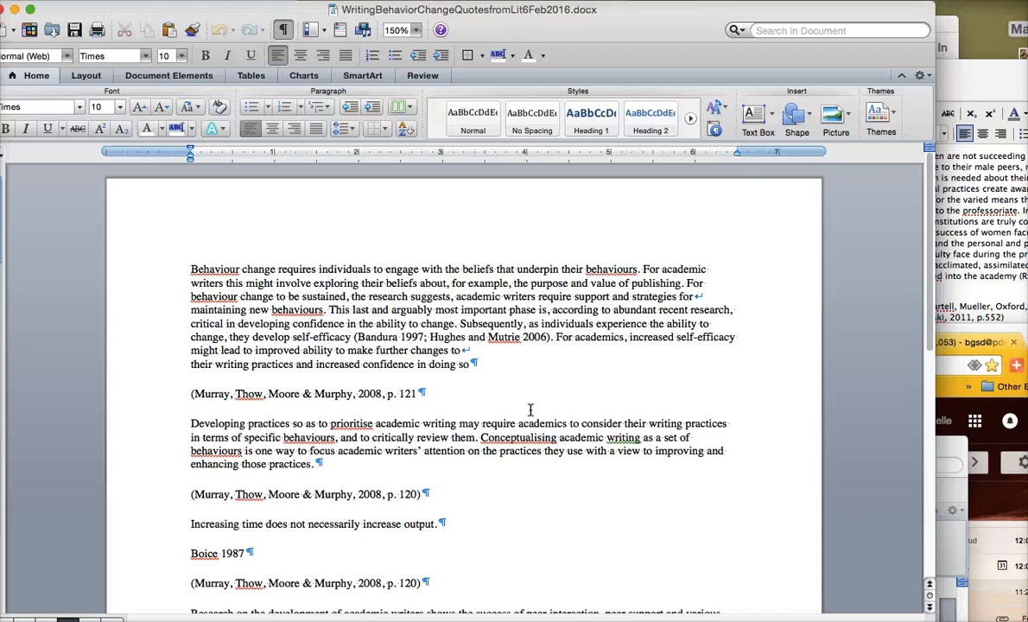
Add the missing closing parenthesis after "p. 121" in the first citation and look through the remaining quotes
{"action": "scroll", "coordinate": [530, 409], "scroll_direction": "down", "scroll_amount": 10}
{"action": "scroll", "coordinate": [530, 409], "scroll_direction": "up", "scroll_amount": 9}
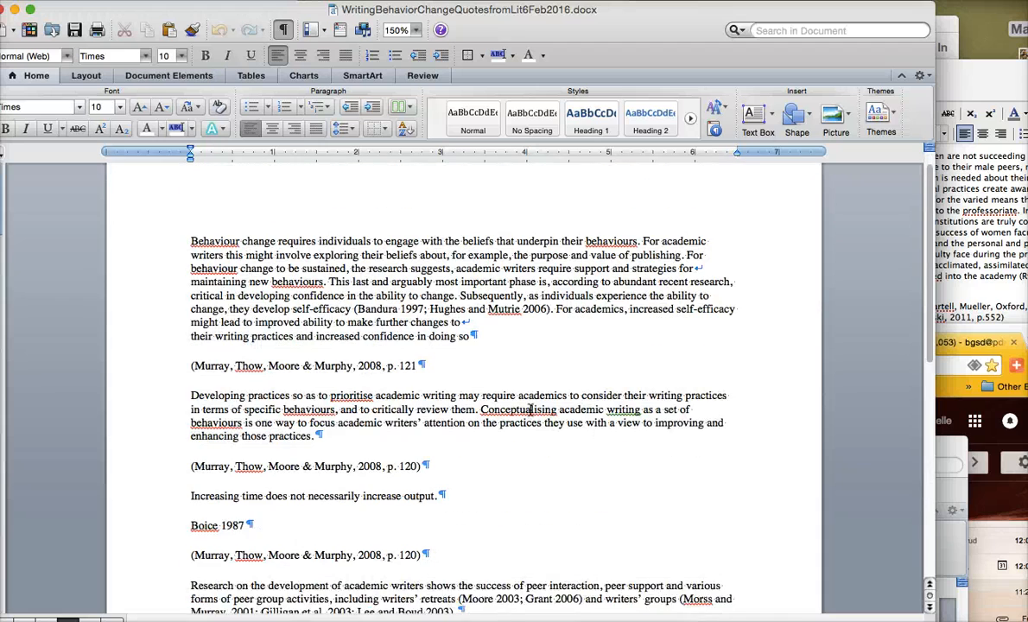
{"action": "scroll", "coordinate": [530, 409], "scroll_direction": "up", "scroll_amount": 1}
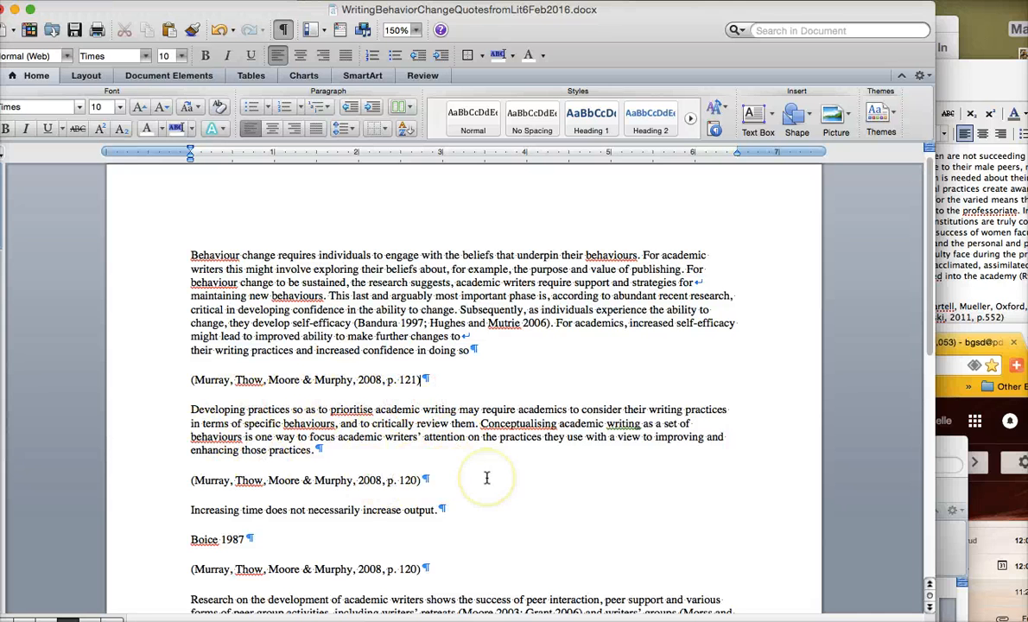
{"action": "scroll", "coordinate": [486, 478], "scroll_direction": "down", "scroll_amount": 3}
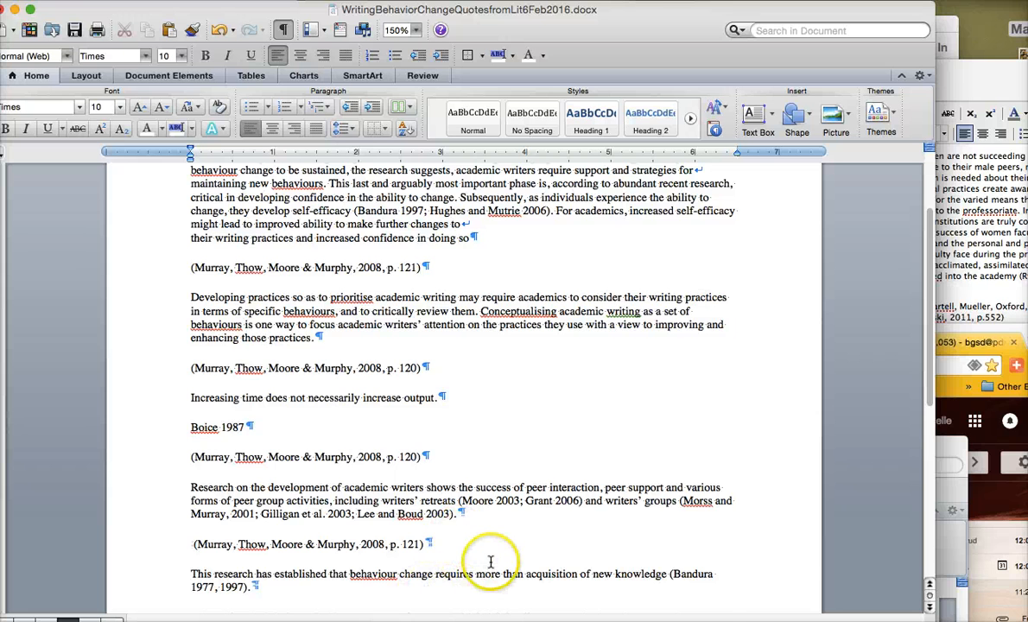
{"action": "scroll", "coordinate": [489, 571], "scroll_direction": "down", "scroll_amount": 3}
{"action": "scroll", "coordinate": [488, 562], "scroll_direction": "down", "scroll_amount": 4}
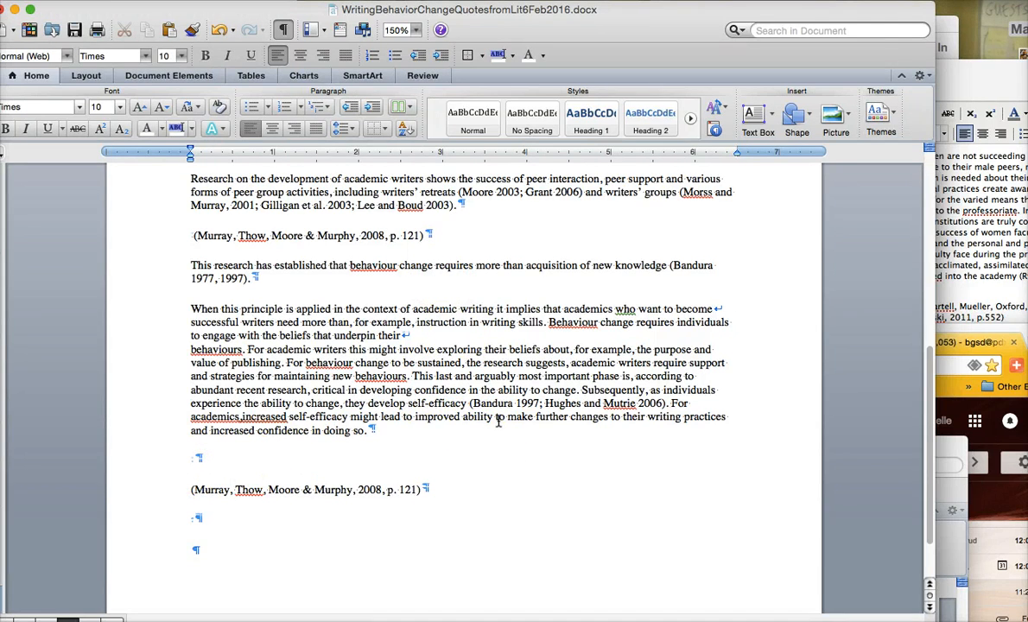
{"action": "scroll", "coordinate": [433, 282], "scroll_direction": "up", "scroll_amount": 10}
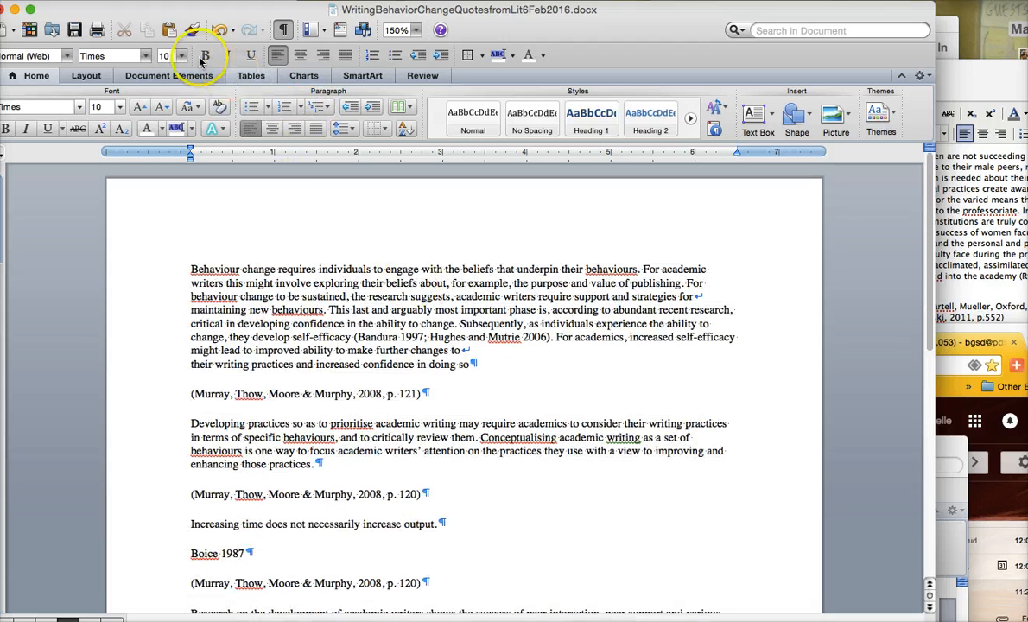
Move the quotes document's window fully into view and close it, saving its changes
{"action": "left_click", "coordinate": [192, 29]}
{"action": "left_click_drag", "start_coordinate": [218, 14], "coordinate": [258, 23]}
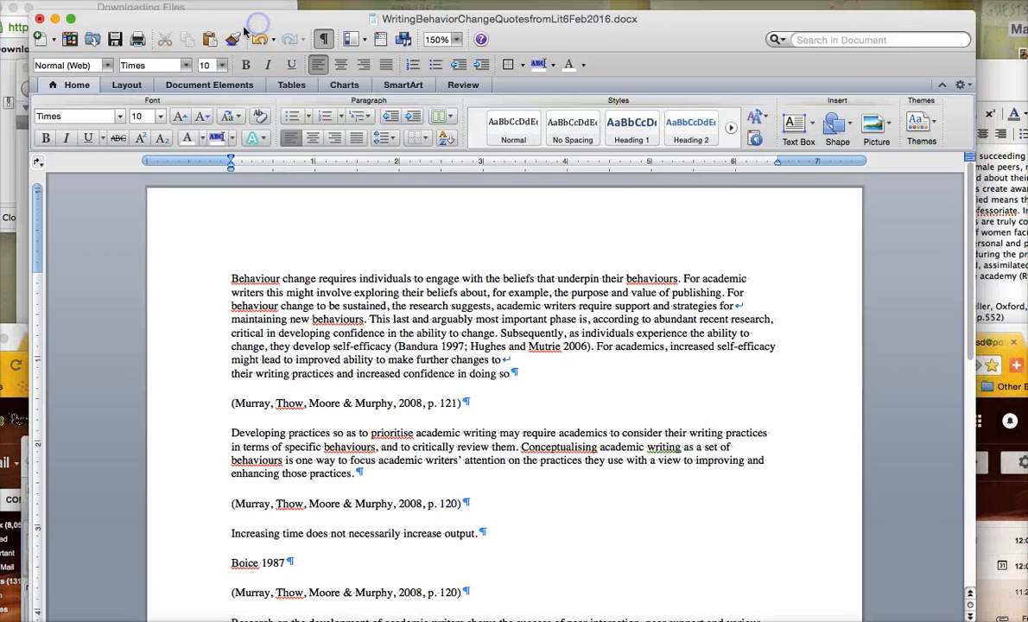
{"action": "left_click", "coordinate": [38, 19]}
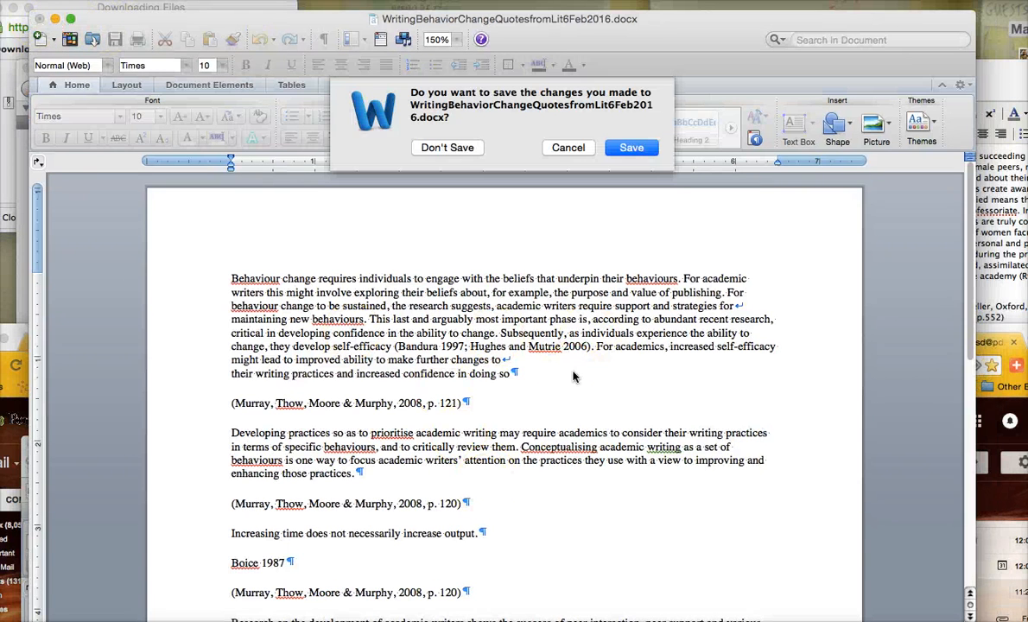
{"action": "left_click", "coordinate": [569, 149]}
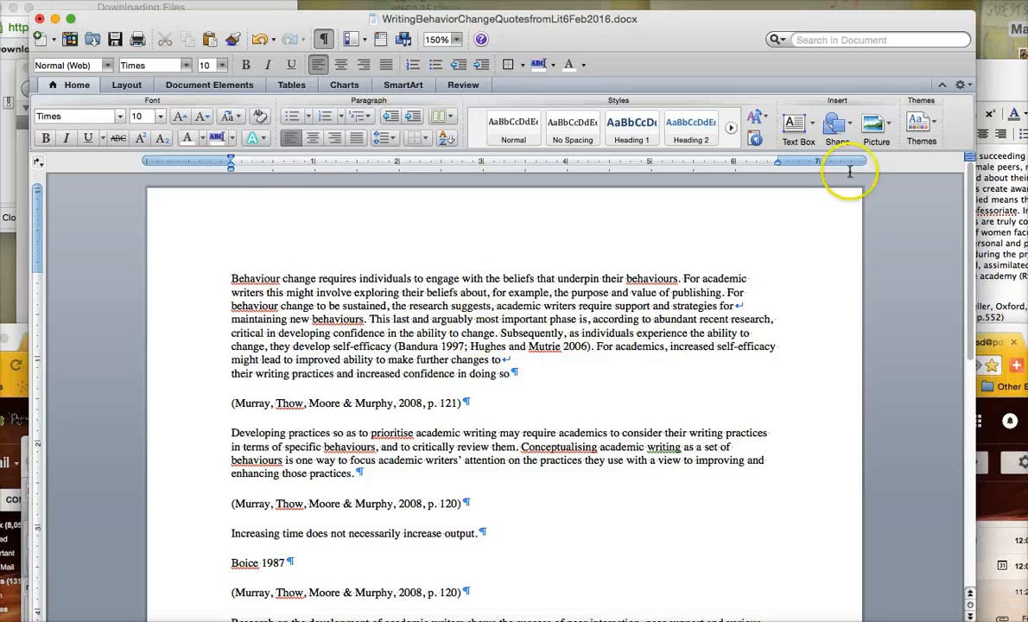
{"action": "left_click", "coordinate": [39, 20]}
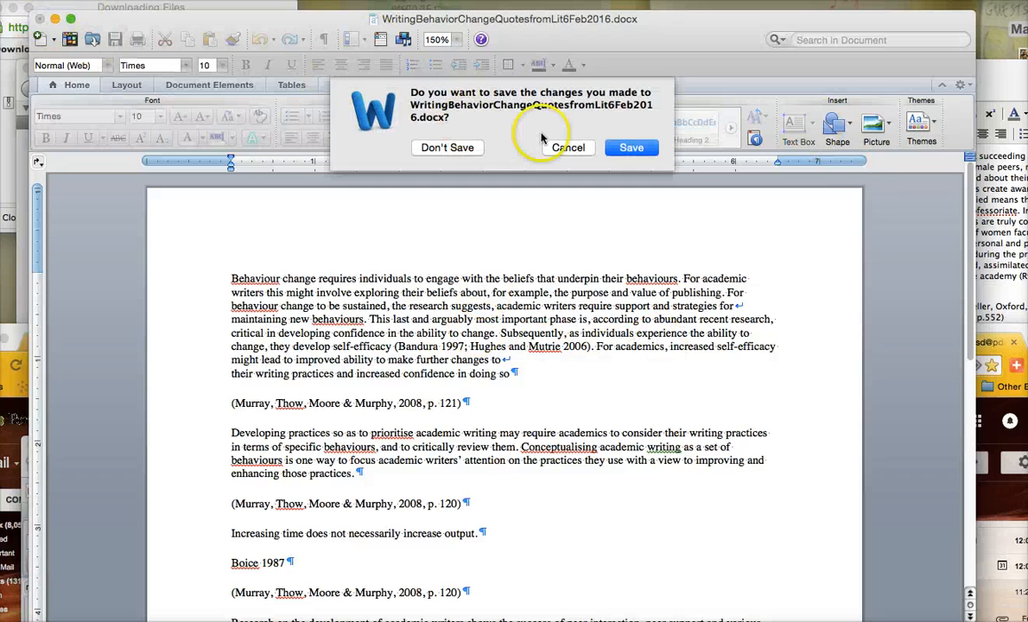
{"action": "left_click", "coordinate": [631, 148]}
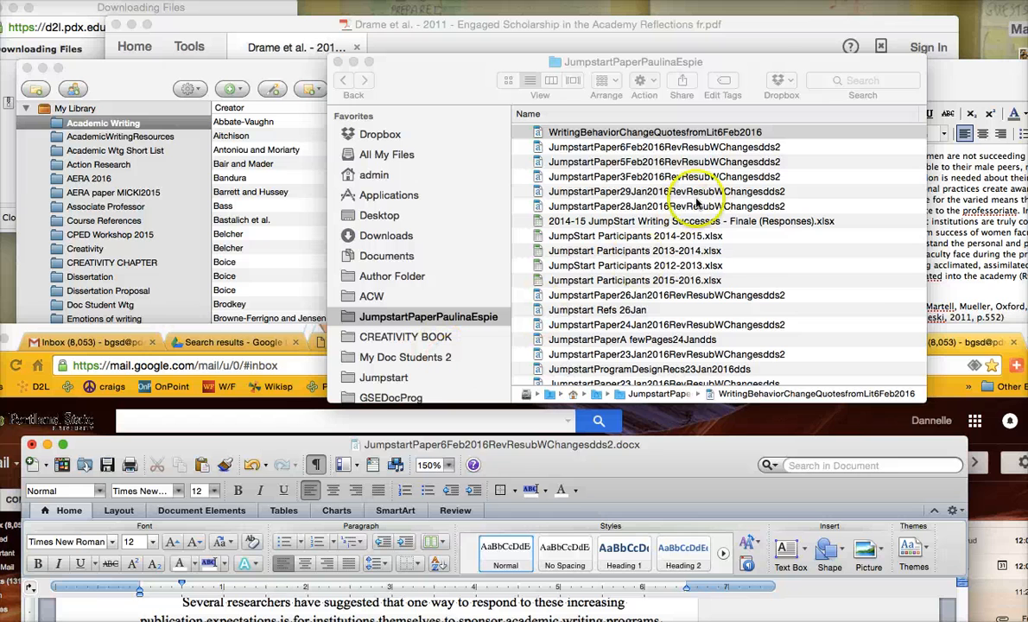
Find JumpstartPaper31Dec2015RevResubChangesDoubleSpaceddds among the Jumpstart paper files and open it
{"action": "scroll", "coordinate": [652, 330], "scroll_direction": "down", "scroll_amount": 5}
{"action": "scroll", "coordinate": [652, 331], "scroll_direction": "down", "scroll_amount": 3}
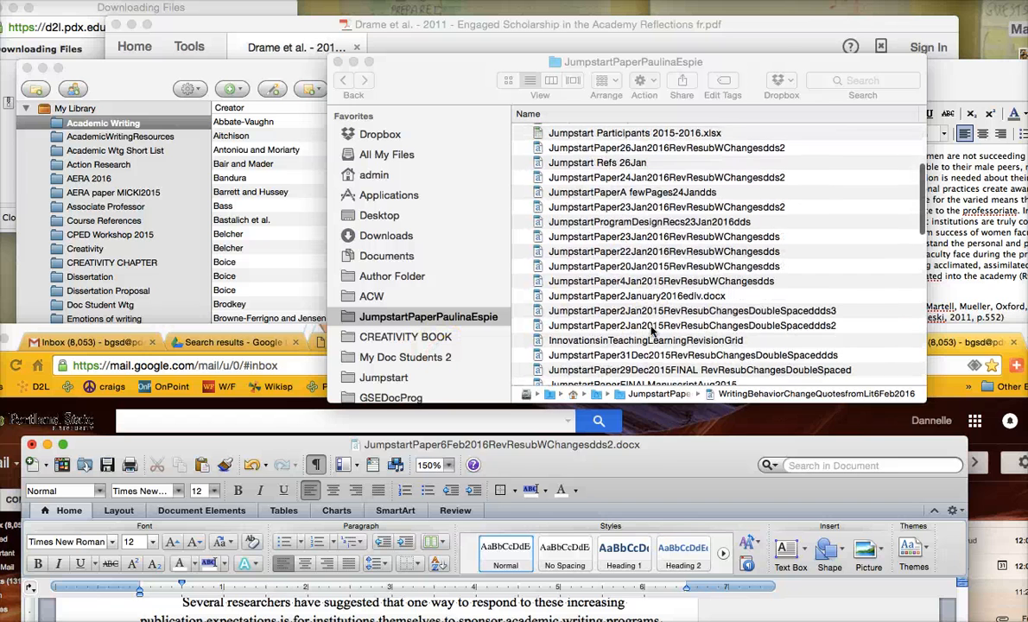
{"action": "scroll", "coordinate": [652, 331], "scroll_direction": "down", "scroll_amount": 5}
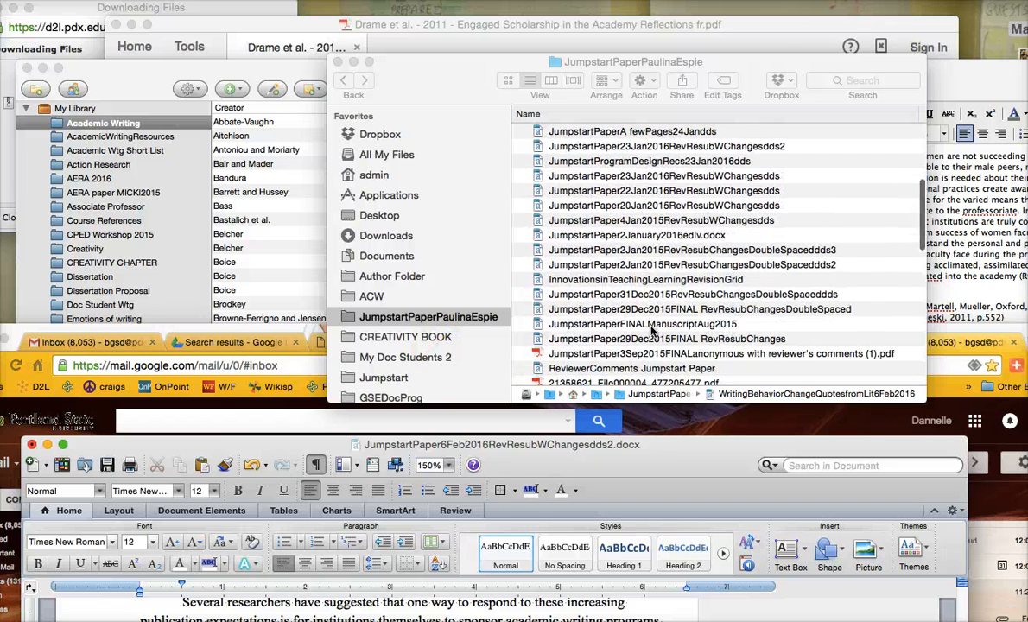
{"action": "scroll", "coordinate": [652, 331], "scroll_direction": "down", "scroll_amount": 2}
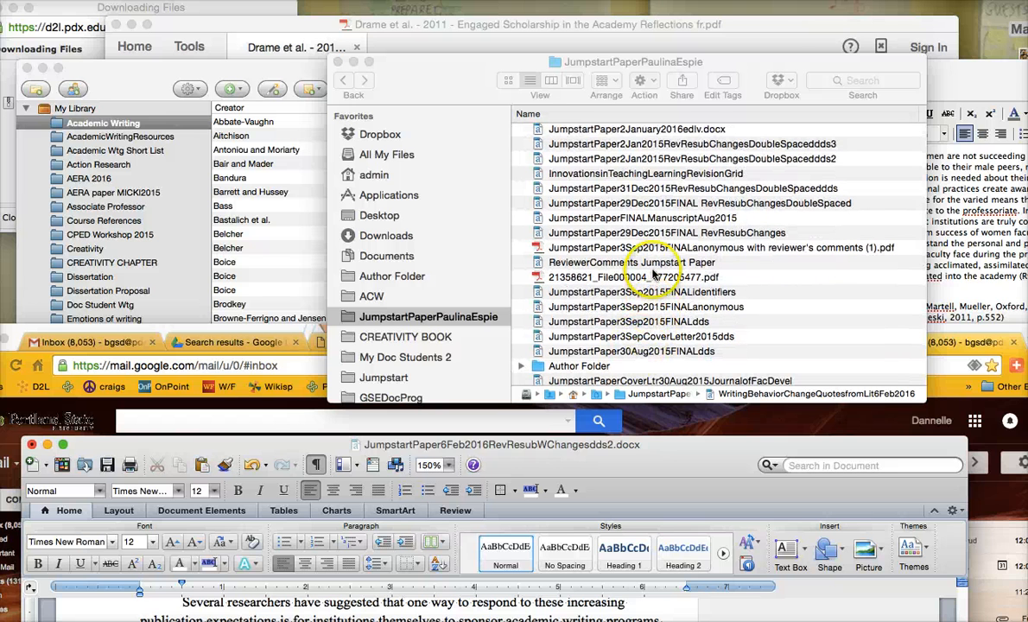
{"action": "scroll", "coordinate": [654, 277], "scroll_direction": "up", "scroll_amount": 2}
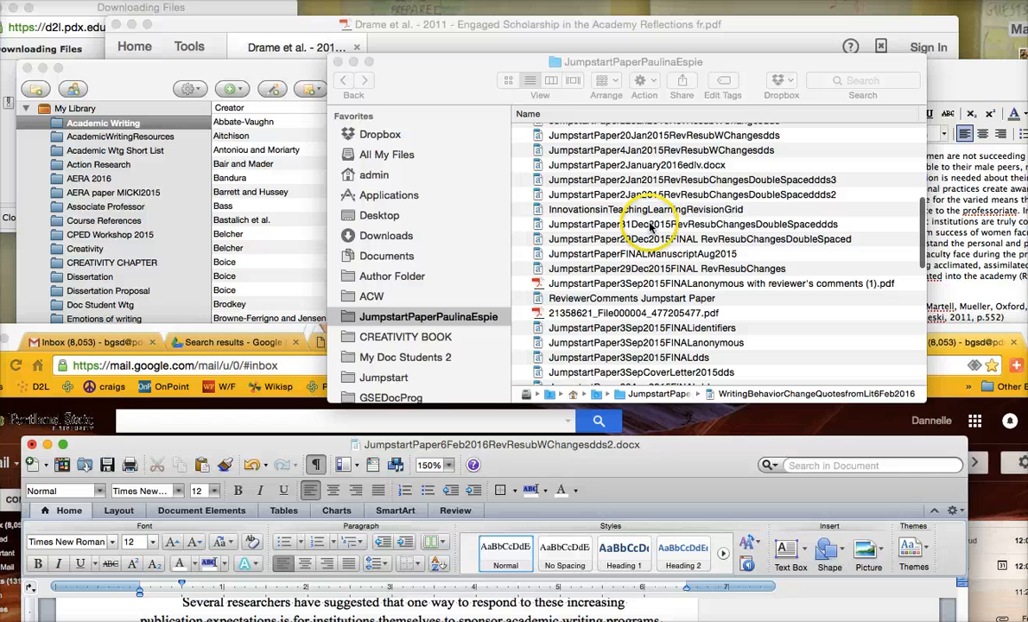
{"action": "double_click", "coordinate": [649, 227]}
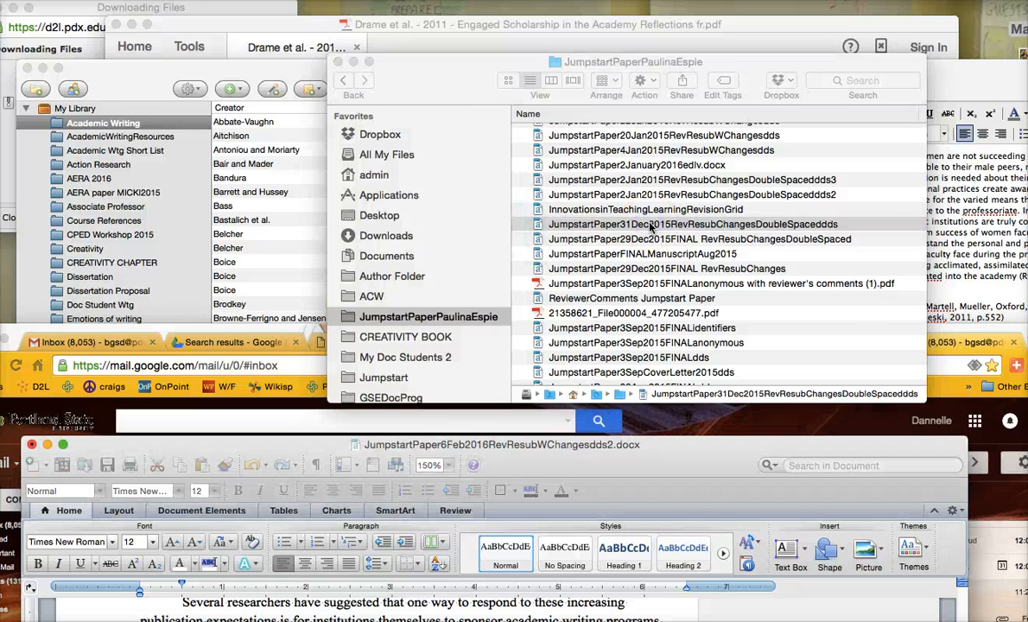
Look over the opening pages of the 31 December 2015 Jumpstart manuscript, then close the document
{"action": "scroll", "coordinate": [487, 432], "scroll_direction": "down", "scroll_amount": 10}
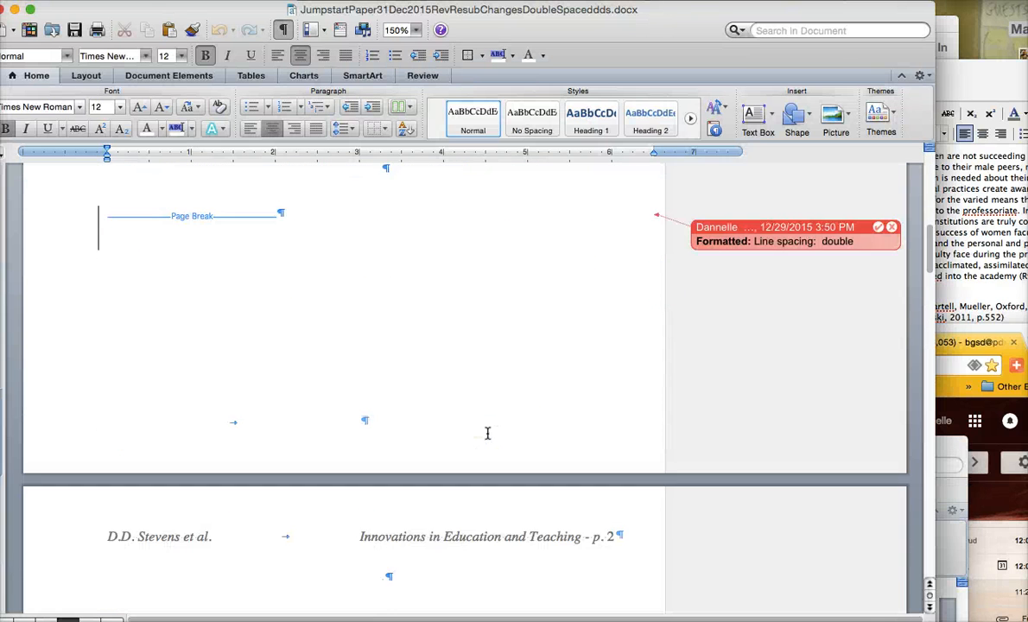
{"action": "scroll", "coordinate": [487, 432], "scroll_direction": "up", "scroll_amount": 10}
{"action": "left_click", "coordinate": [137, 299]}
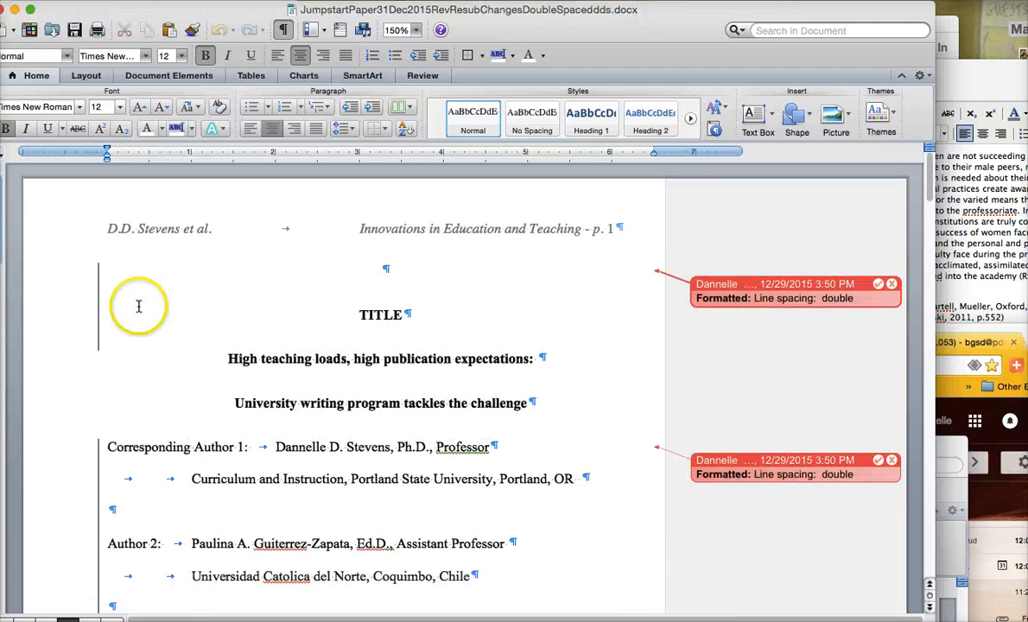
{"action": "left_click", "coordinate": [4, 11]}
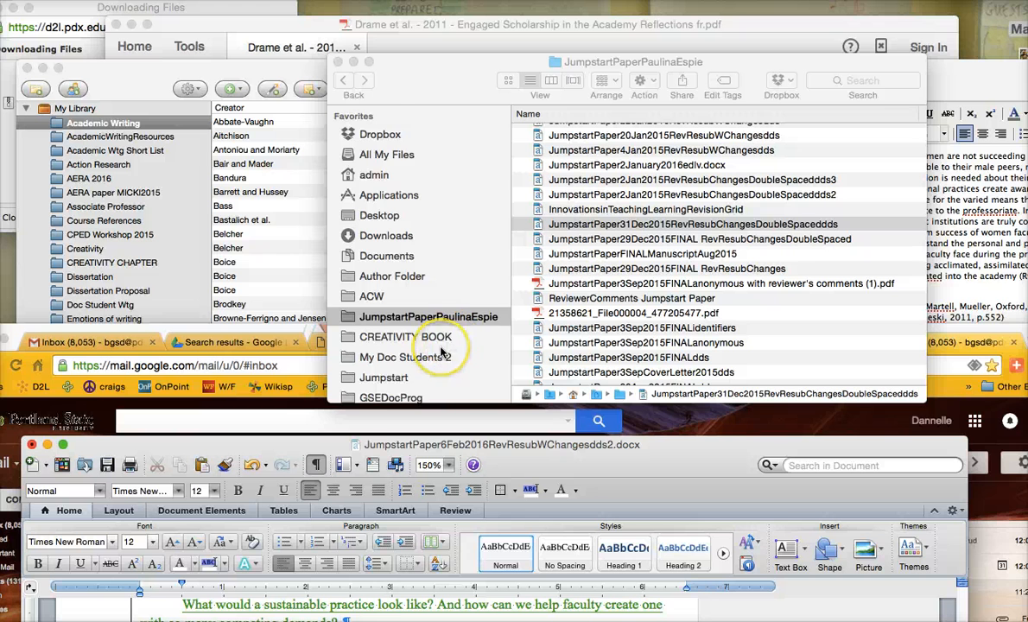
Open the document AERA2016MickiCogApprent from the AERAwMICKI2015 2016 folder in Finder
{"action": "scroll", "coordinate": [442, 352], "scroll_direction": "down", "scroll_amount": 3}
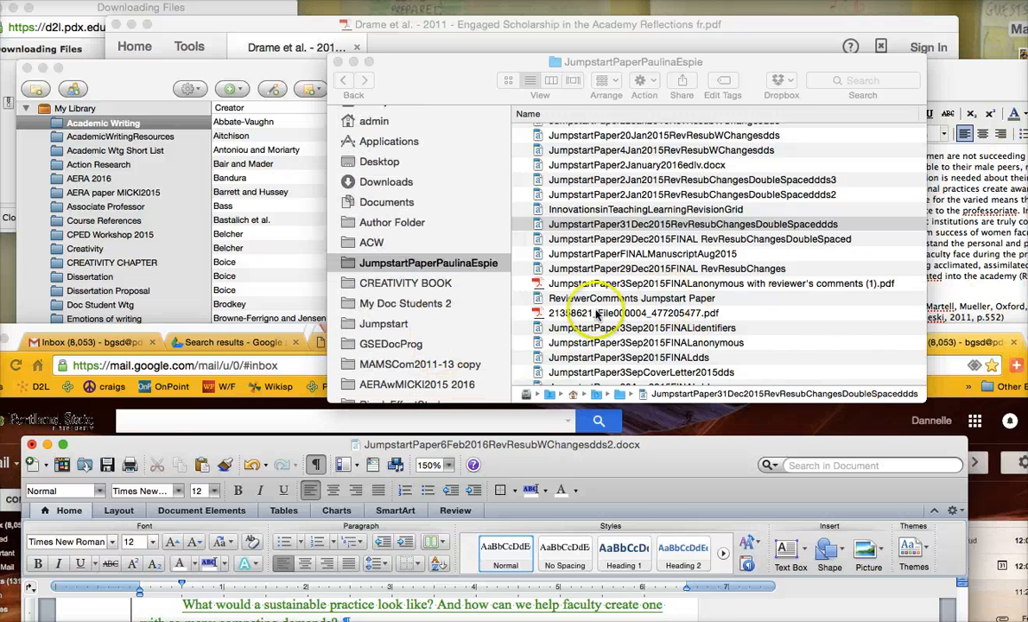
{"action": "scroll", "coordinate": [447, 349], "scroll_direction": "down", "scroll_amount": 3}
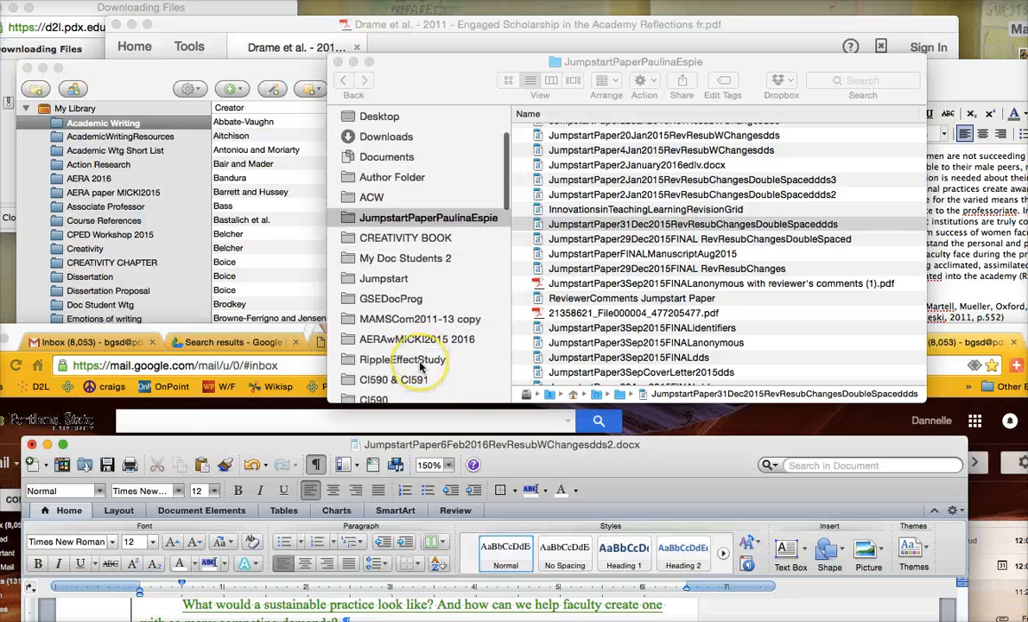
{"action": "left_click", "coordinate": [439, 342]}
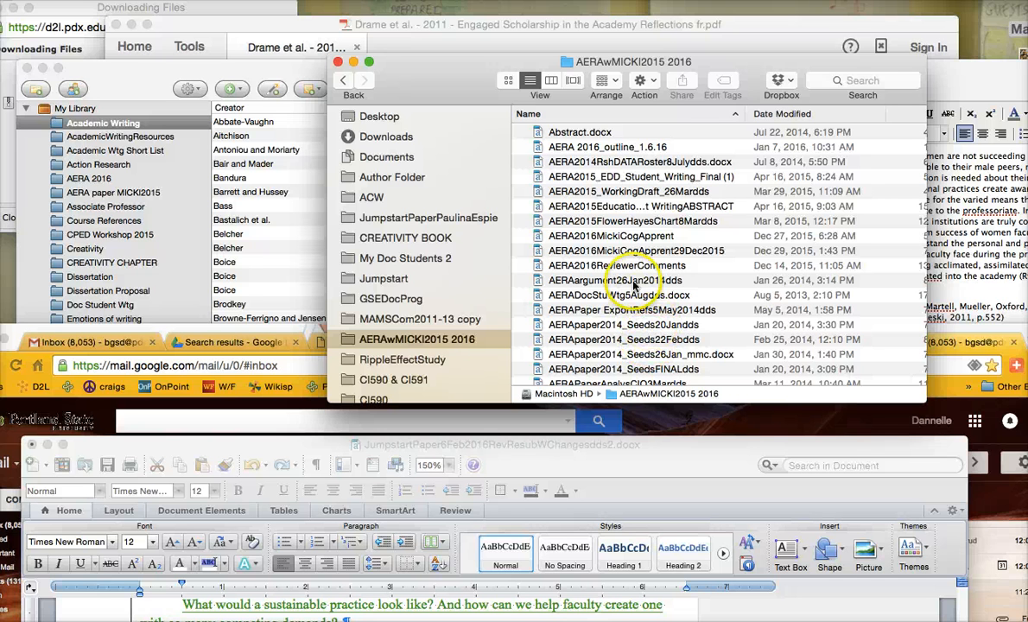
{"action": "double_click", "coordinate": [632, 236]}
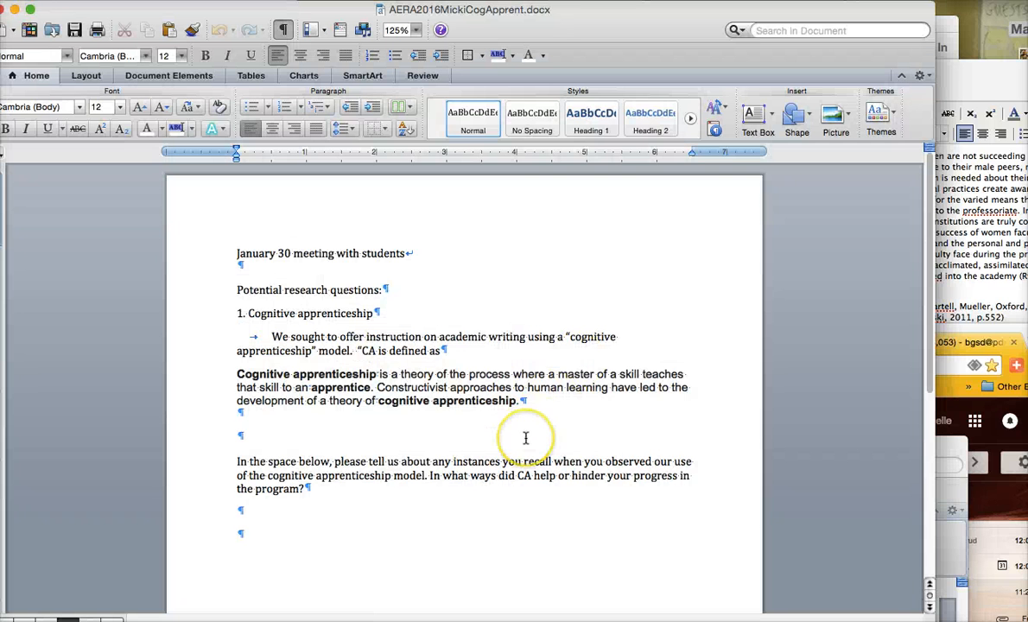
Review the cognitive apprenticeship notes and potential research questions in the document, then close it
{"action": "scroll", "coordinate": [526, 432], "scroll_direction": "down", "scroll_amount": 5}
{"action": "scroll", "coordinate": [525, 438], "scroll_direction": "up", "scroll_amount": 5}
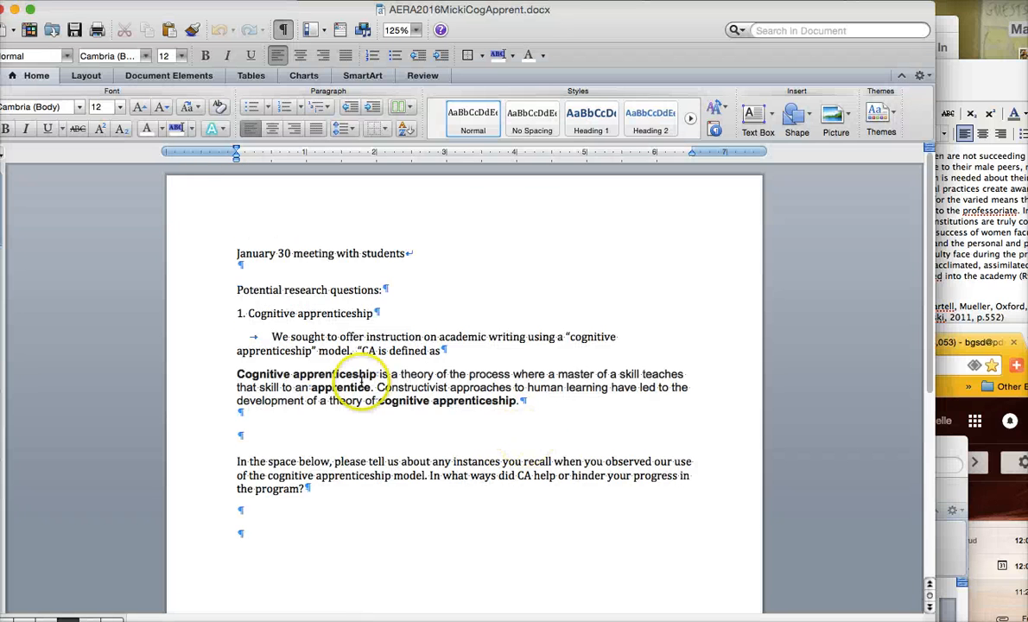
{"action": "left_click", "coordinate": [4, 11]}
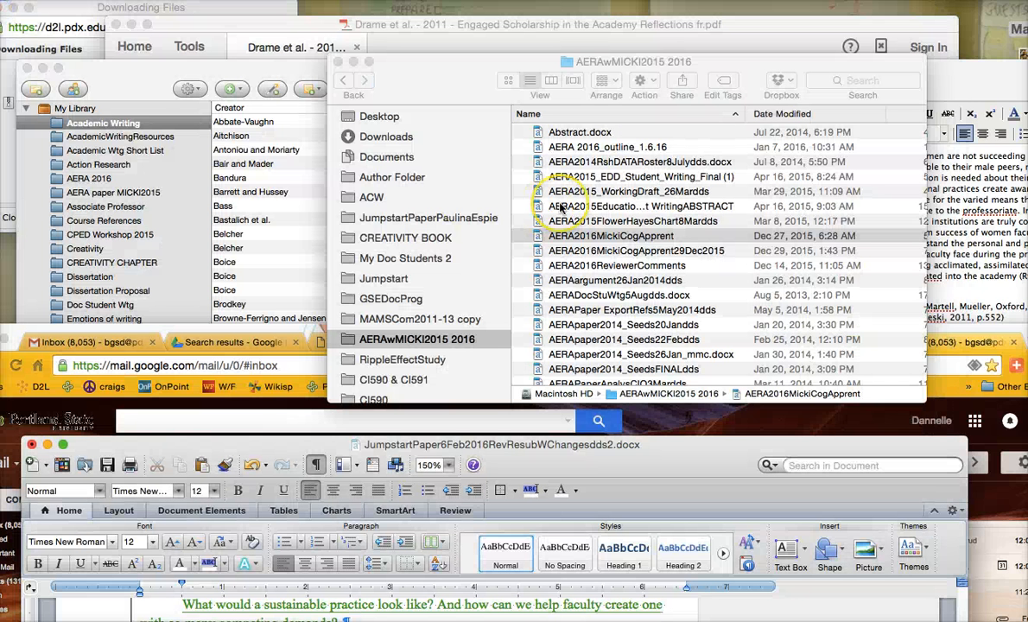
Open the document AERA2015_WorkingDraft_26Mardds from the AERAwMICKI2015 2016 folder
{"action": "left_click", "coordinate": [629, 237]}
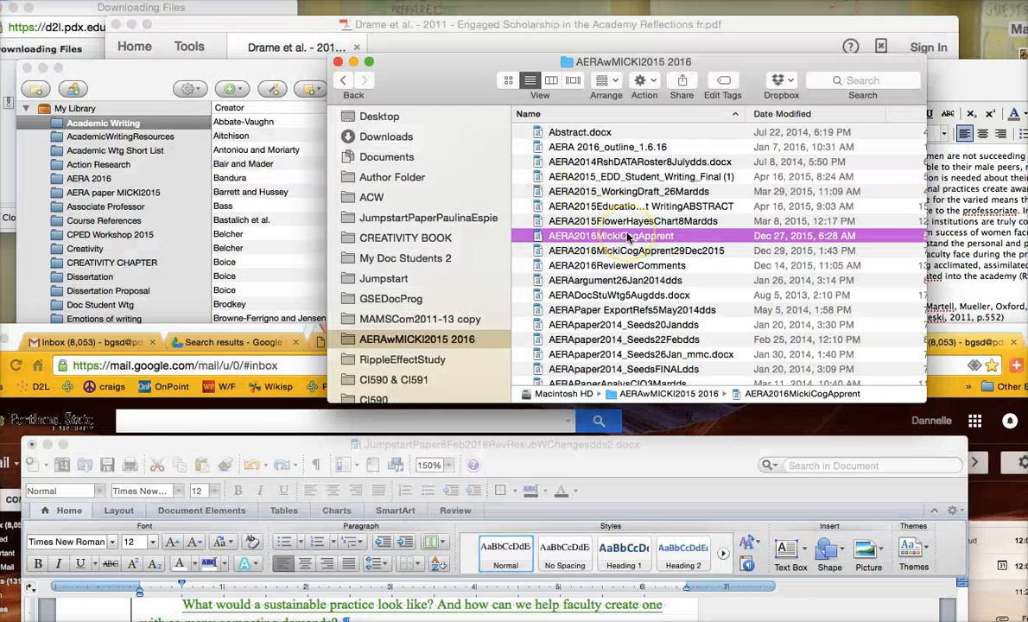
{"action": "left_click", "coordinate": [627, 236]}
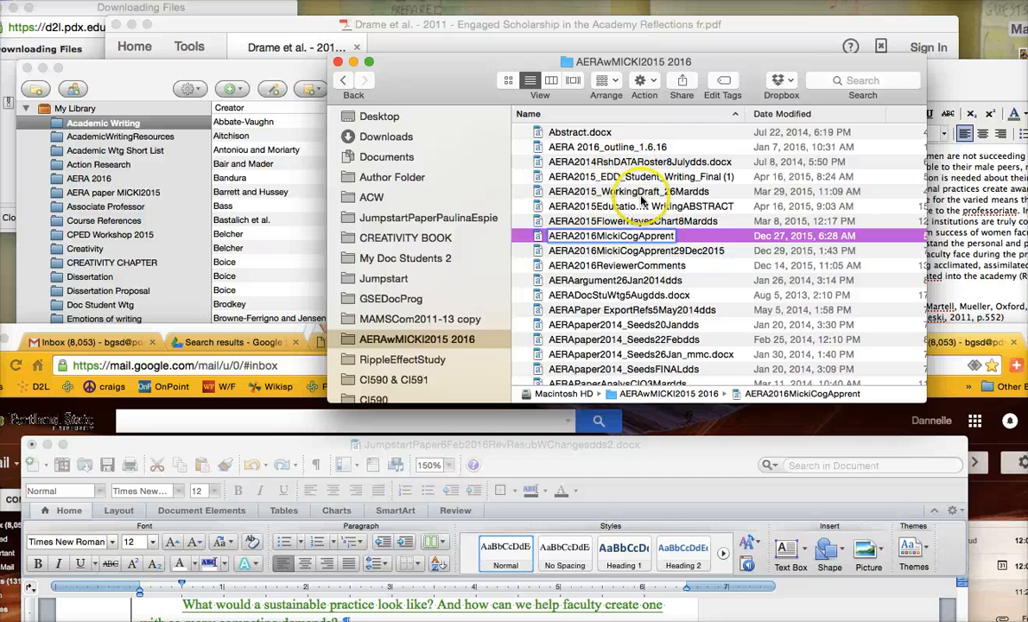
{"action": "double_click", "coordinate": [639, 192]}
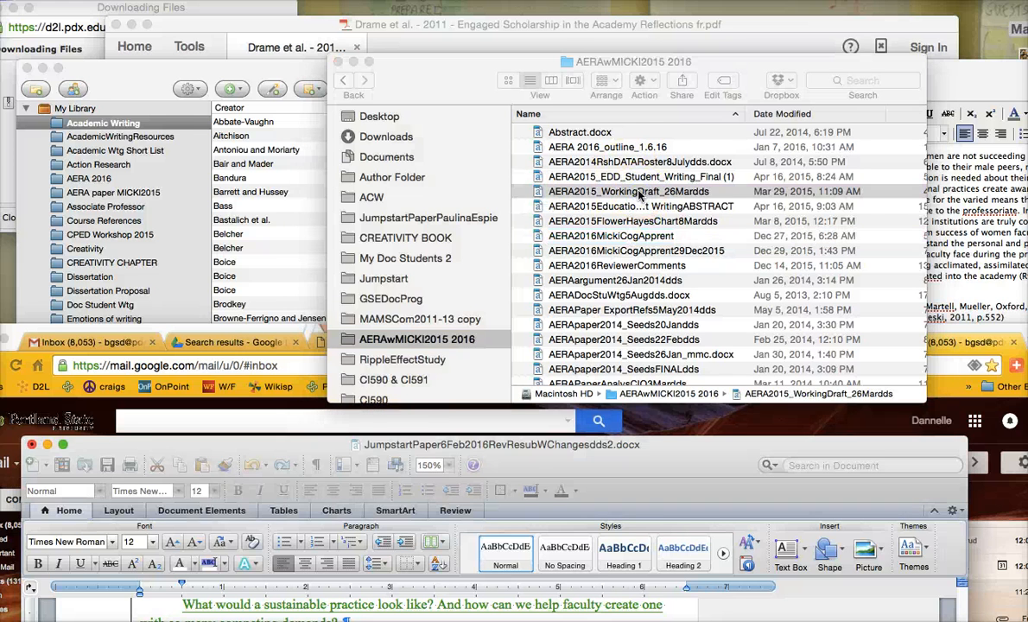
Look over the revision checklist, abstract and purpose section of the AERA 2015 working draft, then close the document
{"action": "scroll", "coordinate": [551, 421], "scroll_direction": "down", "scroll_amount": 5}
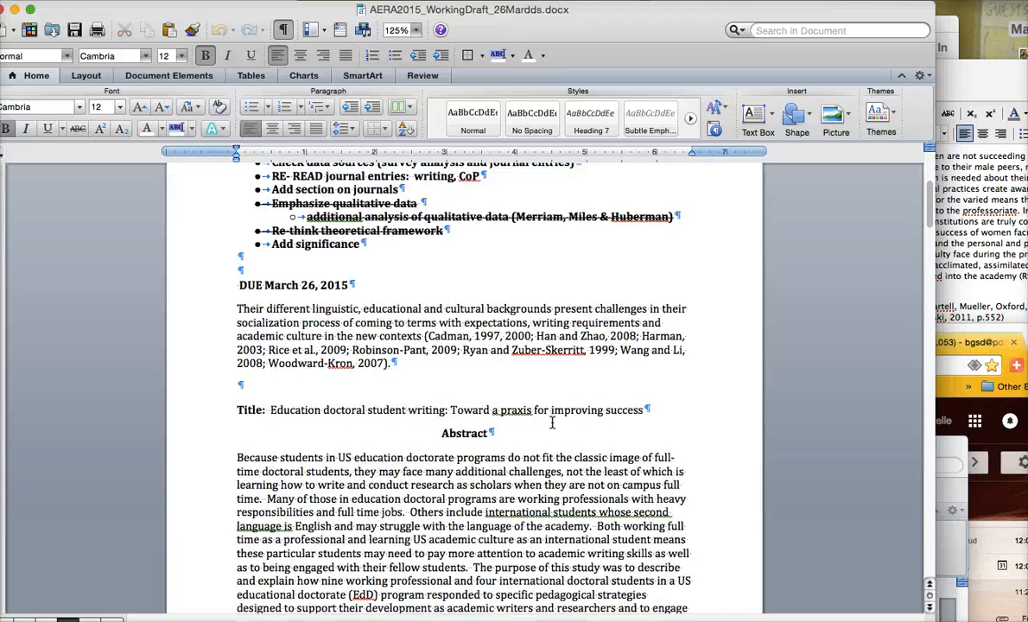
{"action": "scroll", "coordinate": [551, 421], "scroll_direction": "up", "scroll_amount": 5}
{"action": "scroll", "coordinate": [551, 421], "scroll_direction": "down", "scroll_amount": 3}
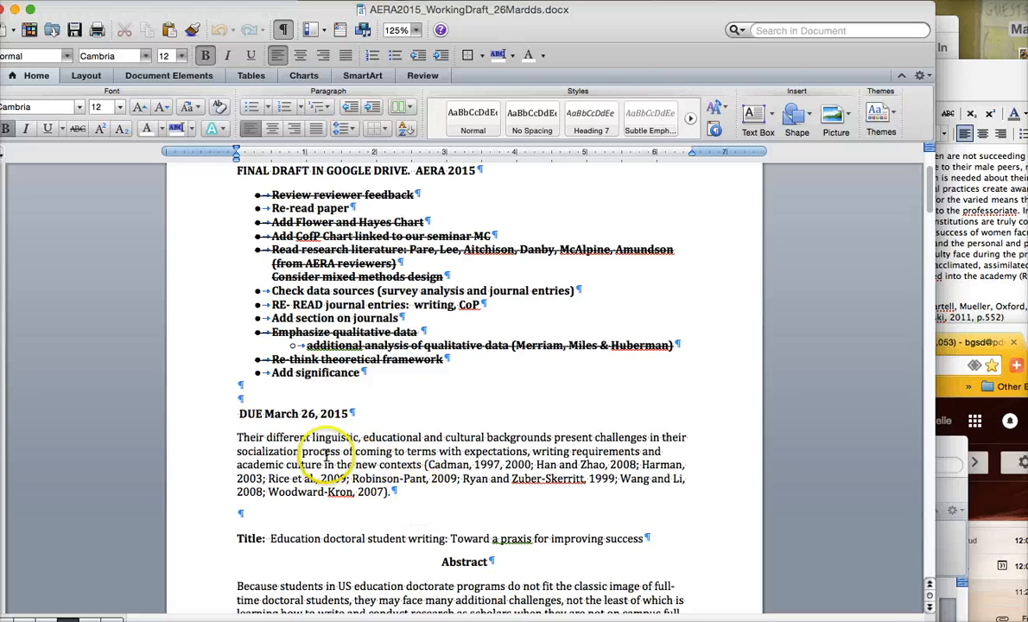
{"action": "scroll", "coordinate": [466, 475], "scroll_direction": "down", "scroll_amount": 10}
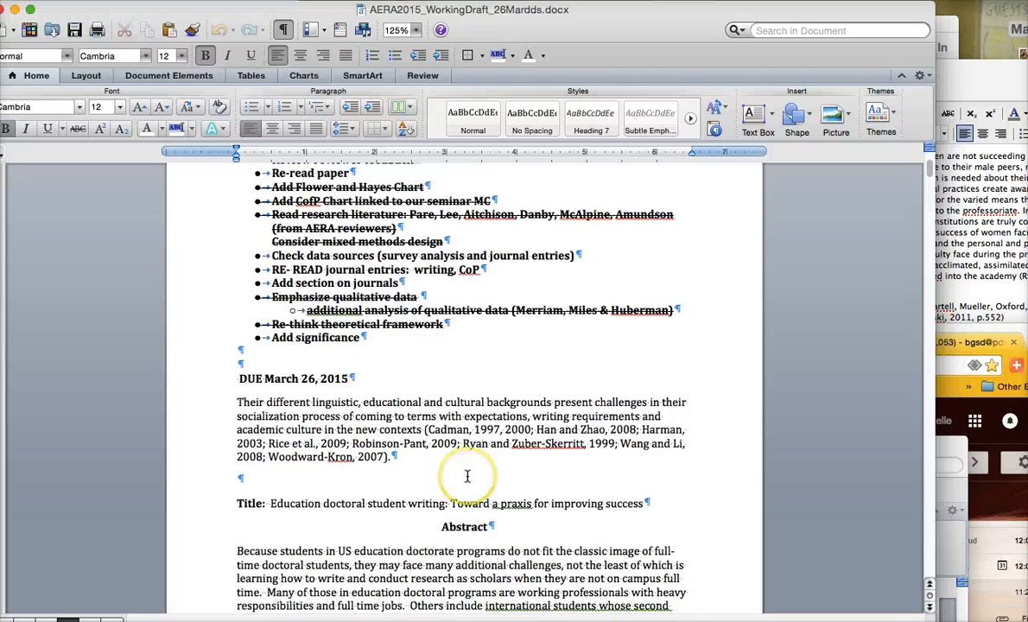
{"action": "scroll", "coordinate": [467, 476], "scroll_direction": "down", "scroll_amount": 12}
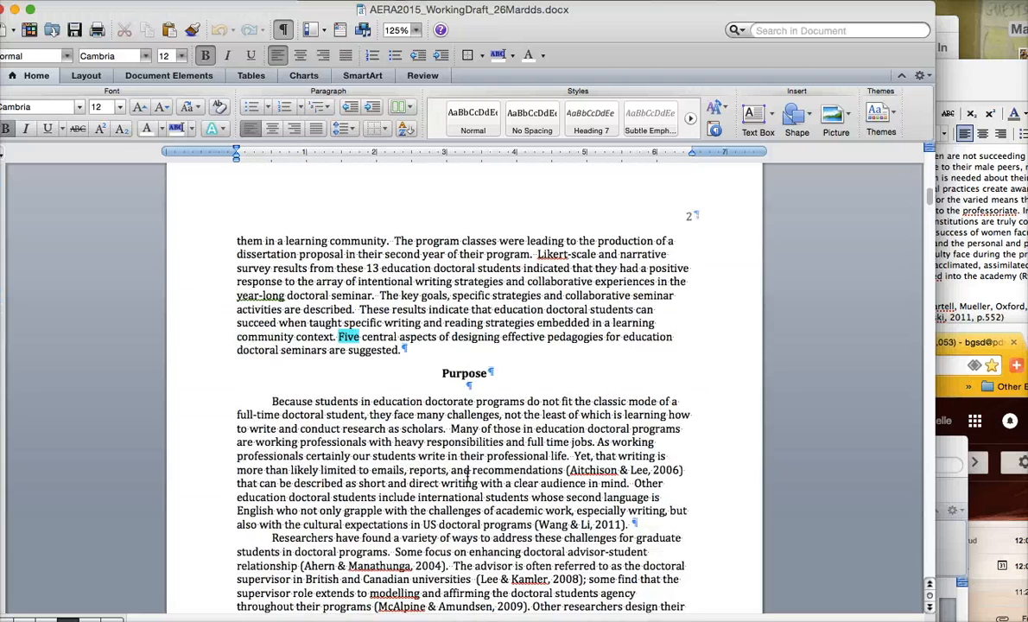
{"action": "scroll", "coordinate": [468, 474], "scroll_direction": "up", "scroll_amount": 20}
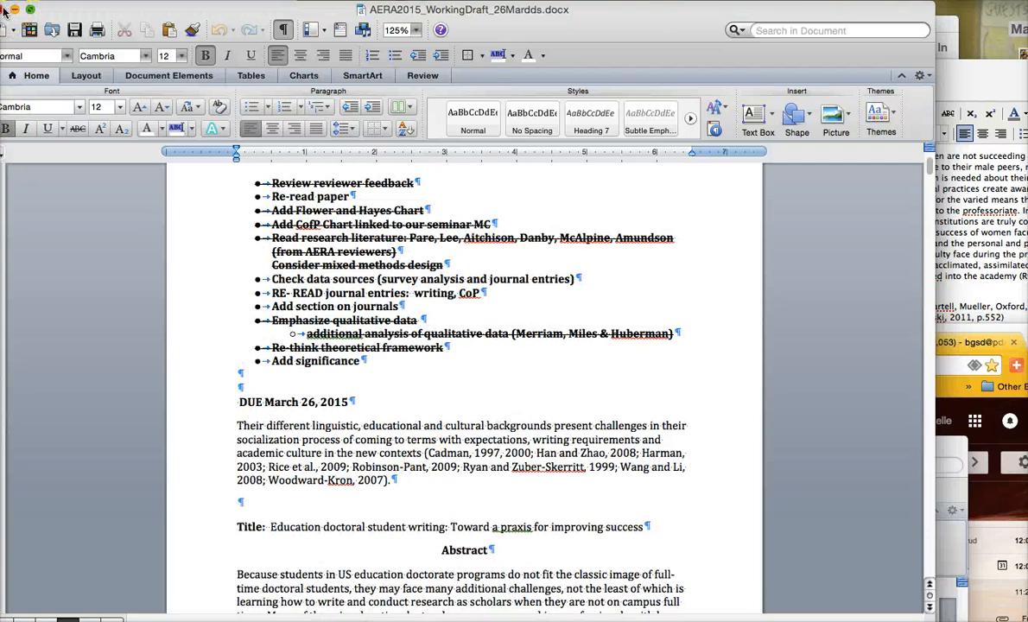
{"action": "left_click", "coordinate": [3, 9]}
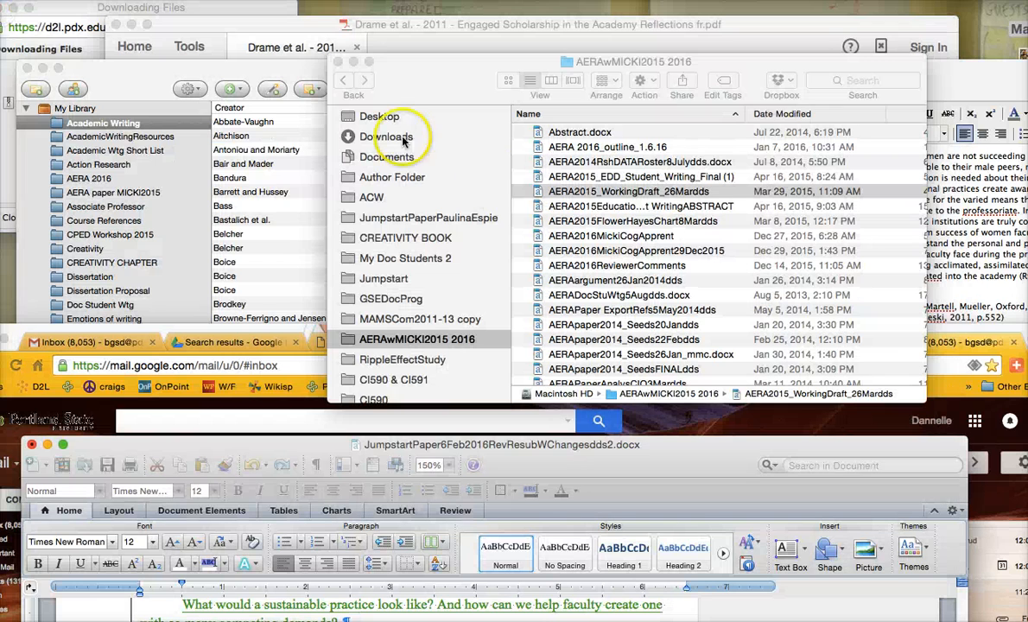
Clear the Finder and browser windows away from the Zotero library and close JumpstartPaper6Feb2016RevResubWChangesdds2.docx, saving its changes
{"action": "left_click", "coordinate": [1015, 330]}
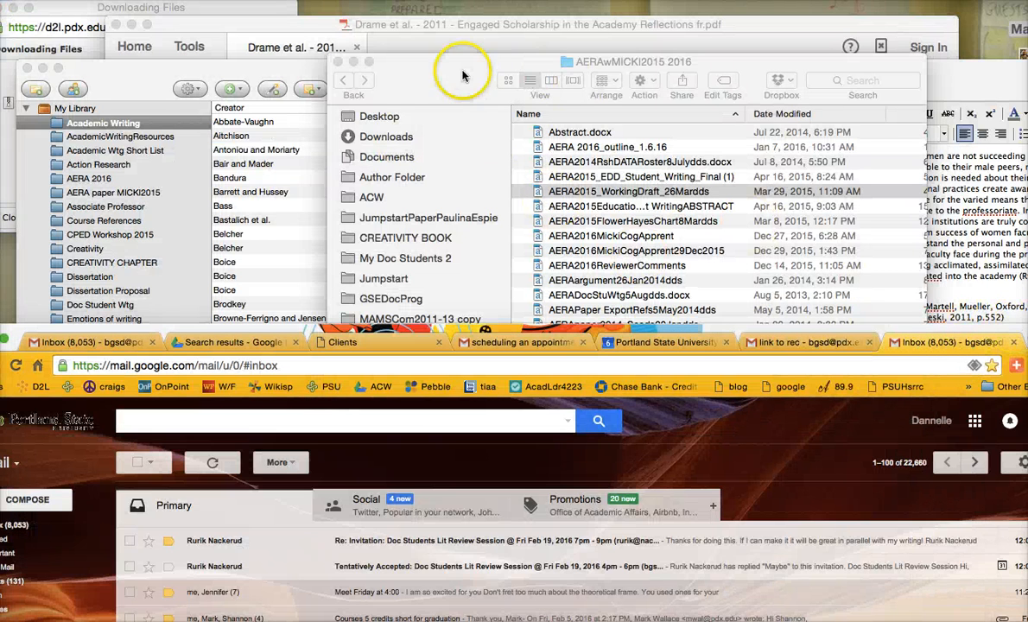
{"action": "left_click", "coordinate": [338, 62]}
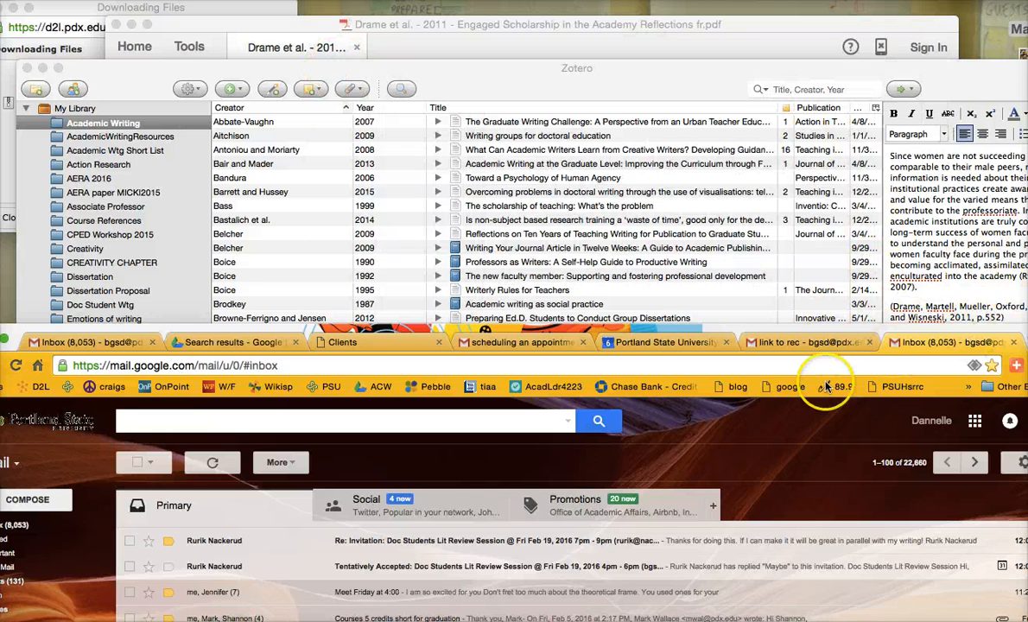
{"action": "left_click_drag", "start_coordinate": [673, 331], "coordinate": [692, 472]}
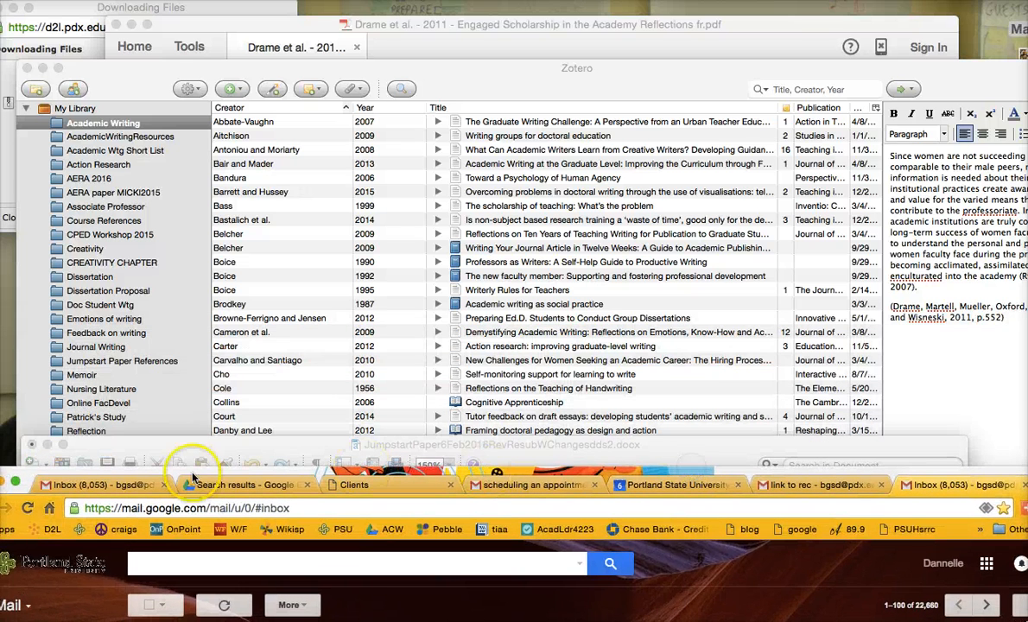
{"action": "left_click", "coordinate": [31, 445]}
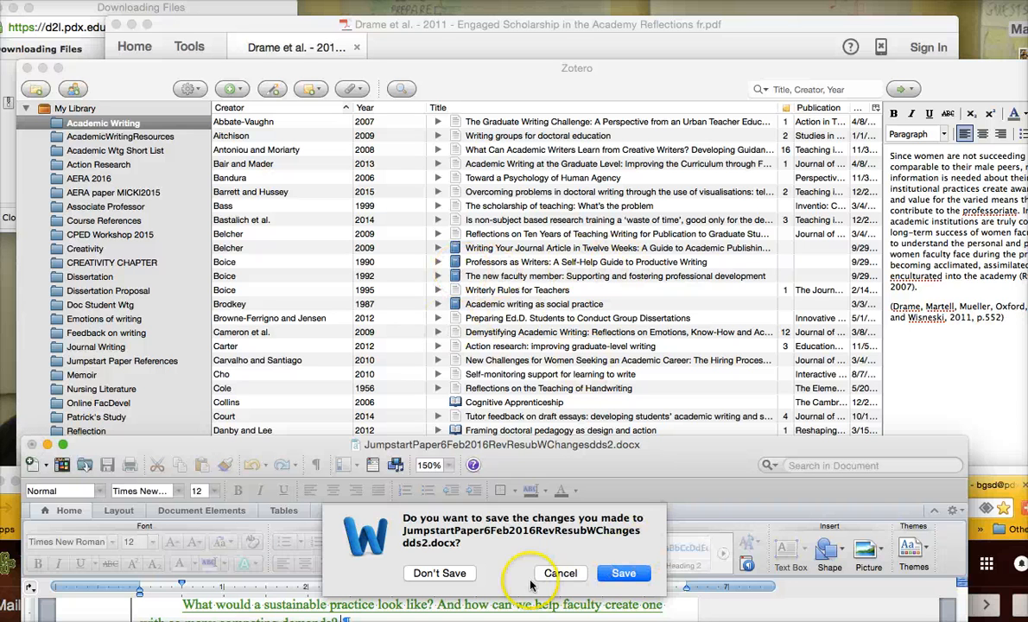
{"action": "left_click", "coordinate": [624, 573]}
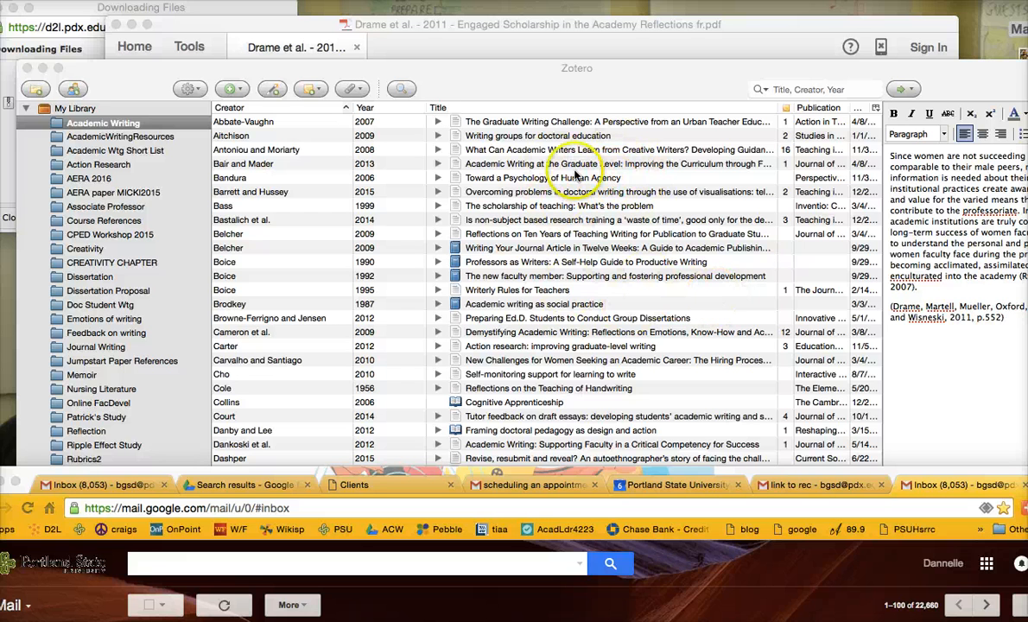
In Zotero, expand the item "Writing groups for doctoral education" and open its attachment AitchisonWtgGroups2009.pdf
{"action": "left_click", "coordinate": [544, 137]}
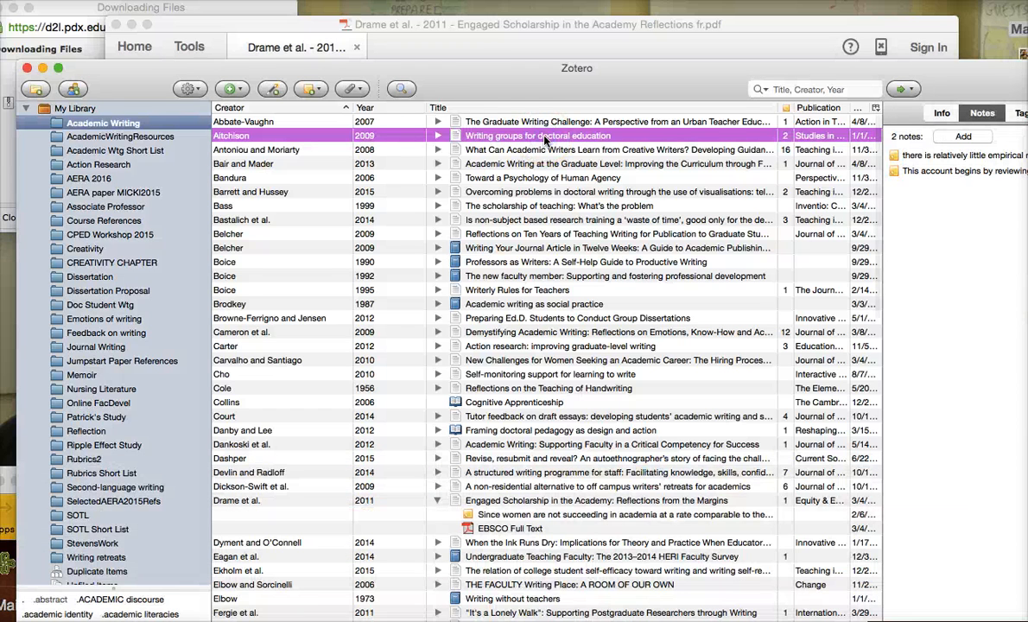
{"action": "left_click", "coordinate": [437, 137]}
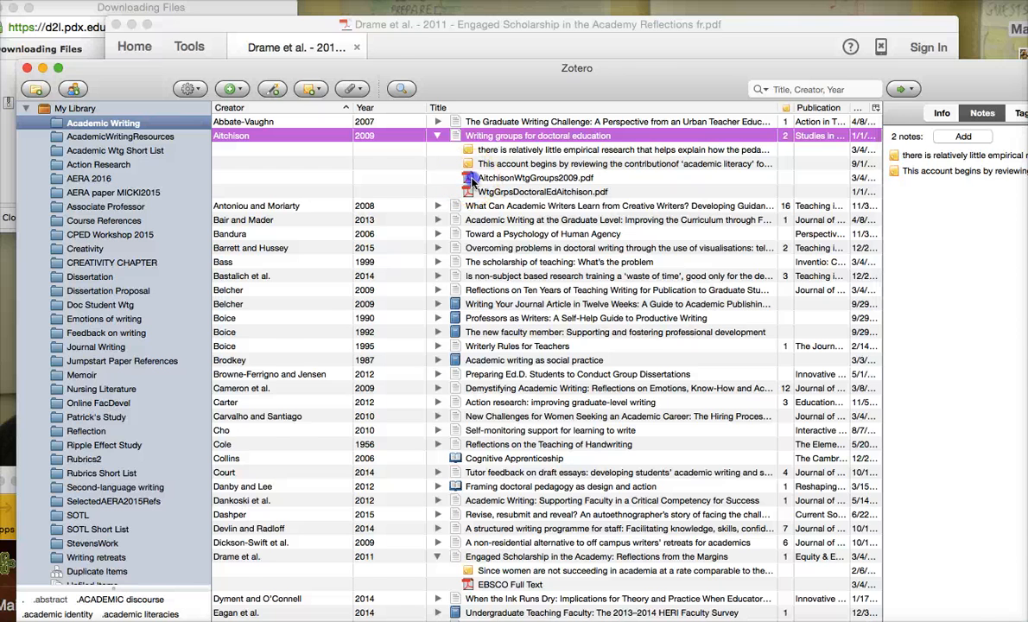
{"action": "double_click", "coordinate": [473, 178]}
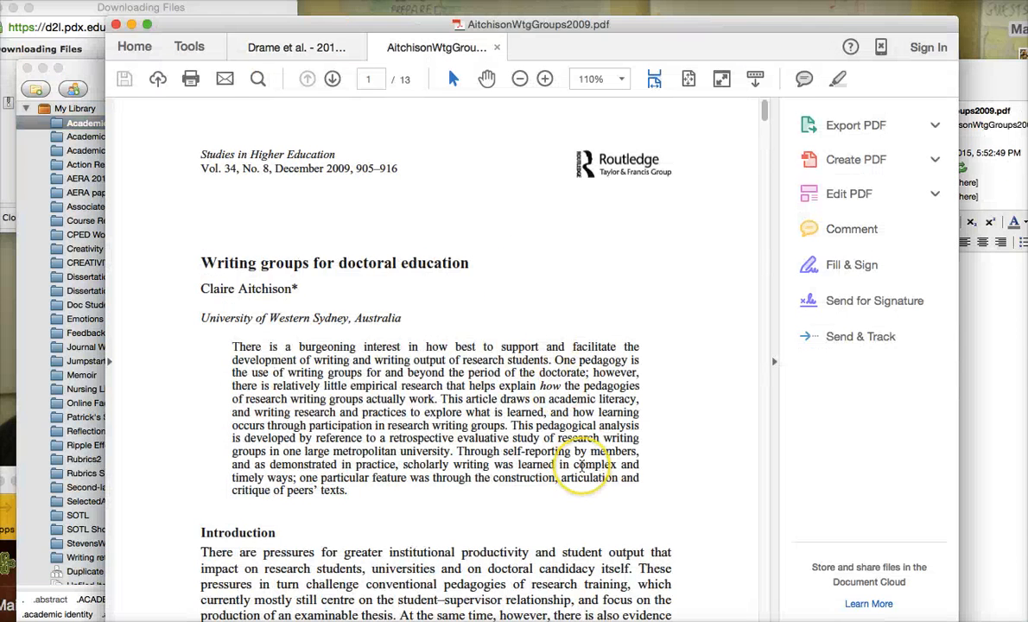
Copy the PDF passage from "An academic literacies approach argues" through "critiquing and writing." and minimise the PDF window
{"action": "scroll", "coordinate": [581, 466], "scroll_direction": "down", "scroll_amount": 10}
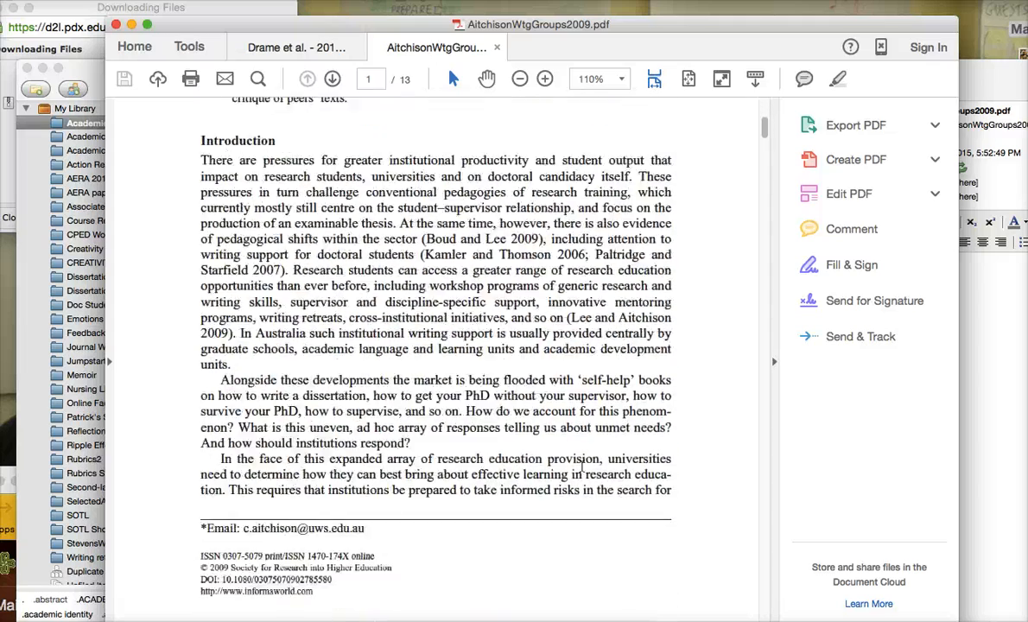
{"action": "scroll", "coordinate": [581, 467], "scroll_direction": "down", "scroll_amount": 8}
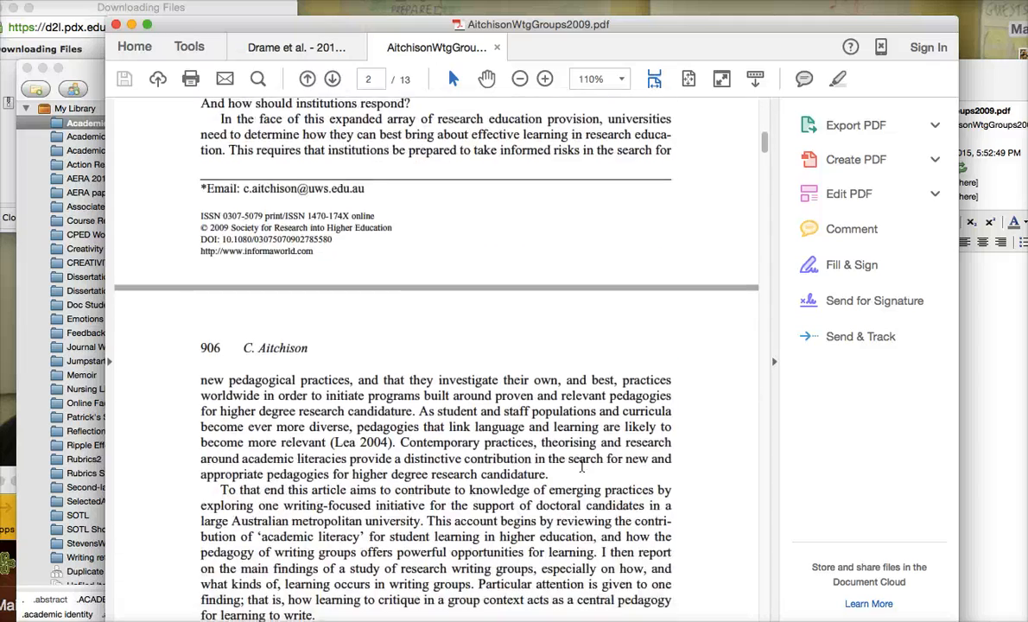
{"action": "scroll", "coordinate": [582, 466], "scroll_direction": "down", "scroll_amount": 2}
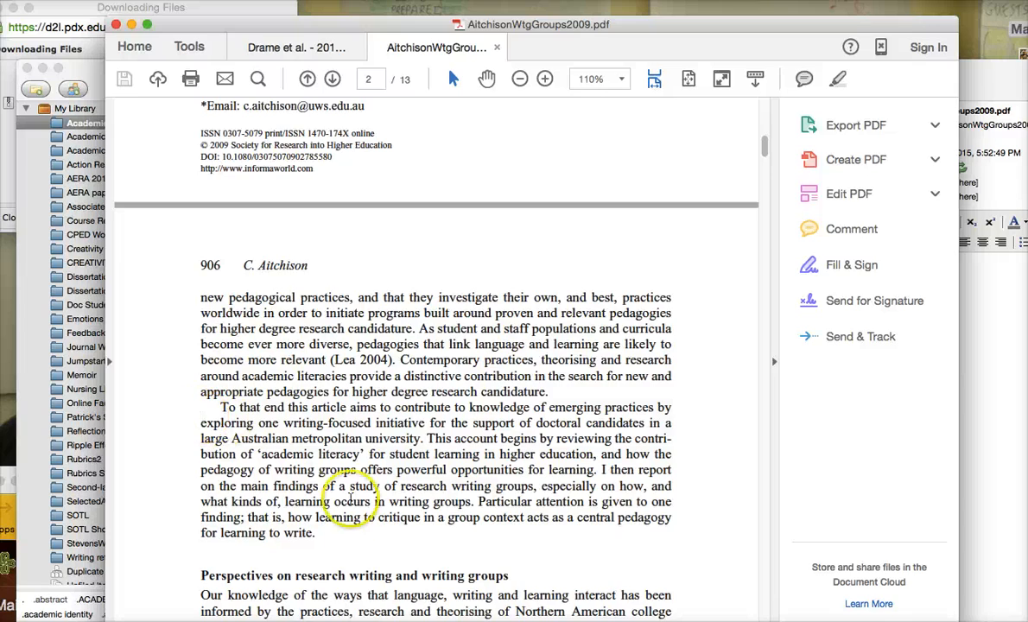
{"action": "scroll", "coordinate": [354, 497], "scroll_direction": "down", "scroll_amount": 7}
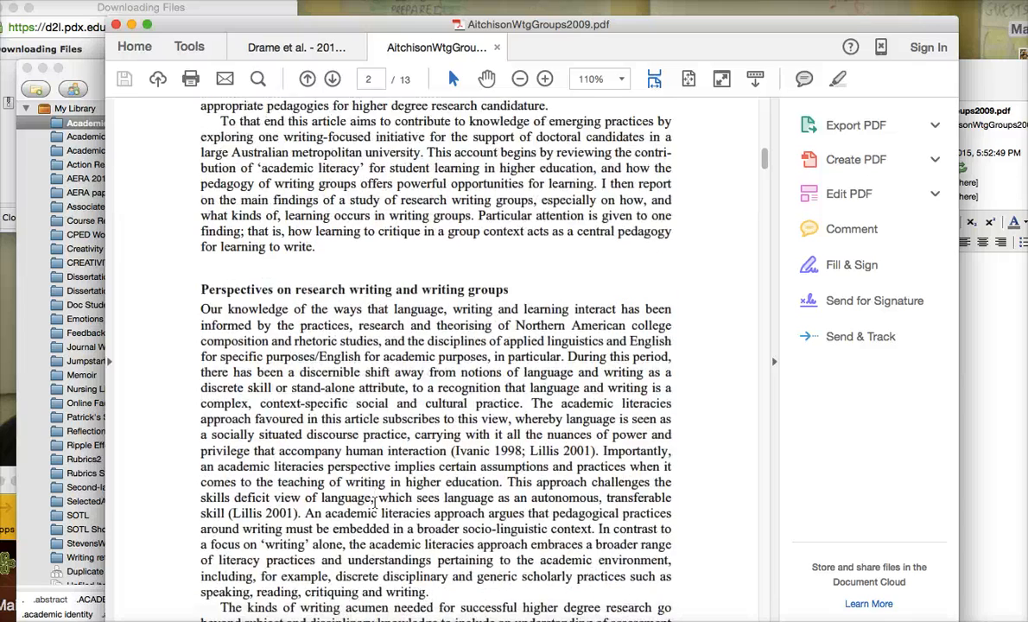
{"action": "scroll", "coordinate": [375, 502], "scroll_direction": "down", "scroll_amount": 2}
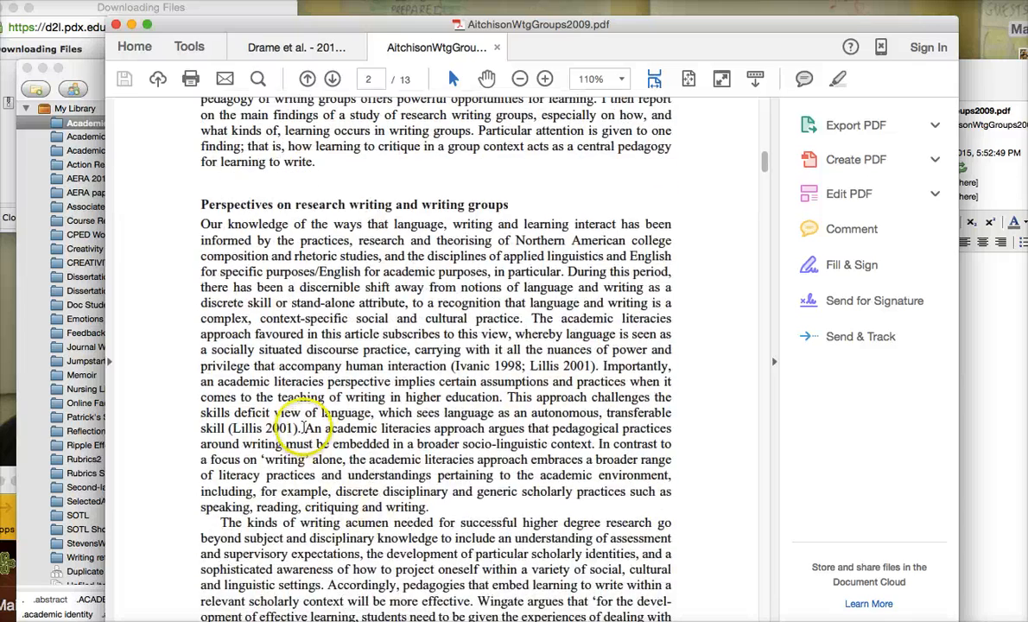
{"action": "left_click_drag", "start_coordinate": [304, 427], "coordinate": [429, 507]}
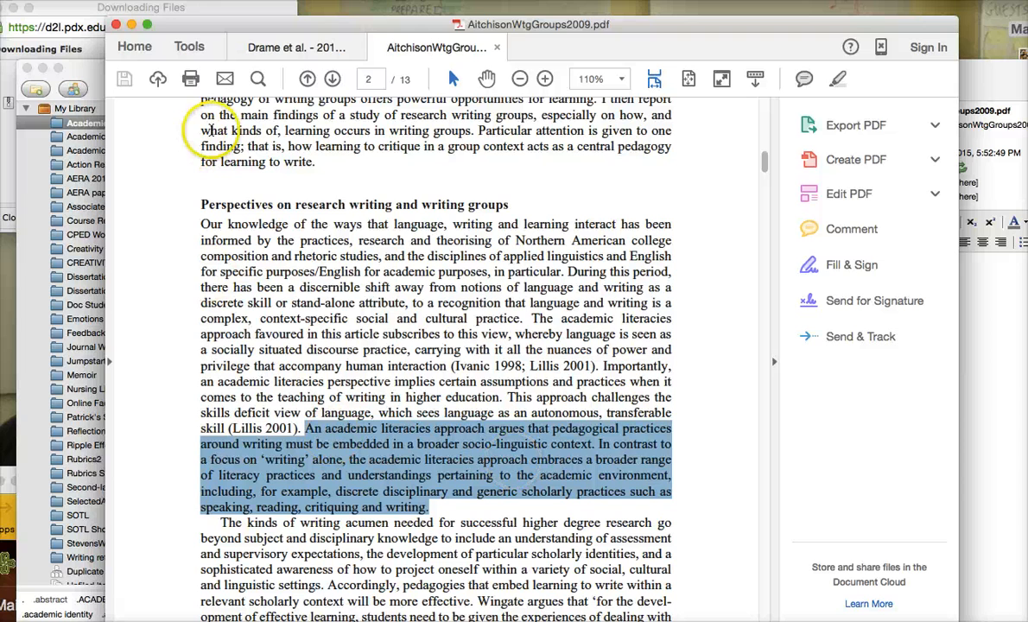
{"action": "left_click", "coordinate": [131, 26]}
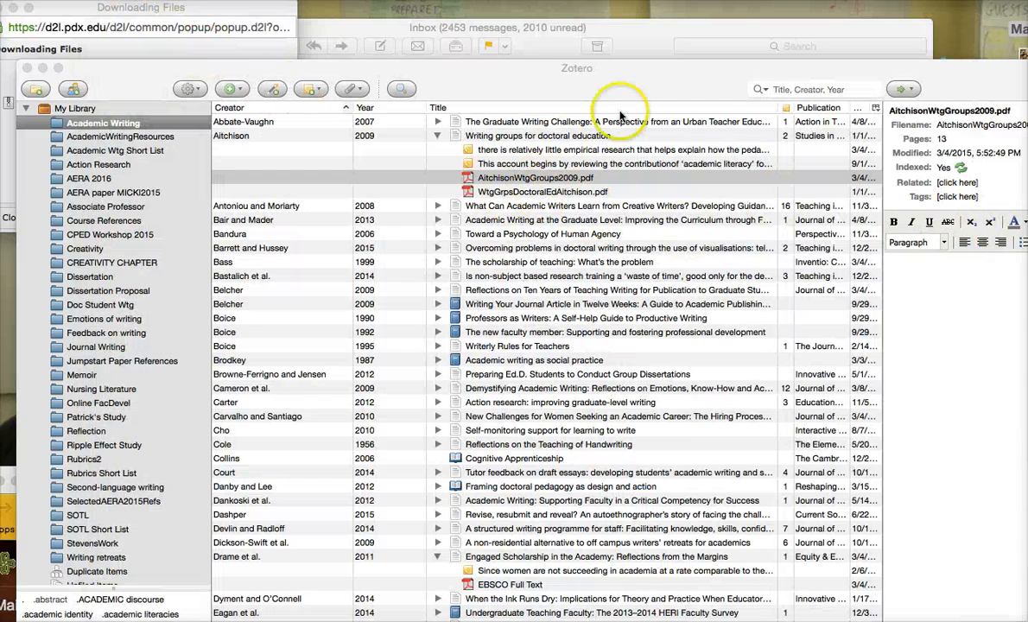
Add a new note to "Writing groups for doctoral education" and paste the copied academic literacies passage into it
{"action": "left_click", "coordinate": [598, 135]}
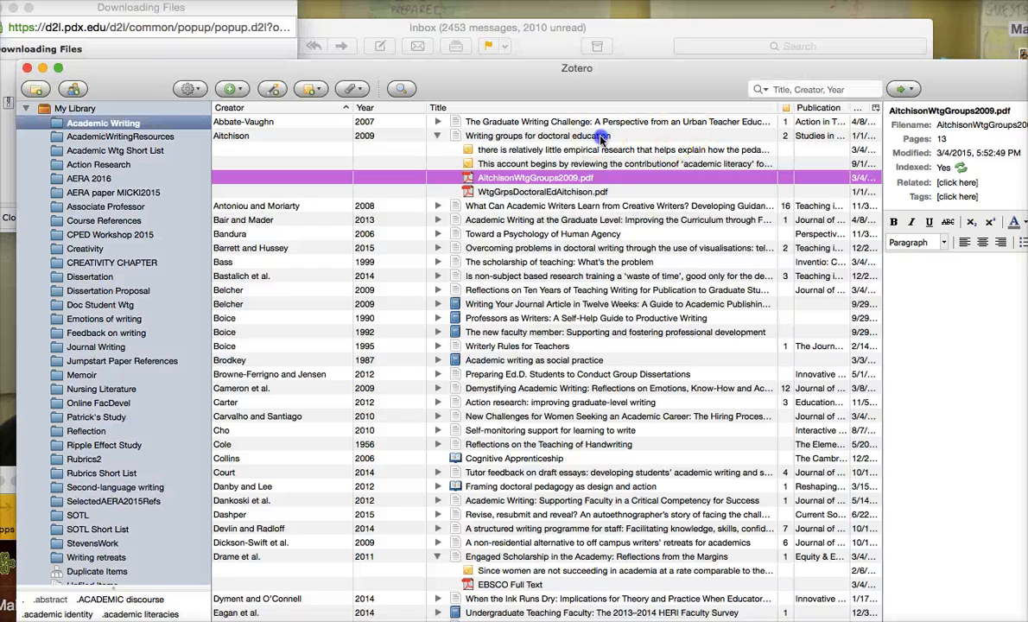
{"action": "left_click", "coordinate": [601, 139]}
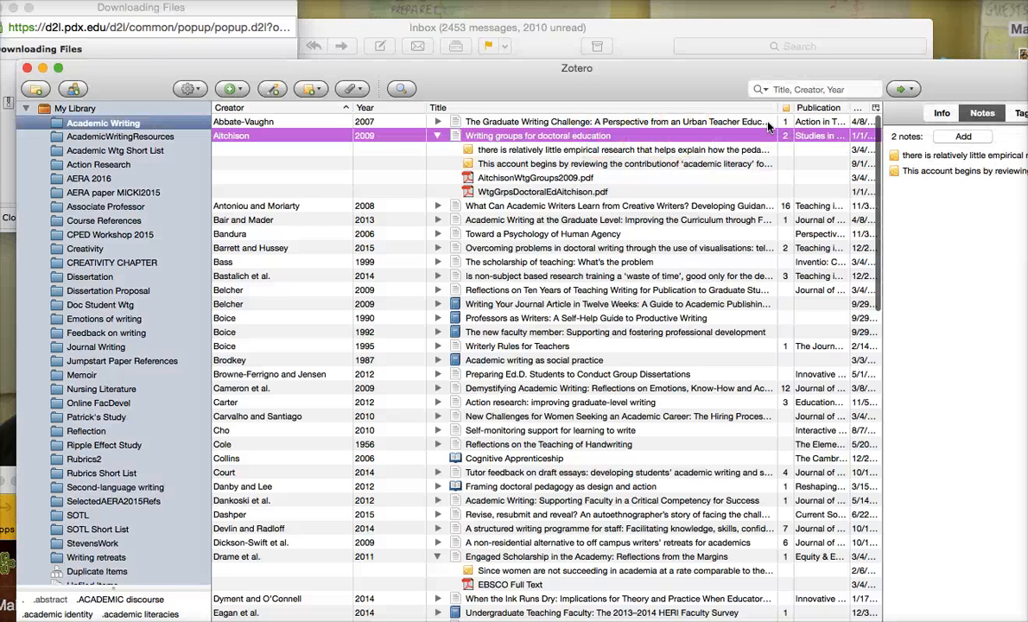
{"action": "left_click", "coordinate": [964, 138]}
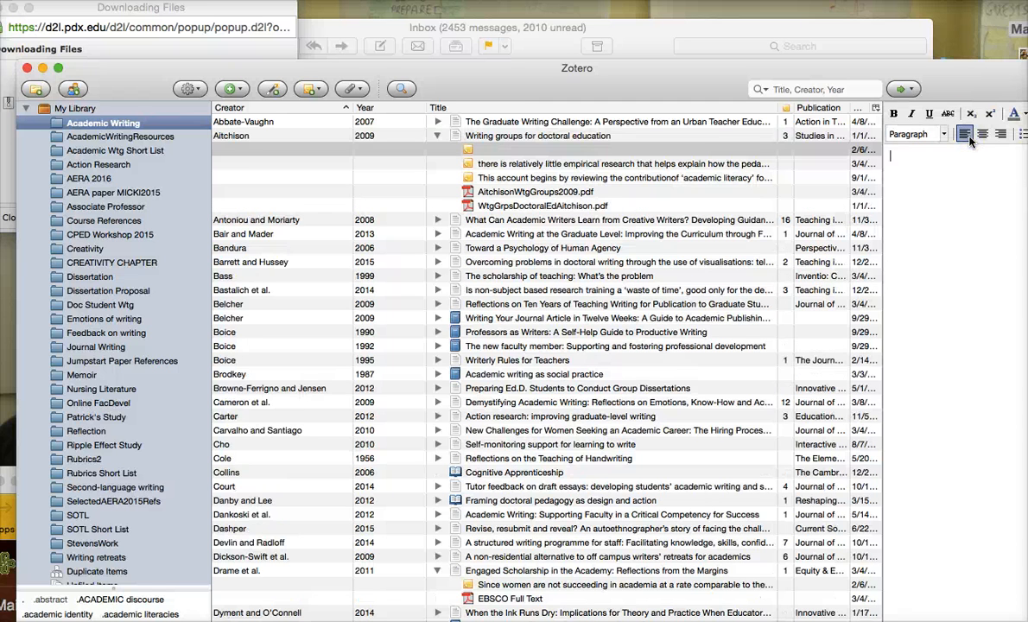
{"action": "key", "text": "super+v"}
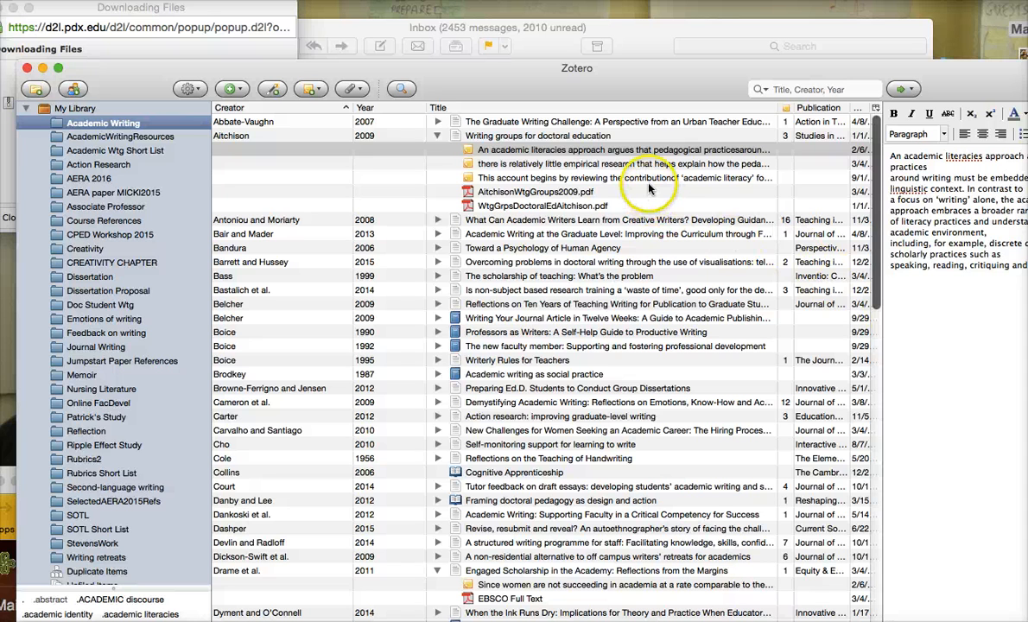
Copy the citation "(Aitchison, 2009, p. 905)" from the existing note and paste it below the quote in the new note
{"action": "left_click", "coordinate": [594, 163]}
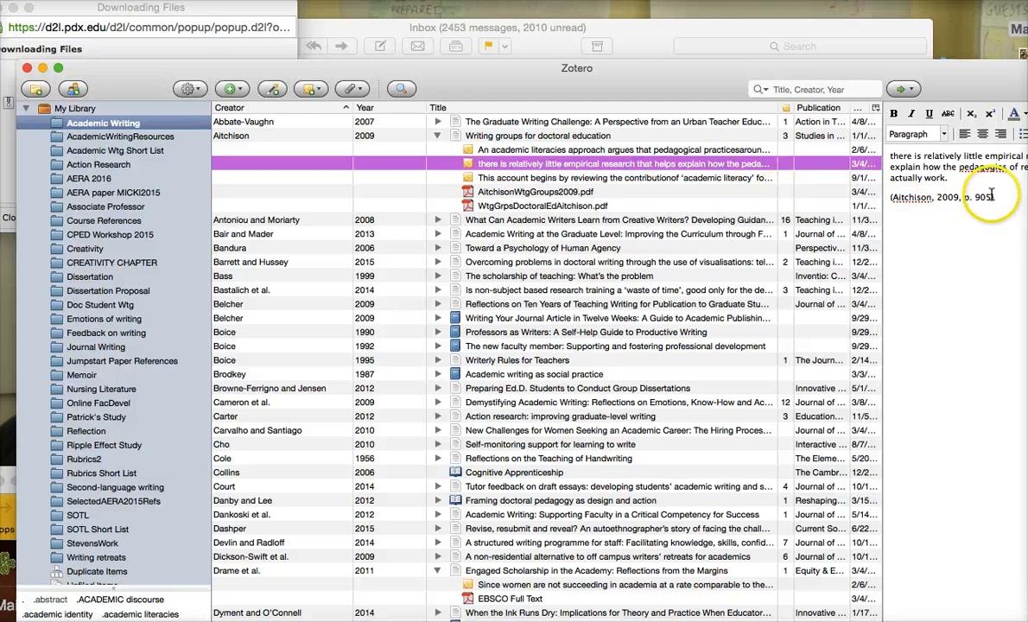
{"action": "triple_click", "coordinate": [893, 197]}
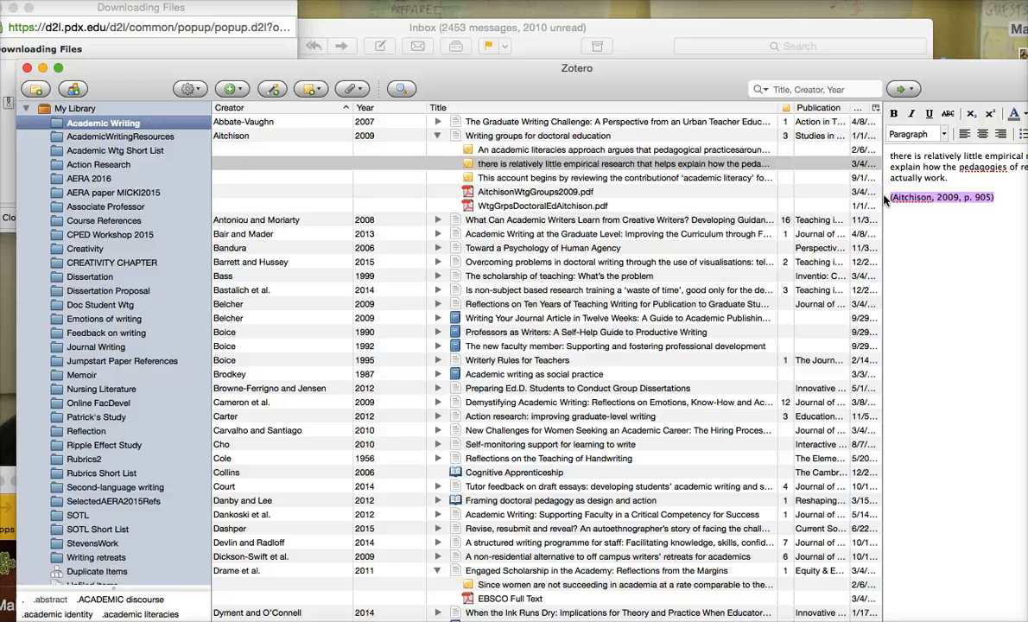
{"action": "left_click", "coordinate": [648, 180]}
{"action": "left_click", "coordinate": [596, 150]}
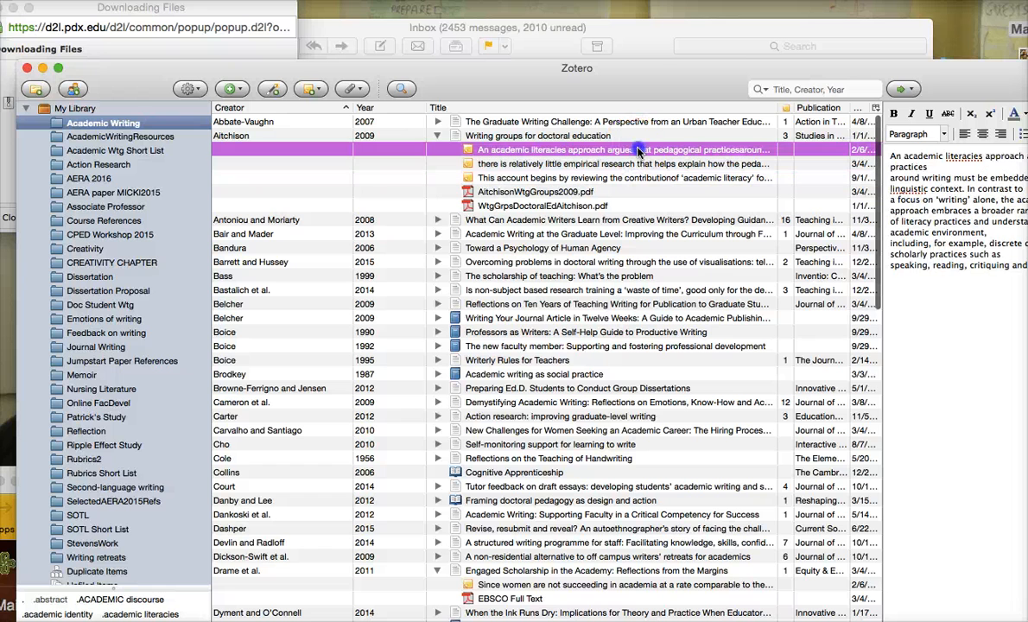
{"action": "left_click", "coordinate": [950, 269]}
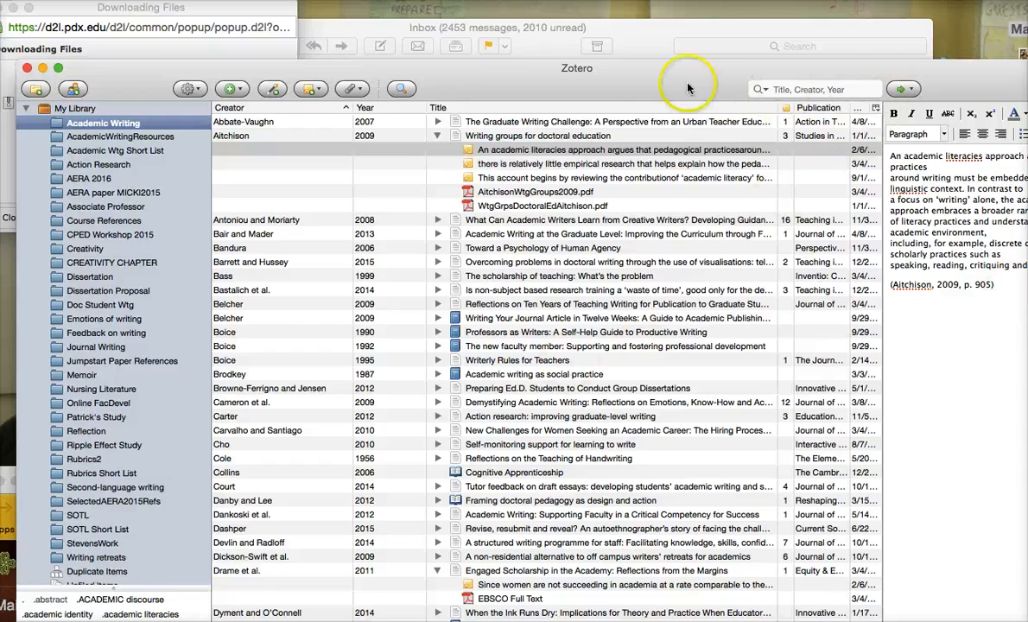
Reopen AitchisonWtgGroups2009.pdf and check the printed page number of the quoted passage
{"action": "left_click_drag", "start_coordinate": [681, 80], "coordinate": [629, 74]}
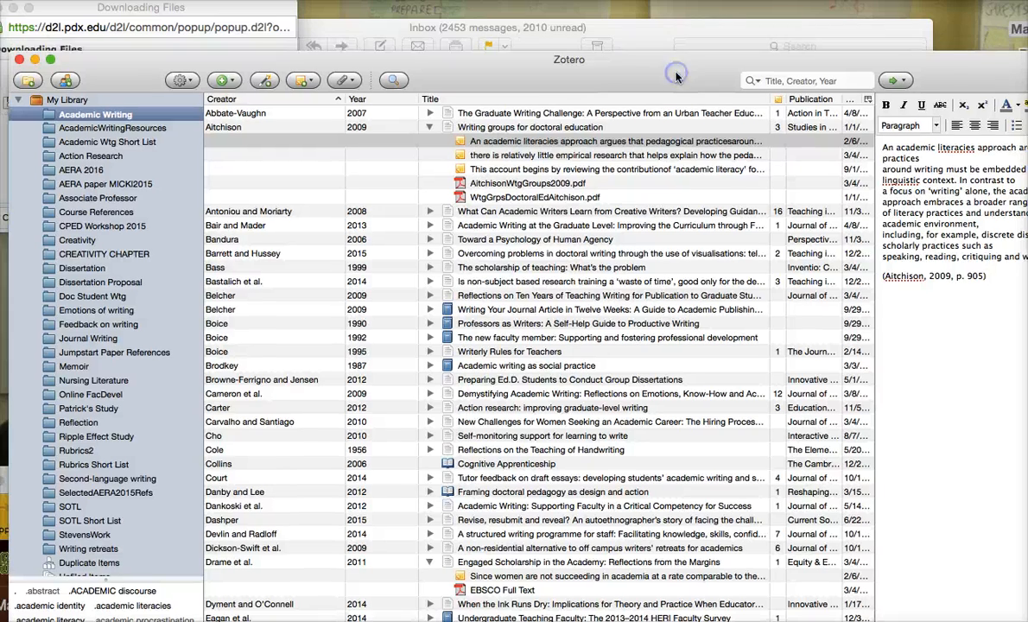
{"action": "double_click", "coordinate": [557, 185]}
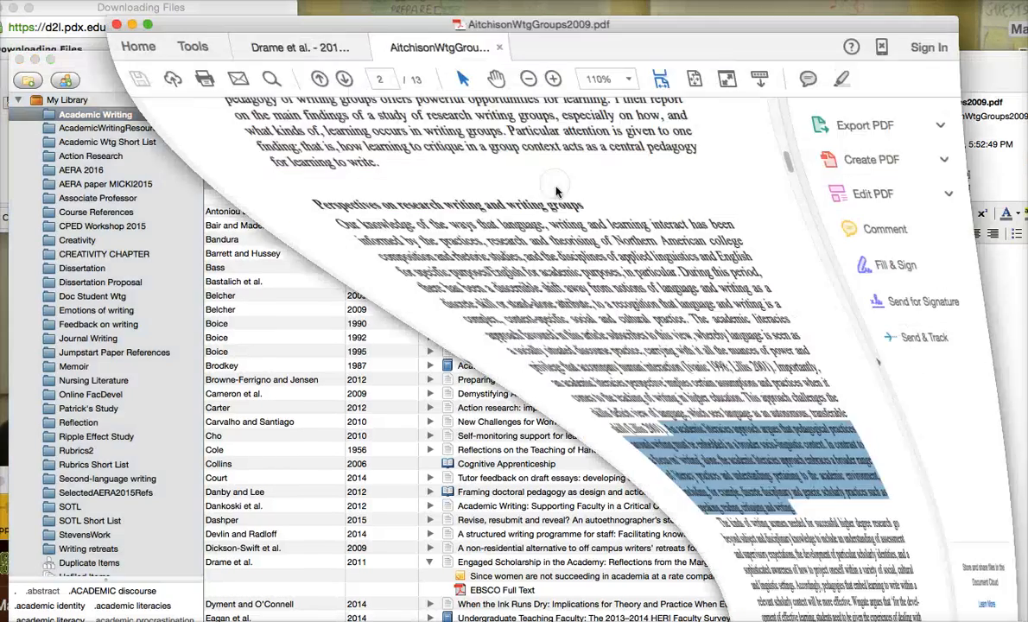
{"action": "scroll", "coordinate": [533, 318], "scroll_direction": "up", "scroll_amount": 5}
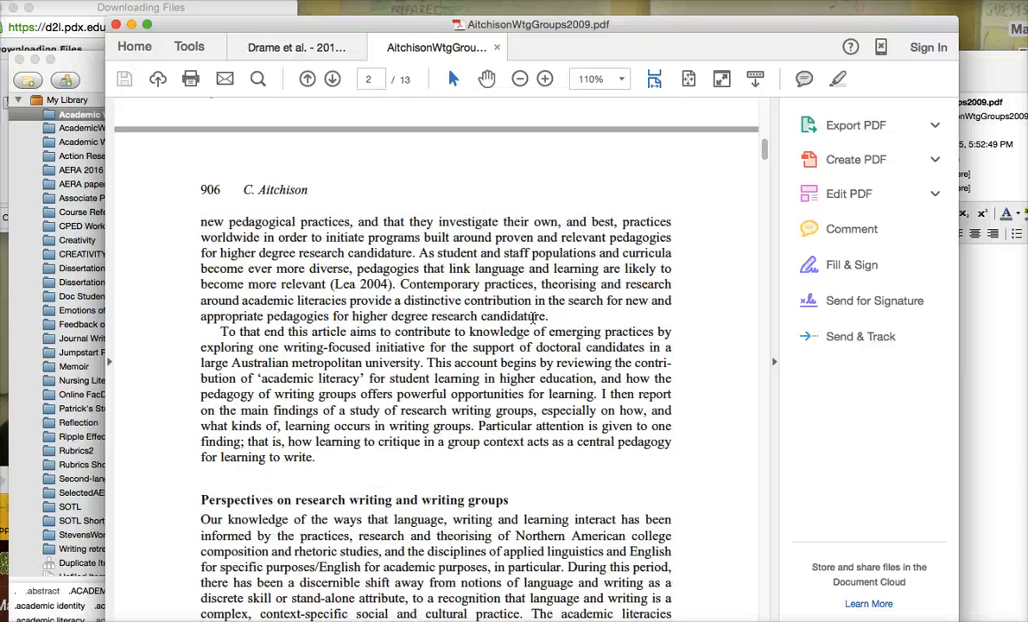
Minimise the PDF window and change the citation's page number to 906 in the note beginning "An academic literacies approach argues"
{"action": "scroll", "coordinate": [533, 318], "scroll_direction": "up", "scroll_amount": 2}
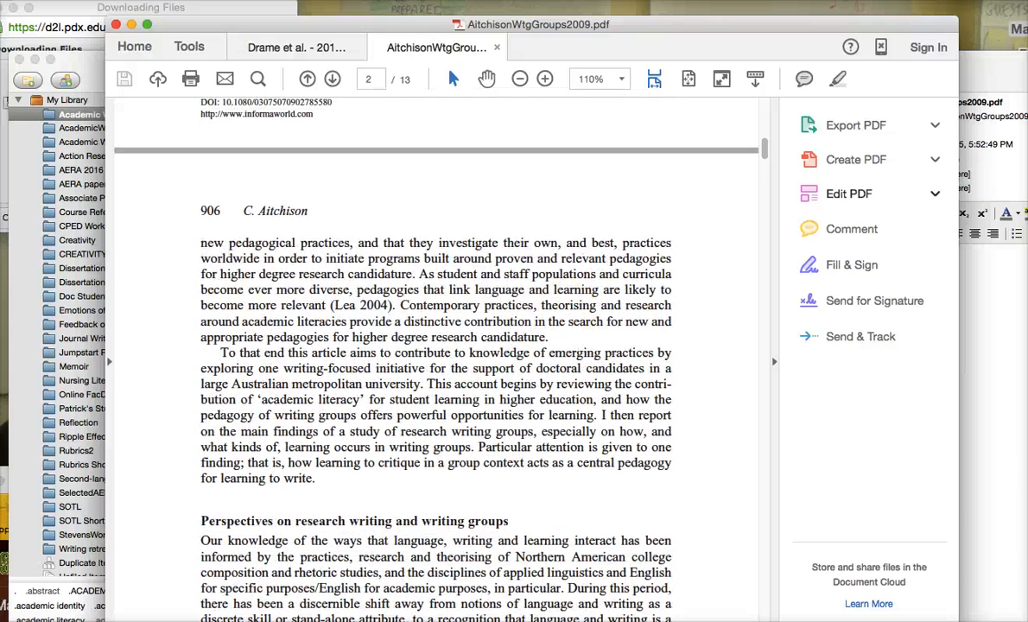
{"action": "left_click", "coordinate": [131, 25]}
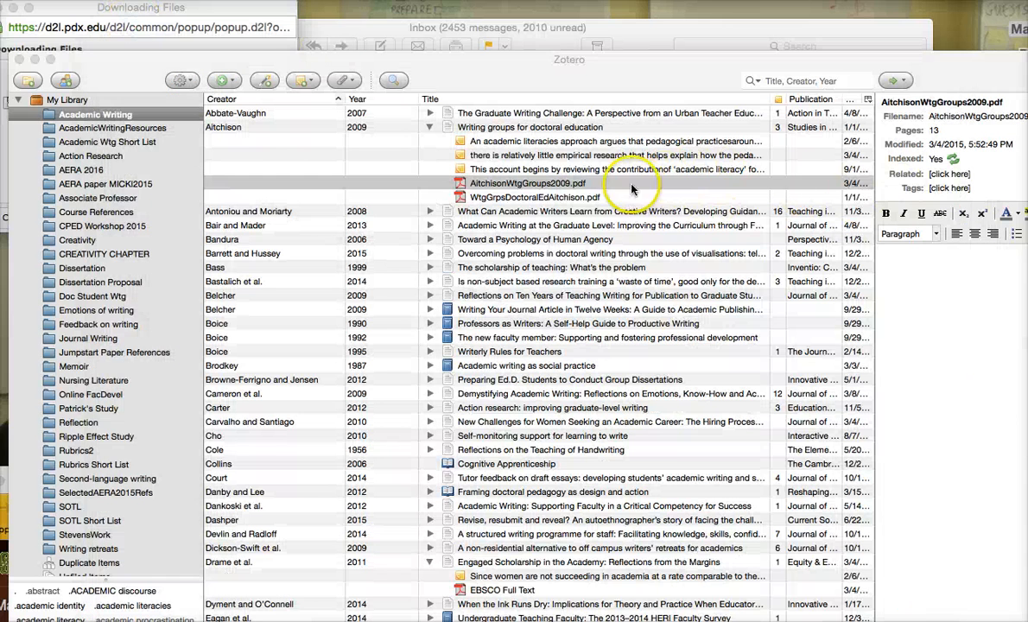
{"action": "left_click", "coordinate": [649, 147]}
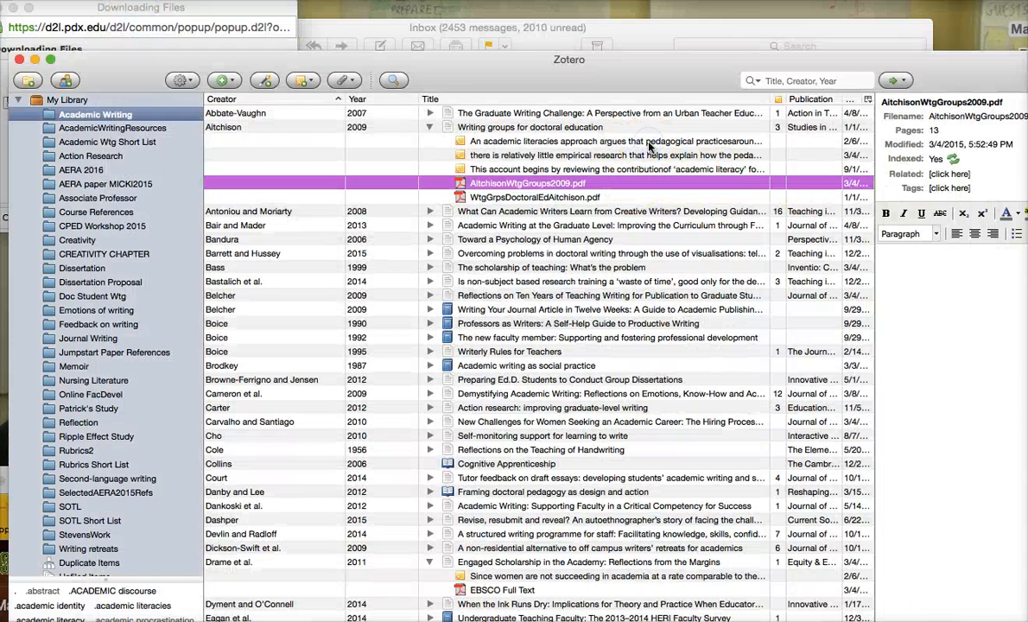
{"action": "left_click", "coordinate": [649, 144]}
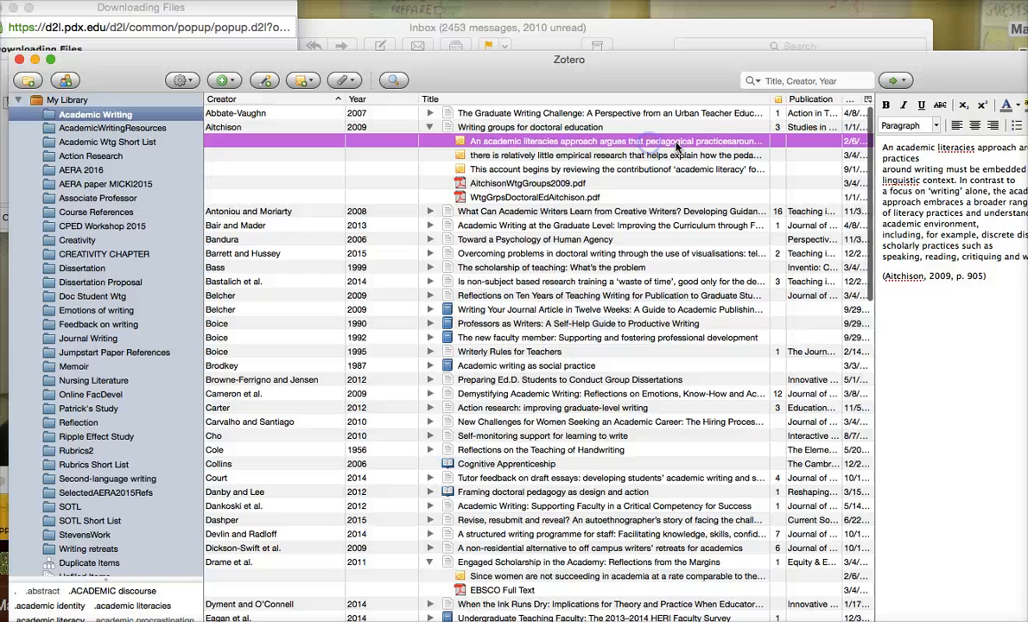
{"action": "left_click", "coordinate": [728, 156]}
{"action": "left_click", "coordinate": [717, 143]}
{"action": "left_click", "coordinate": [977, 276]}
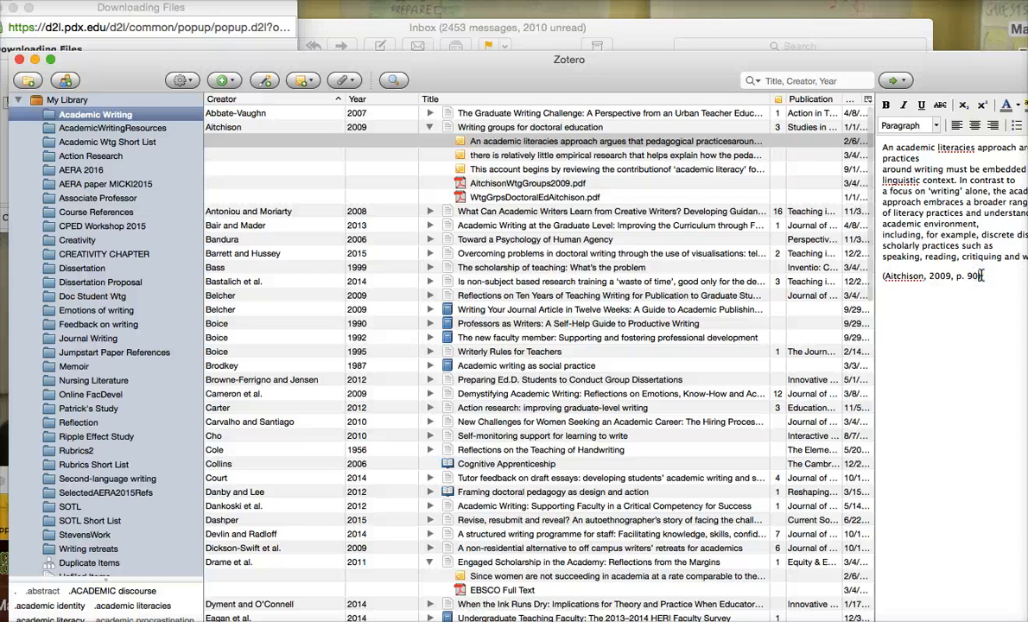
{"action": "type", "text": "6"}
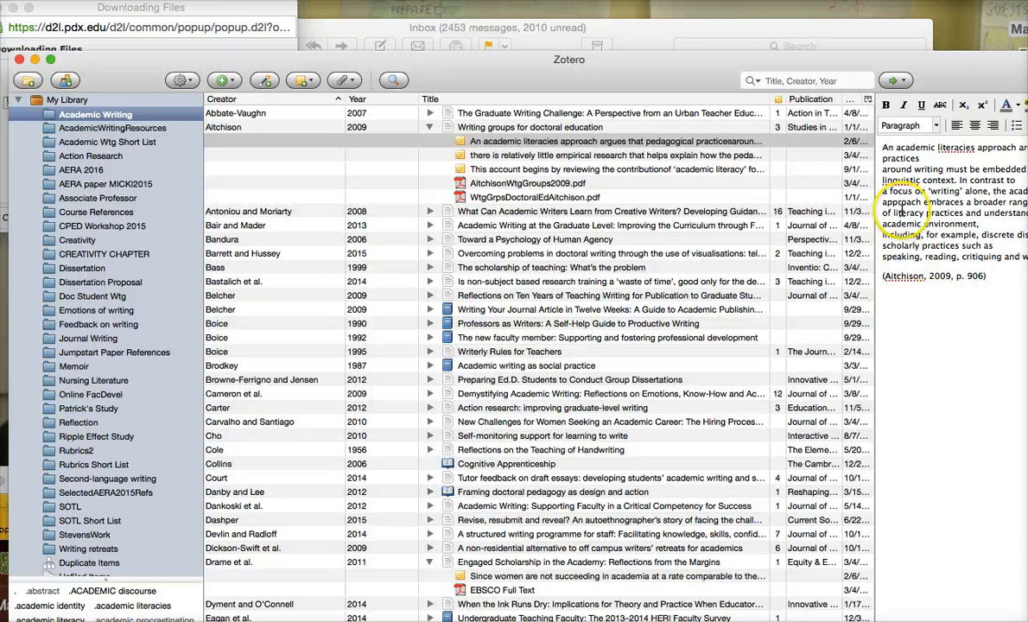